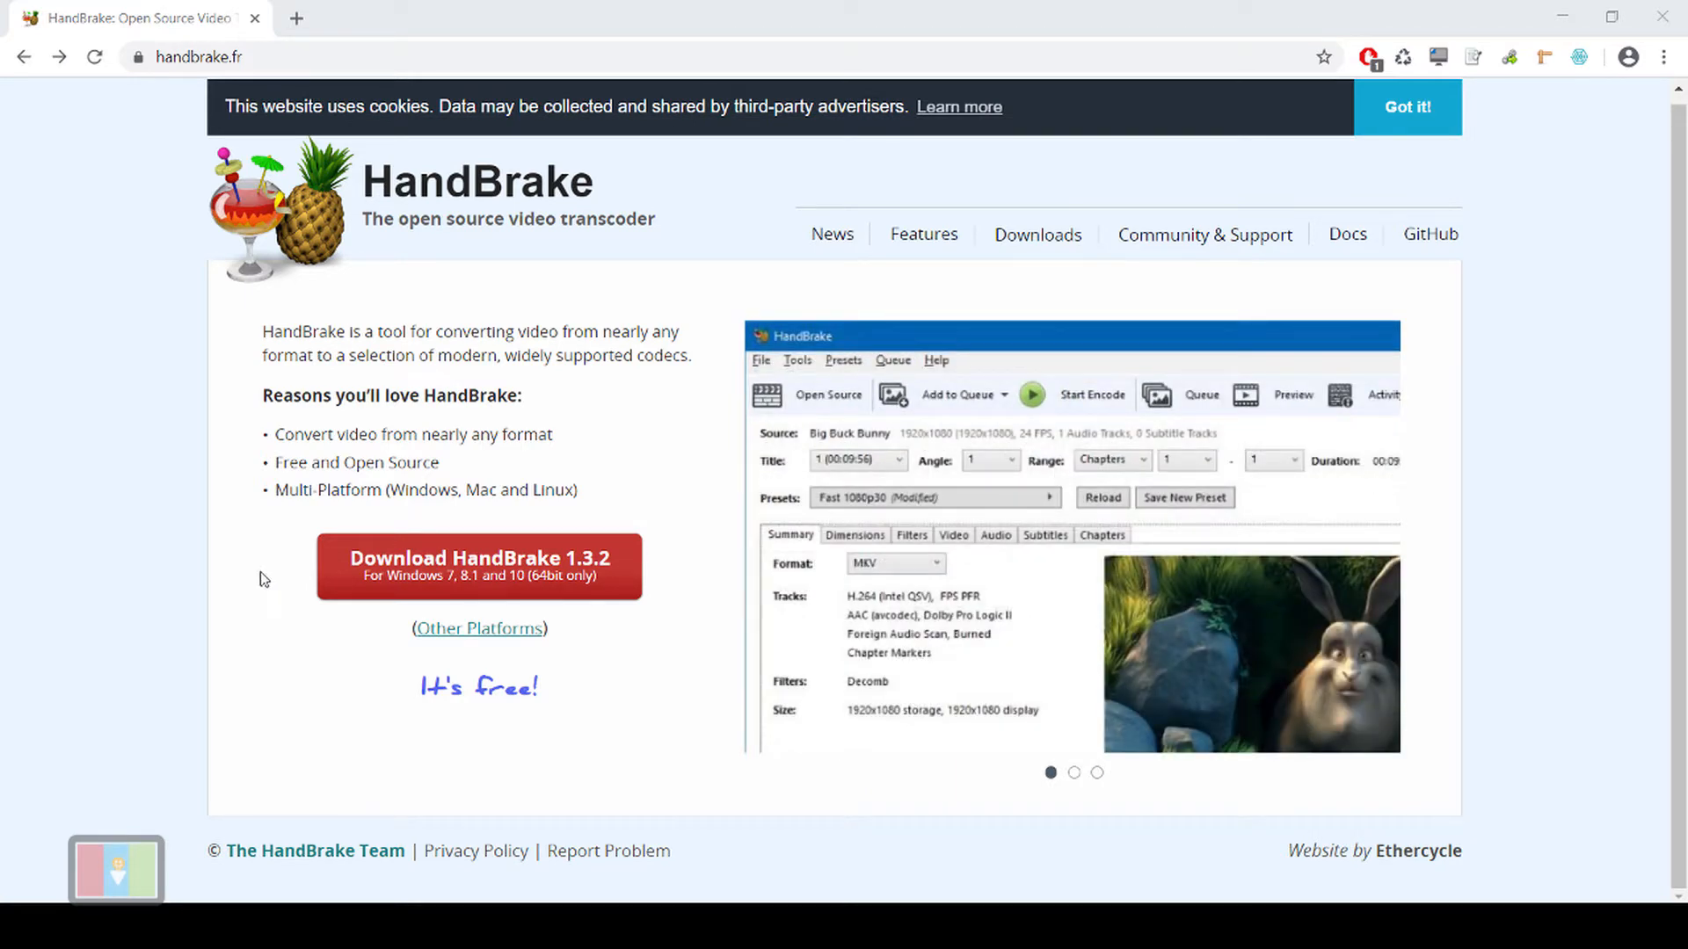
Download the 64-bit Windows version of HandBrake 1.3.2 and launch its installer.
click(1069, 250)
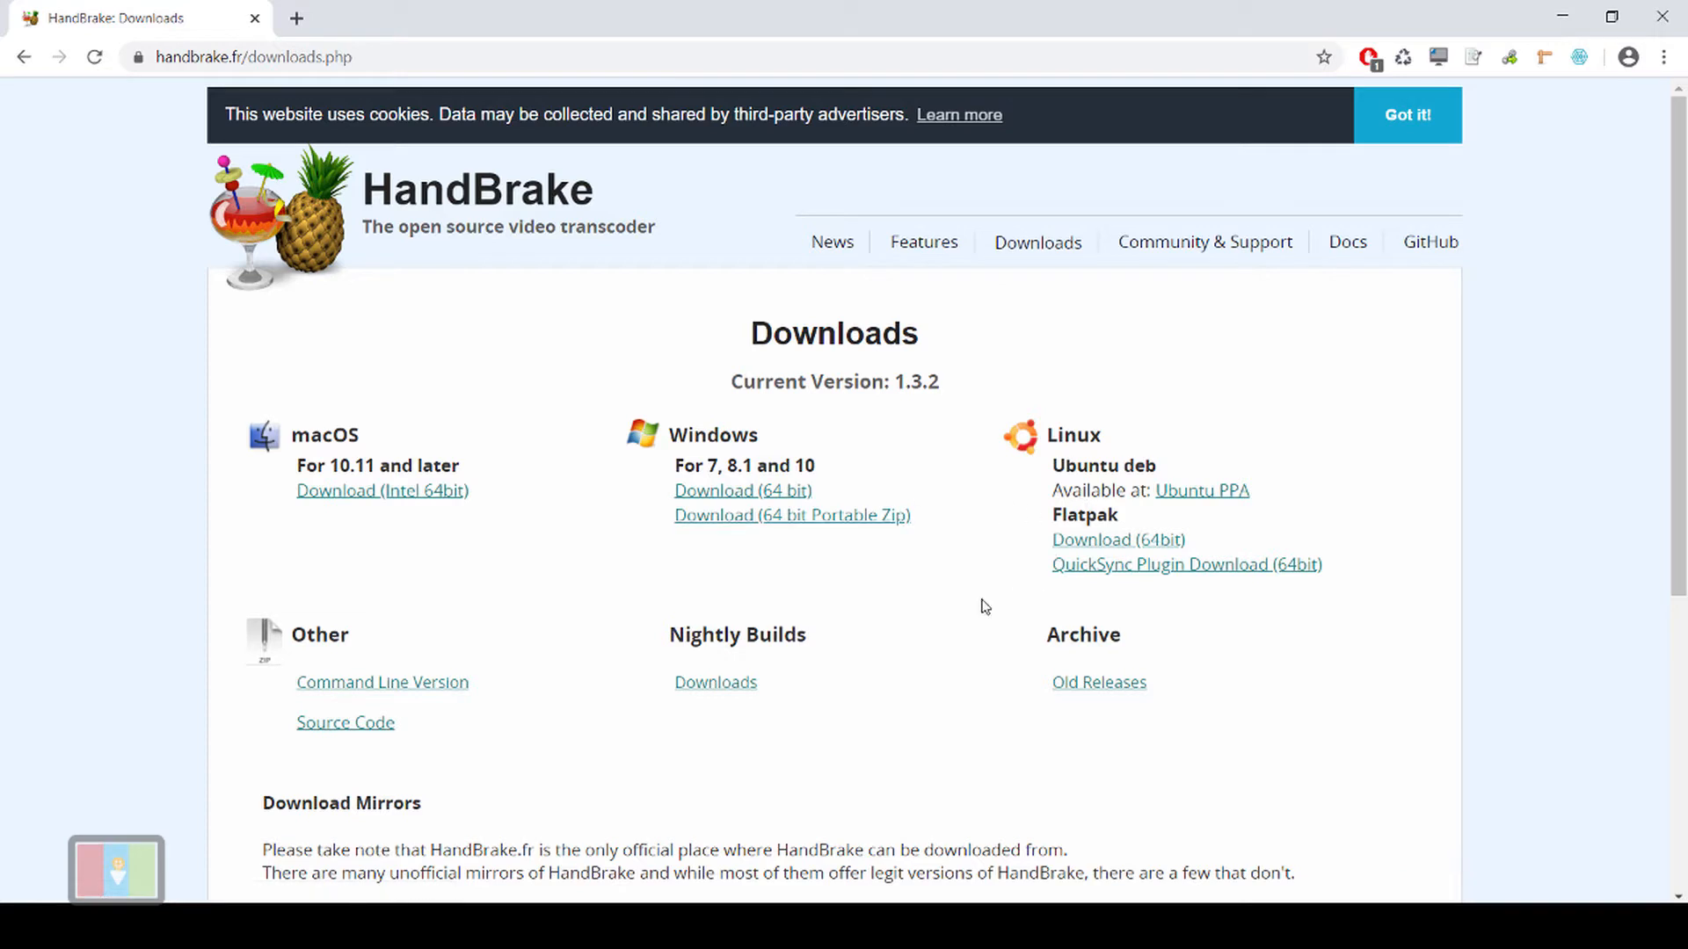
click(713, 494)
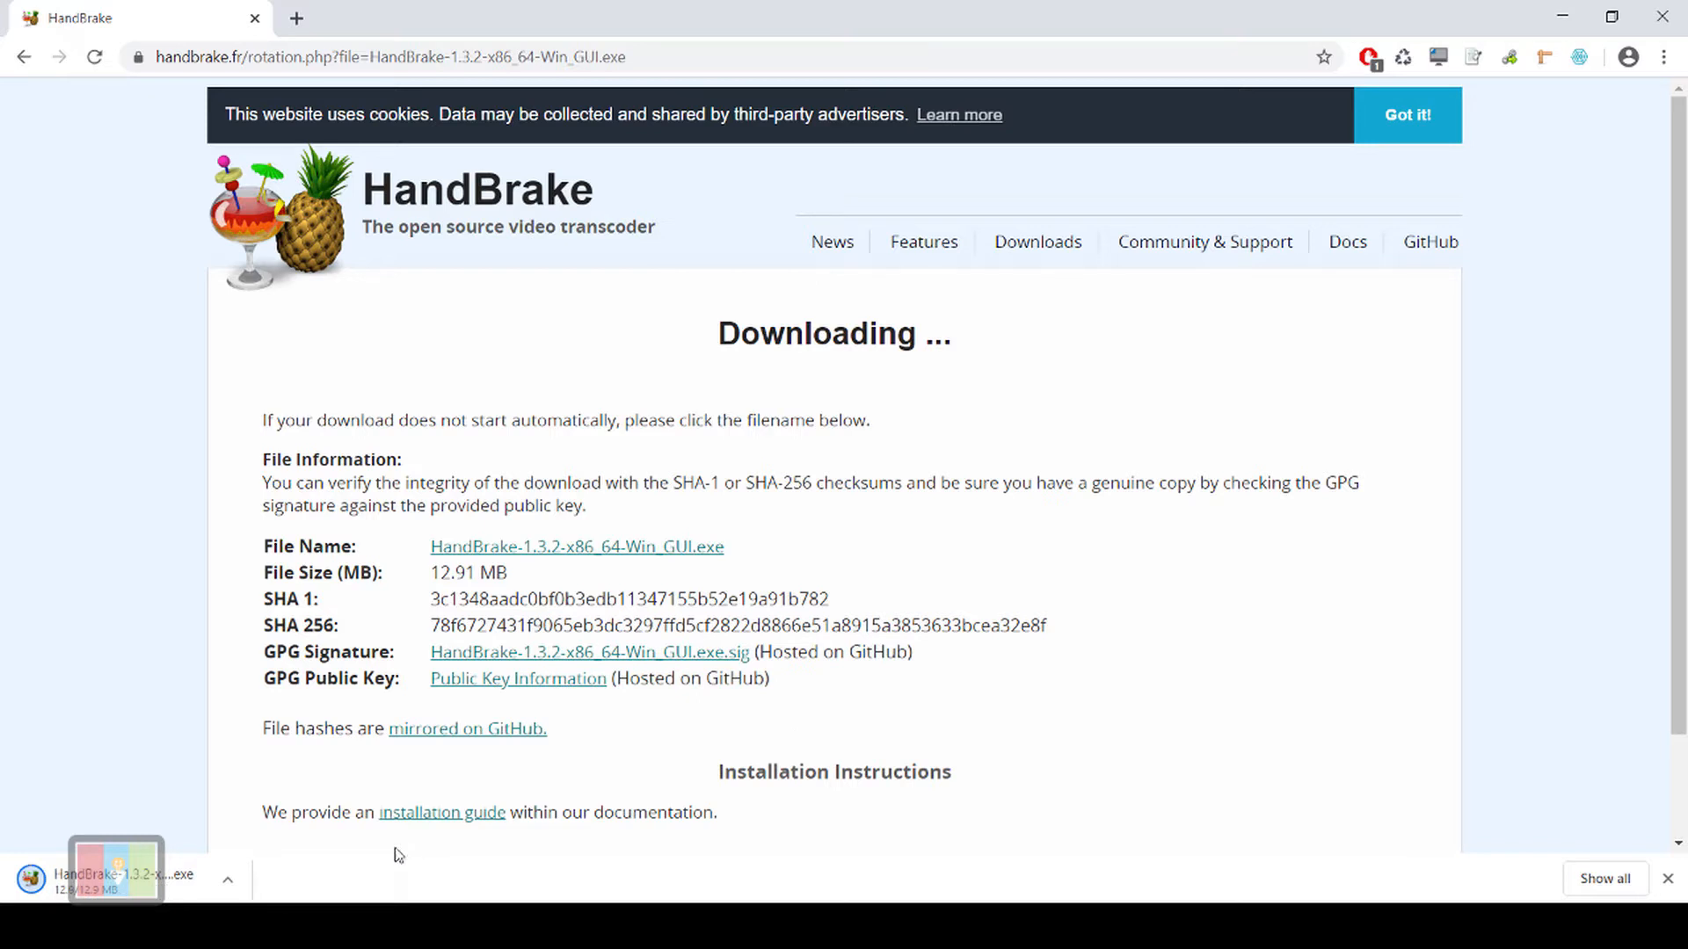
click(132, 880)
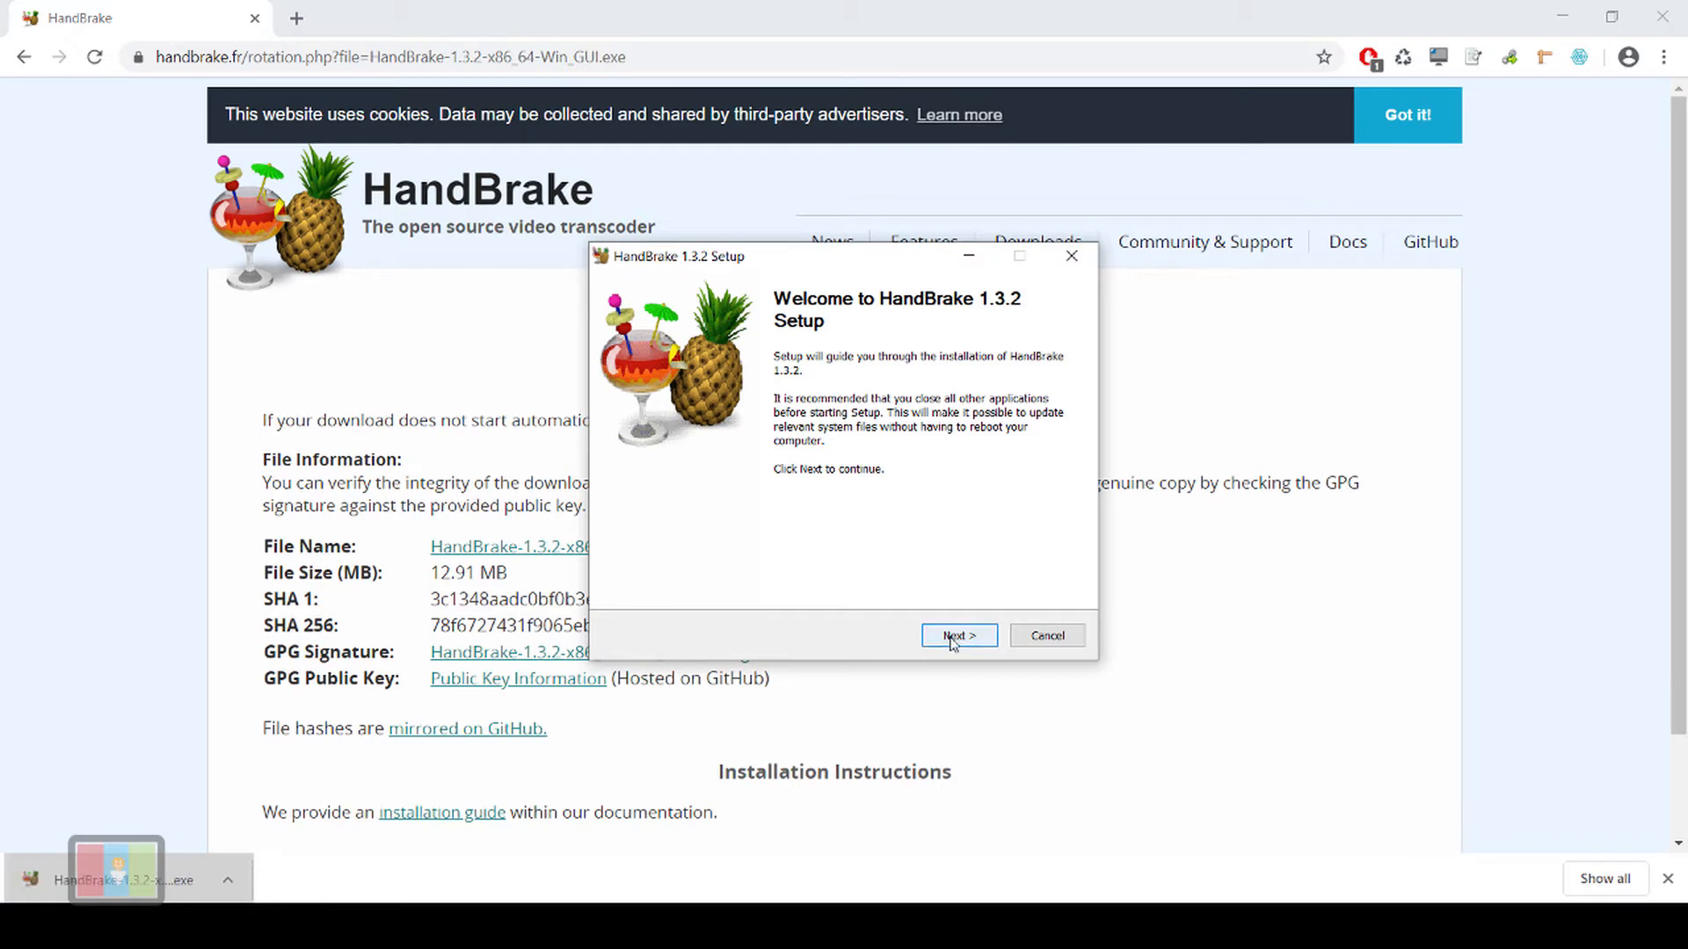
Install HandBrake 1.3.2 in the default destination folder, accepting the license terms, and close the setup.
click(952, 640)
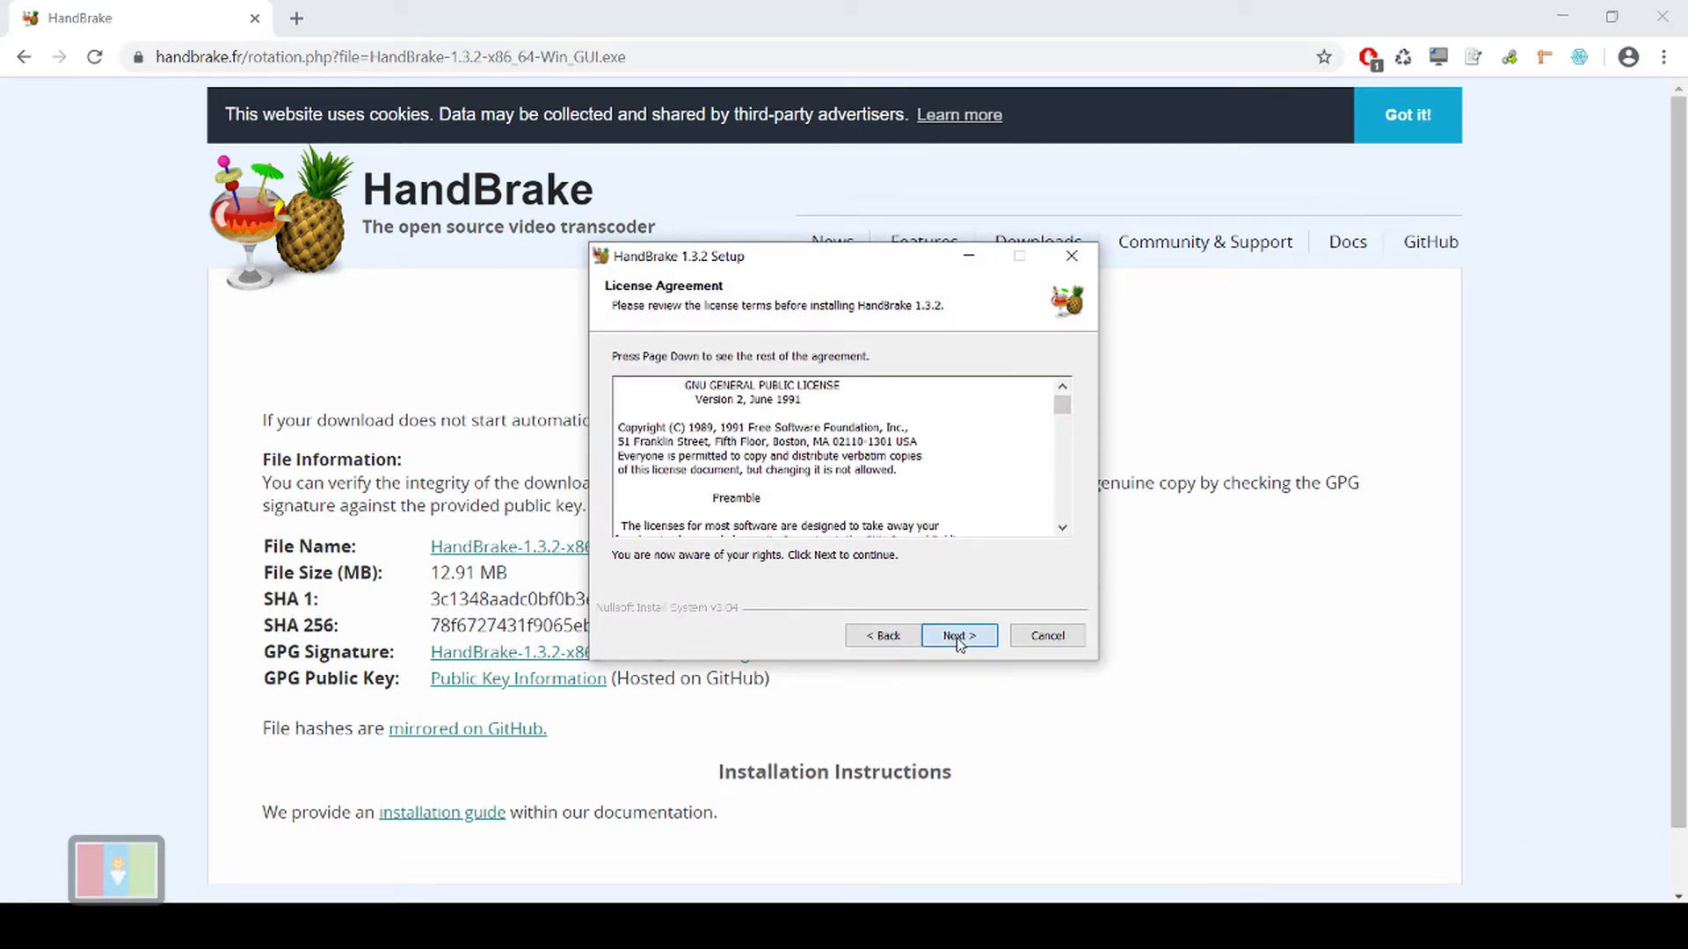
click(958, 640)
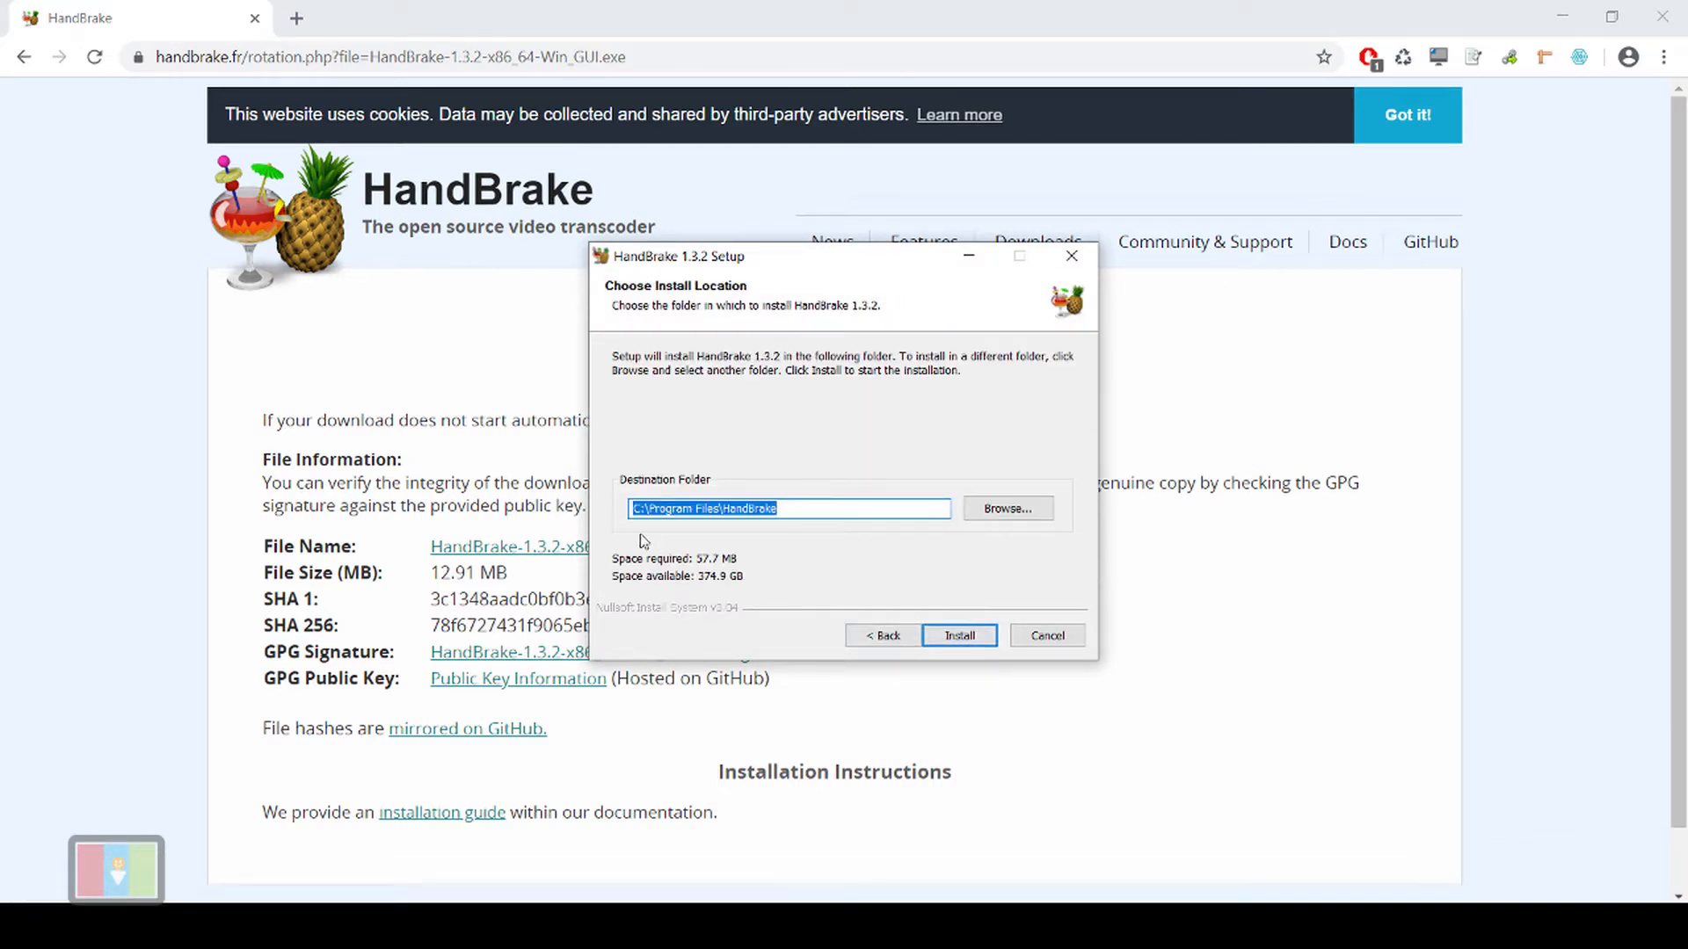
click(958, 637)
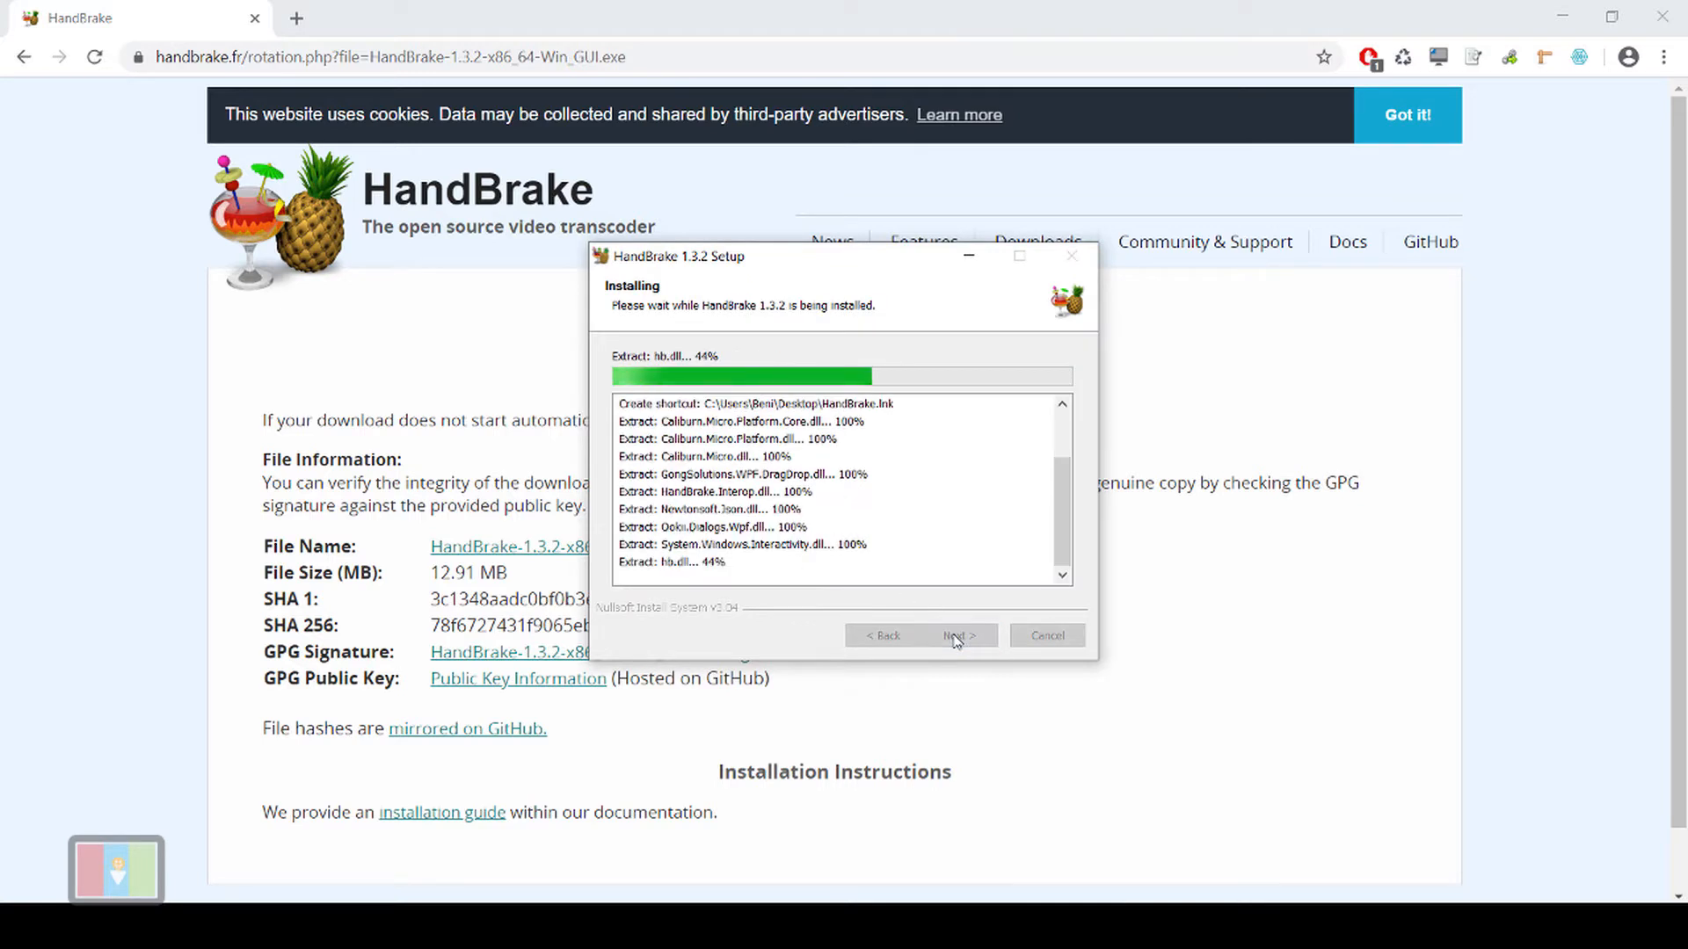
click(958, 637)
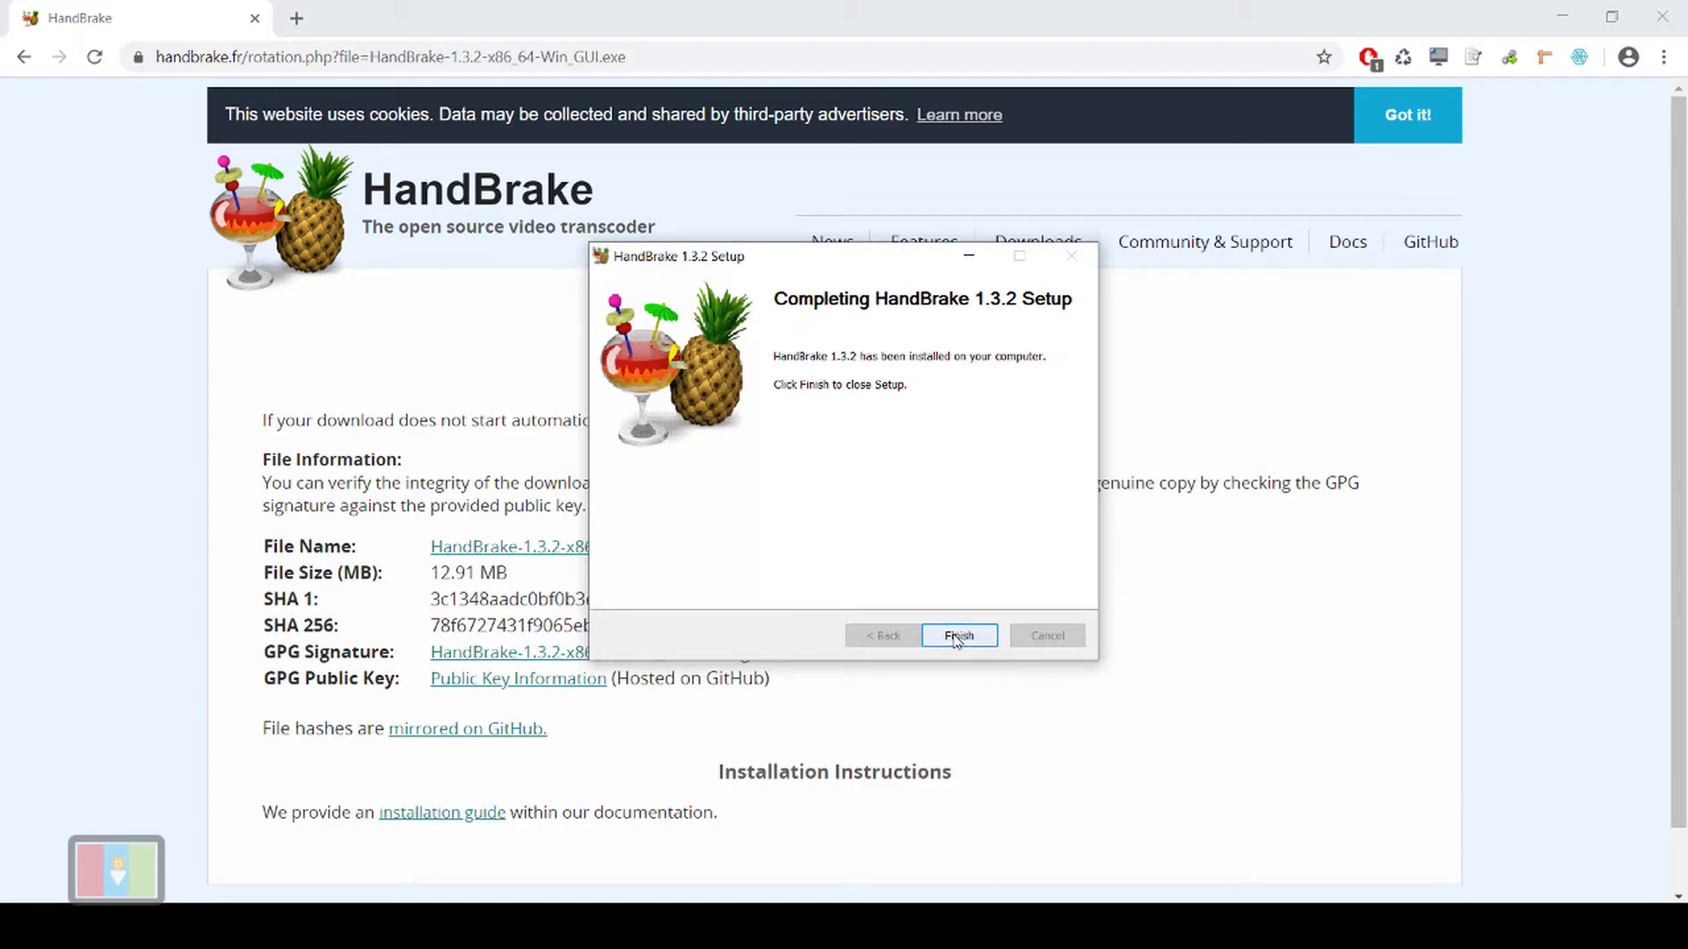
click(957, 638)
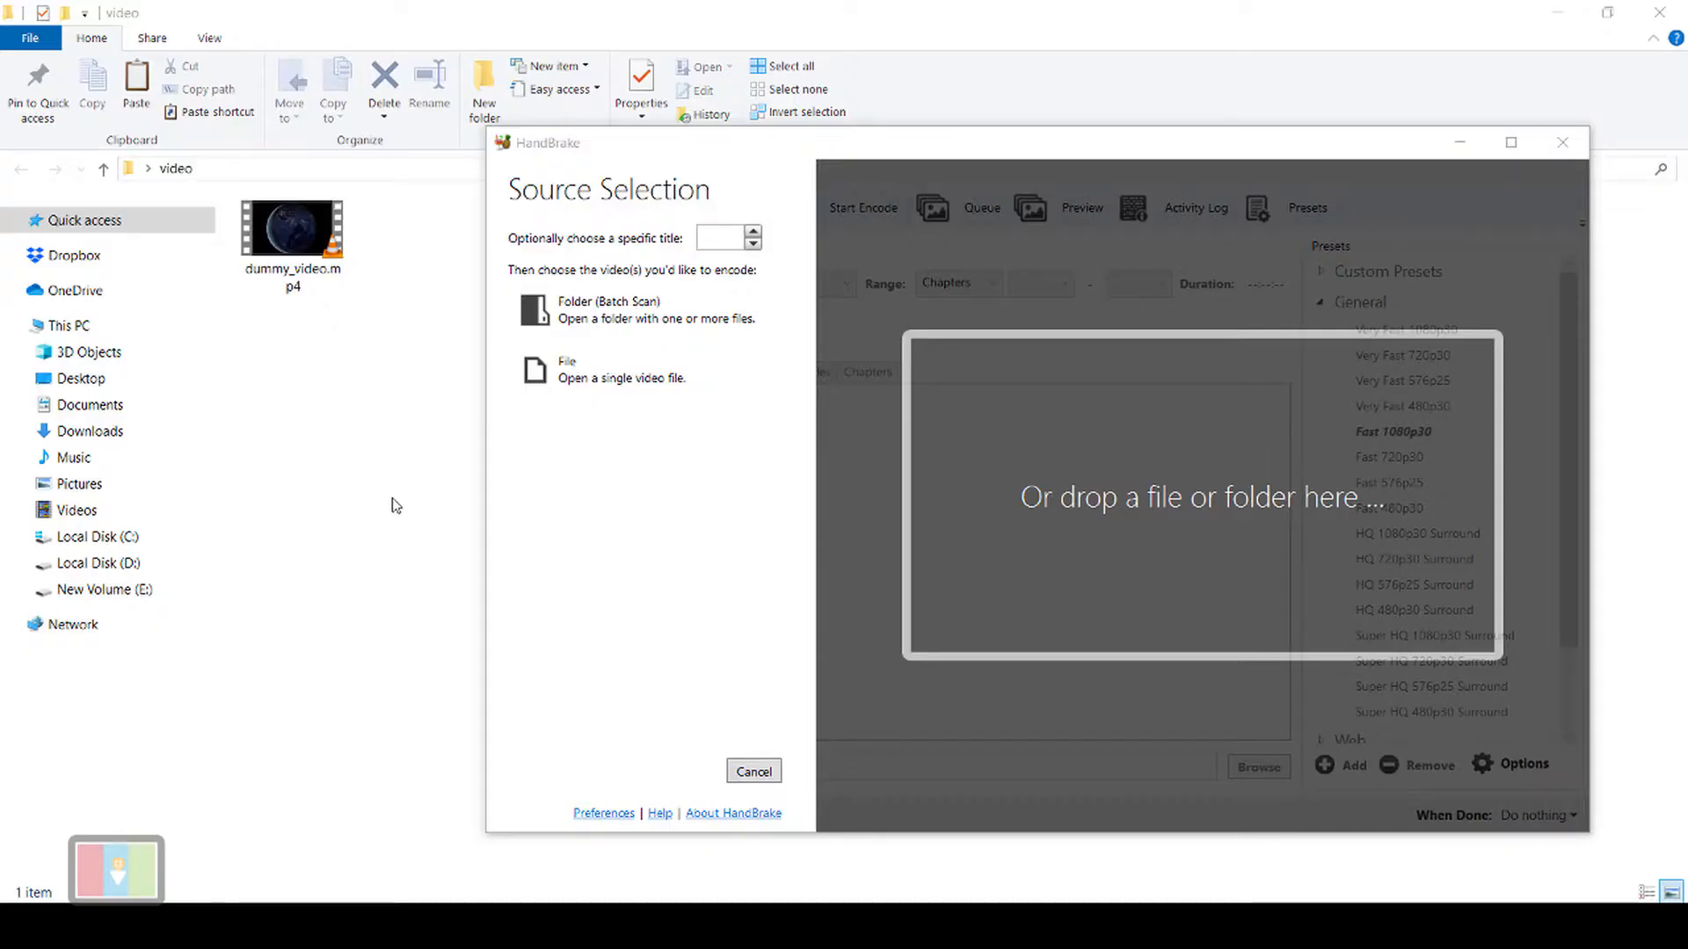
Check the size of dummy_video.mp4 in its file properties.
click(293, 263)
right_click(293, 260)
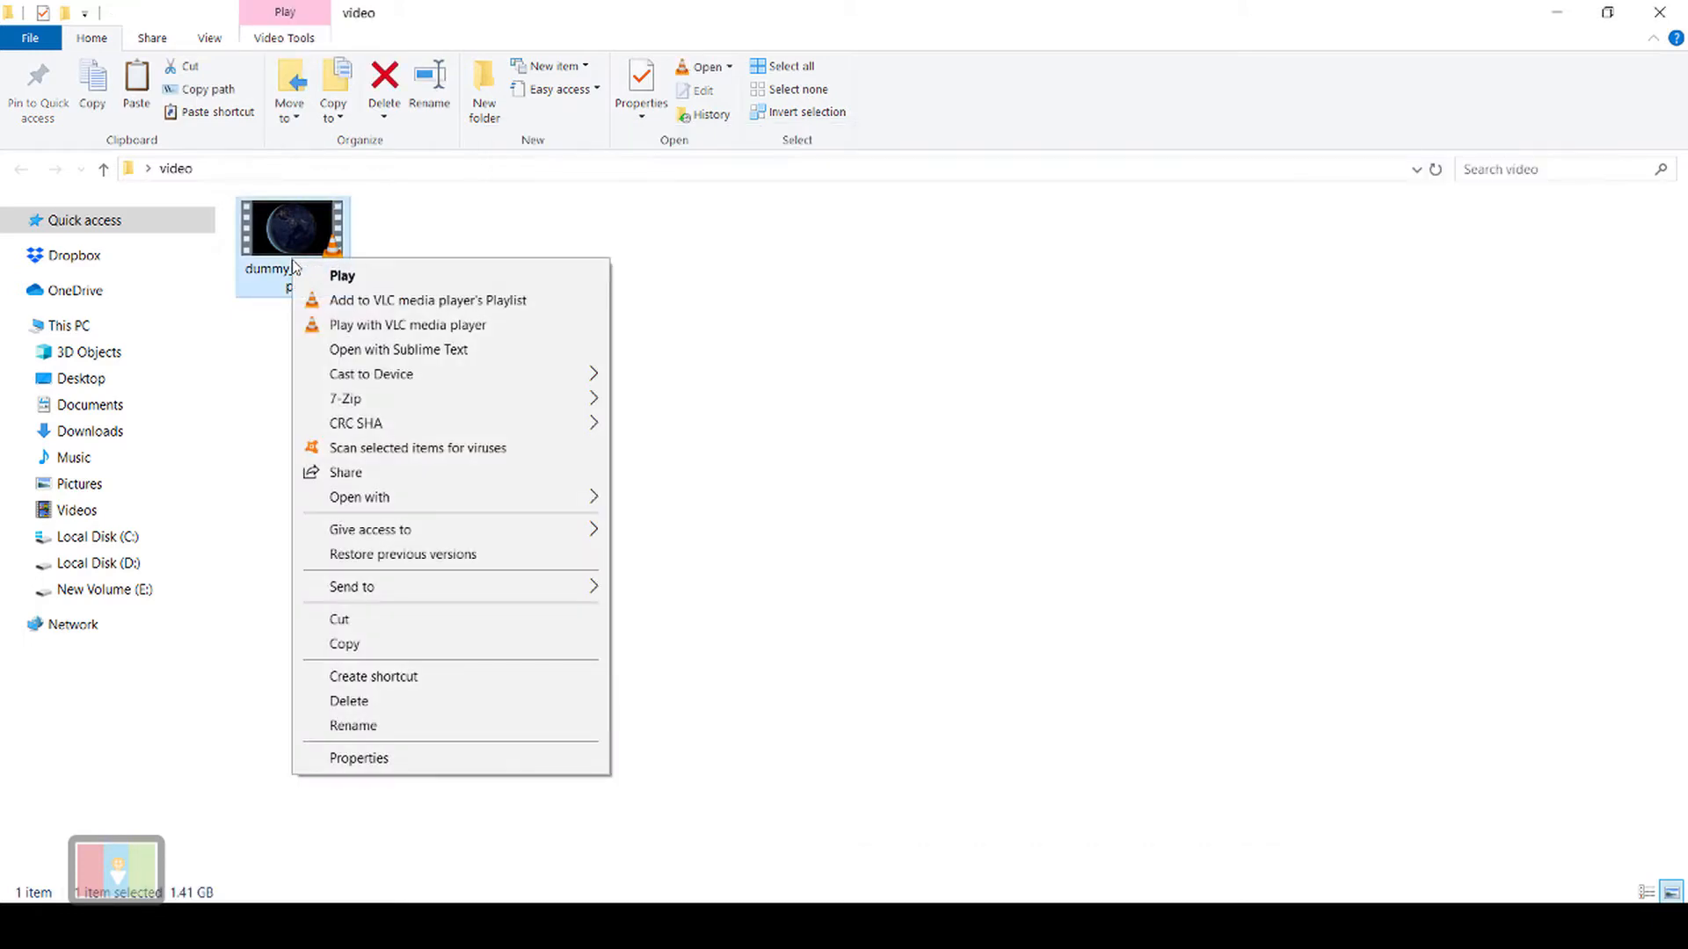
click(417, 761)
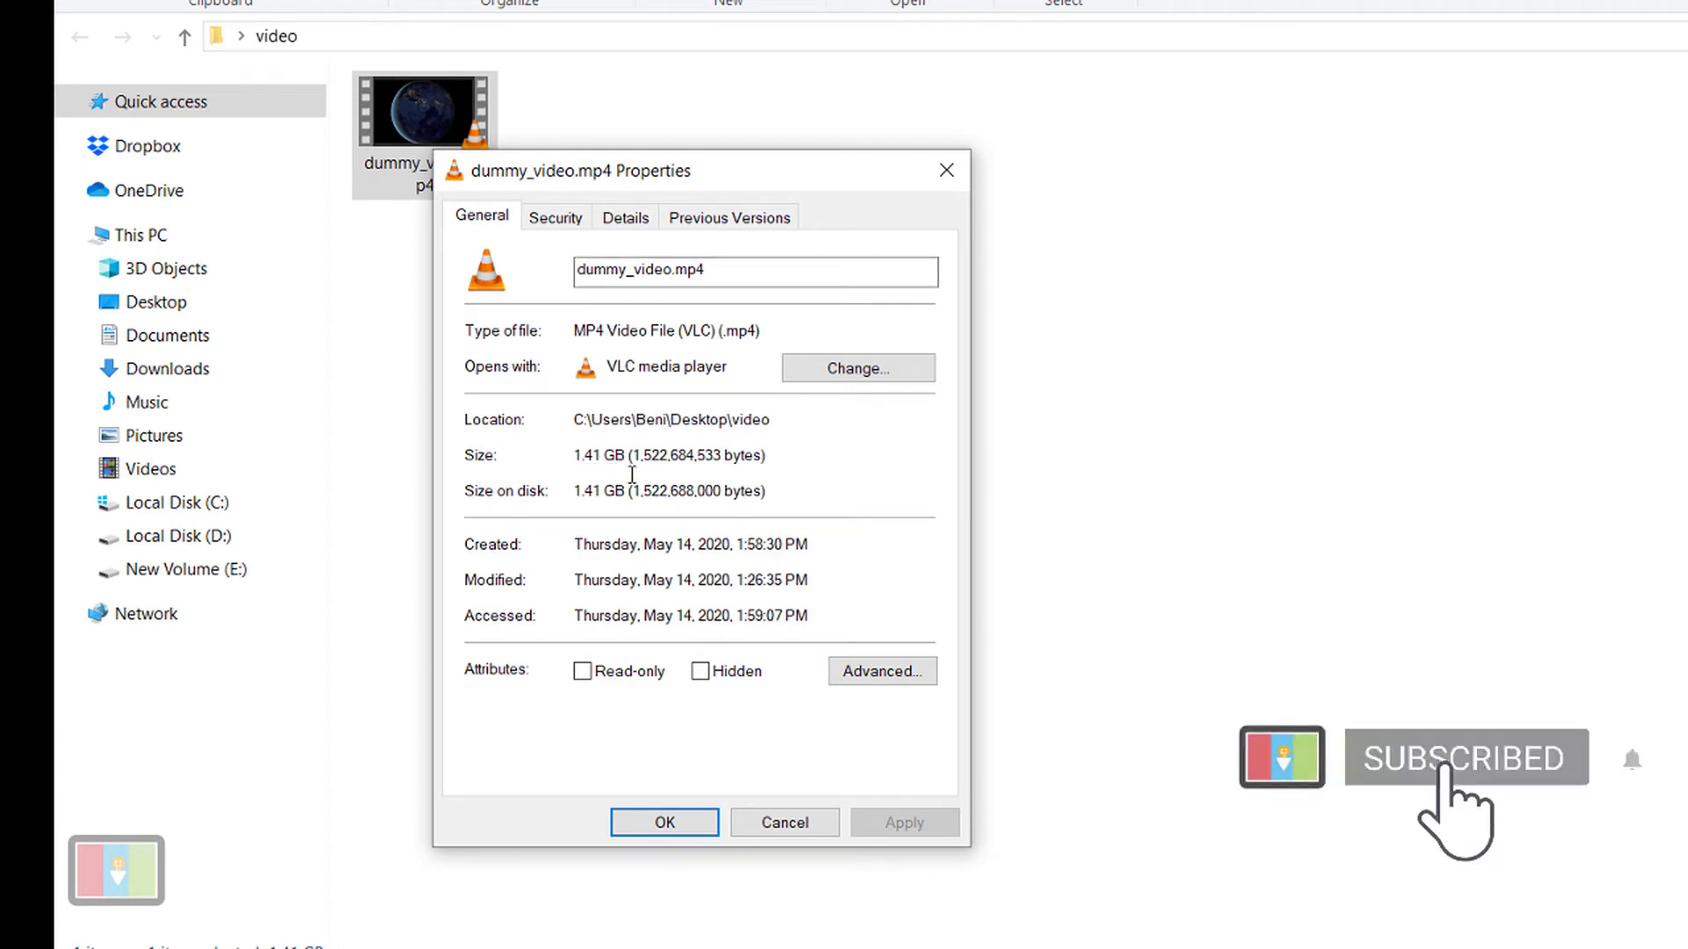
click(666, 823)
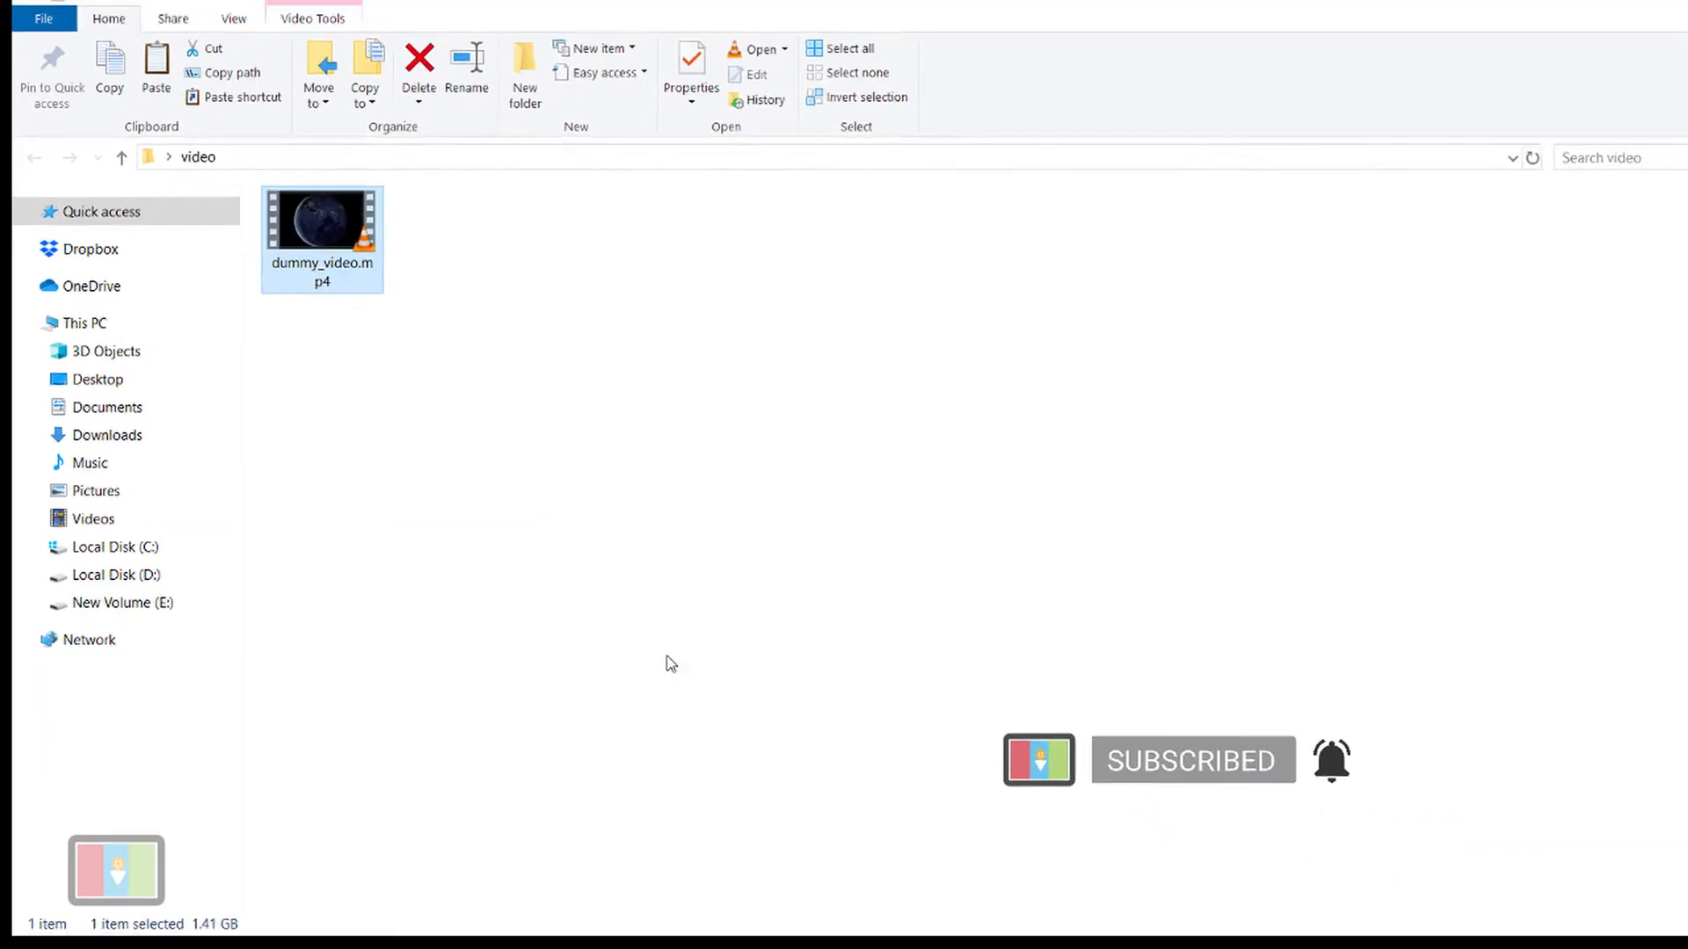
Switch to HandBrake, load dummy_video.mp4 as the source and hide the list of presets.
key(alt+Tab)
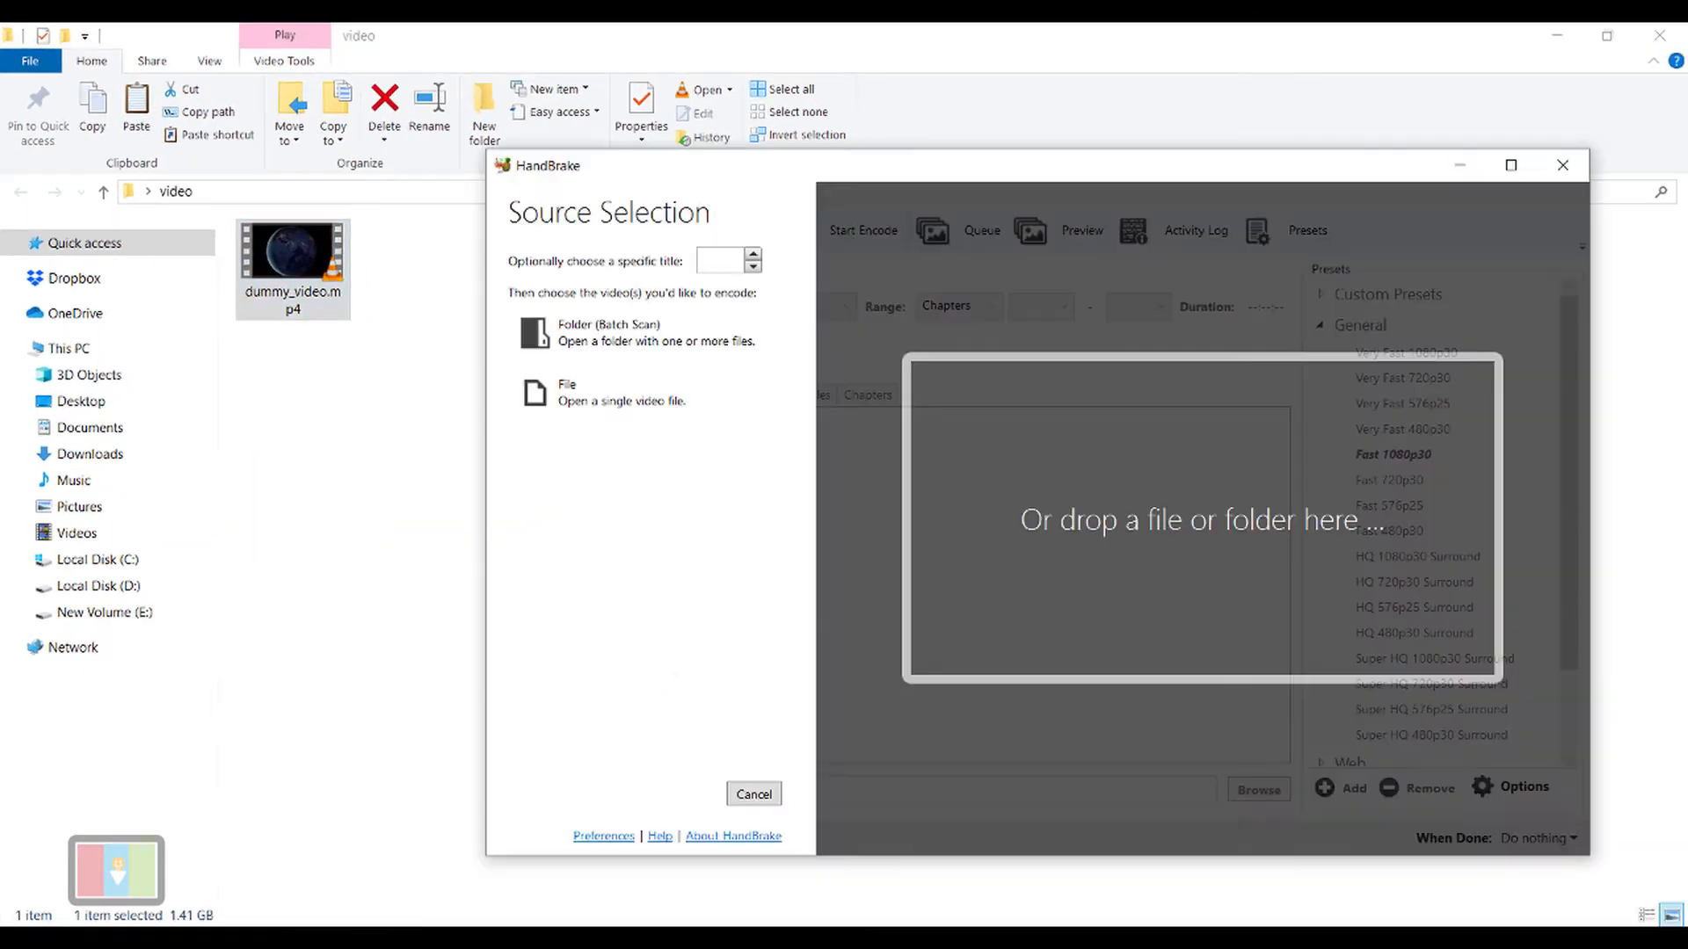
drag(324, 277, 1083, 481)
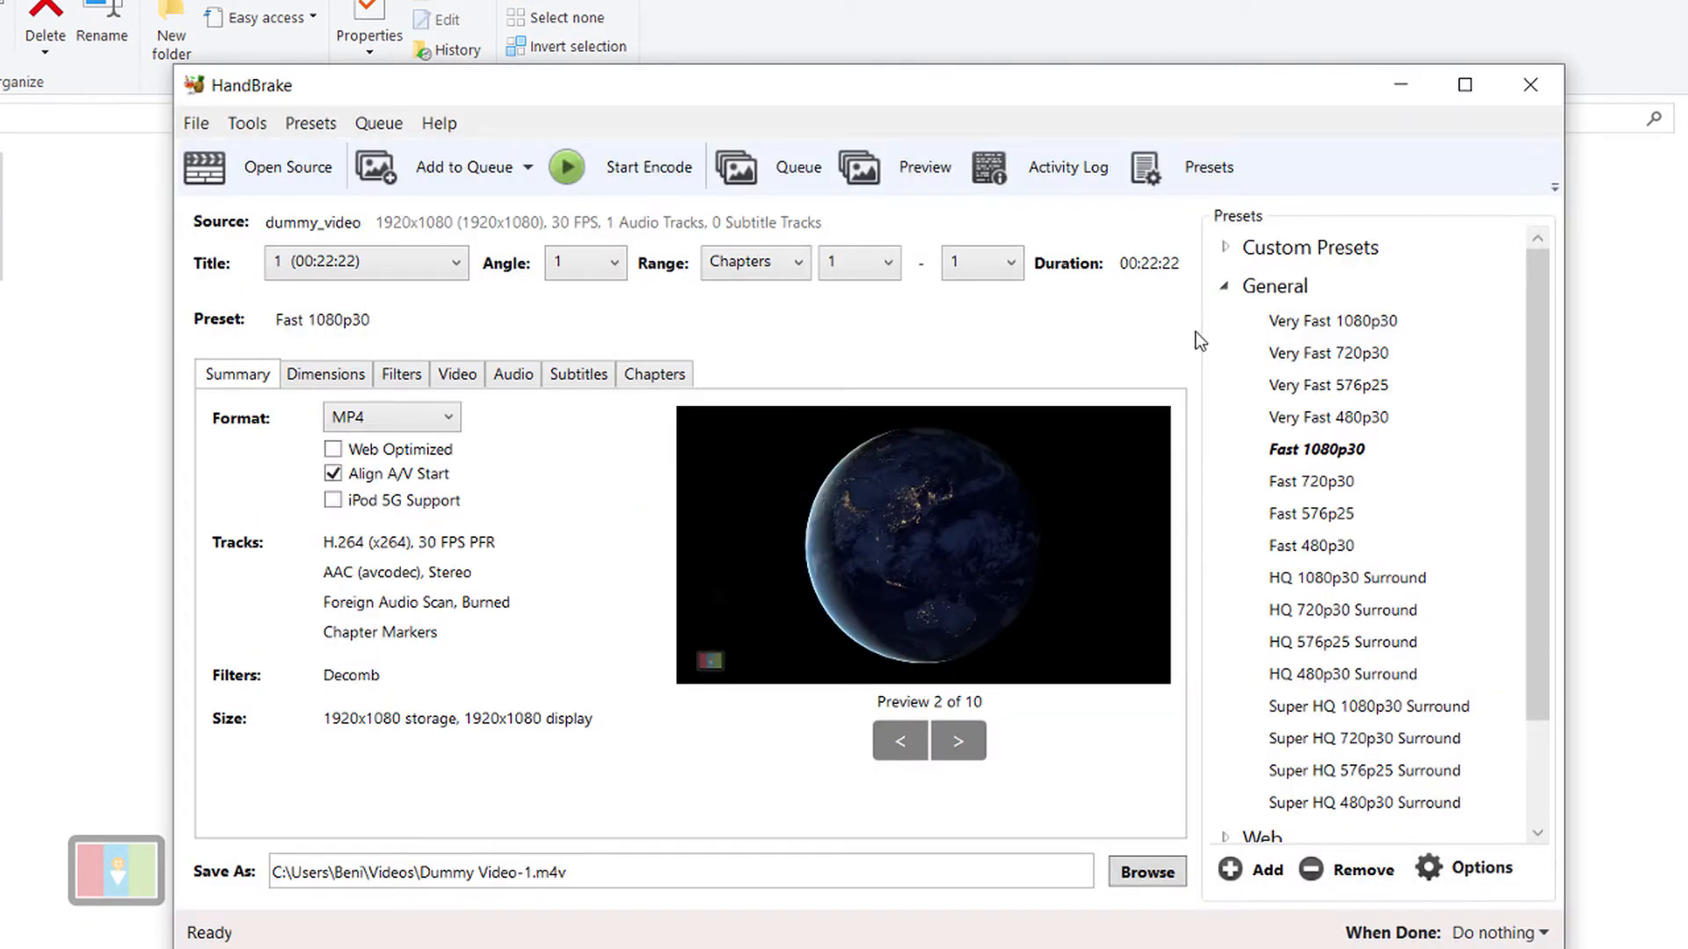
click(1204, 166)
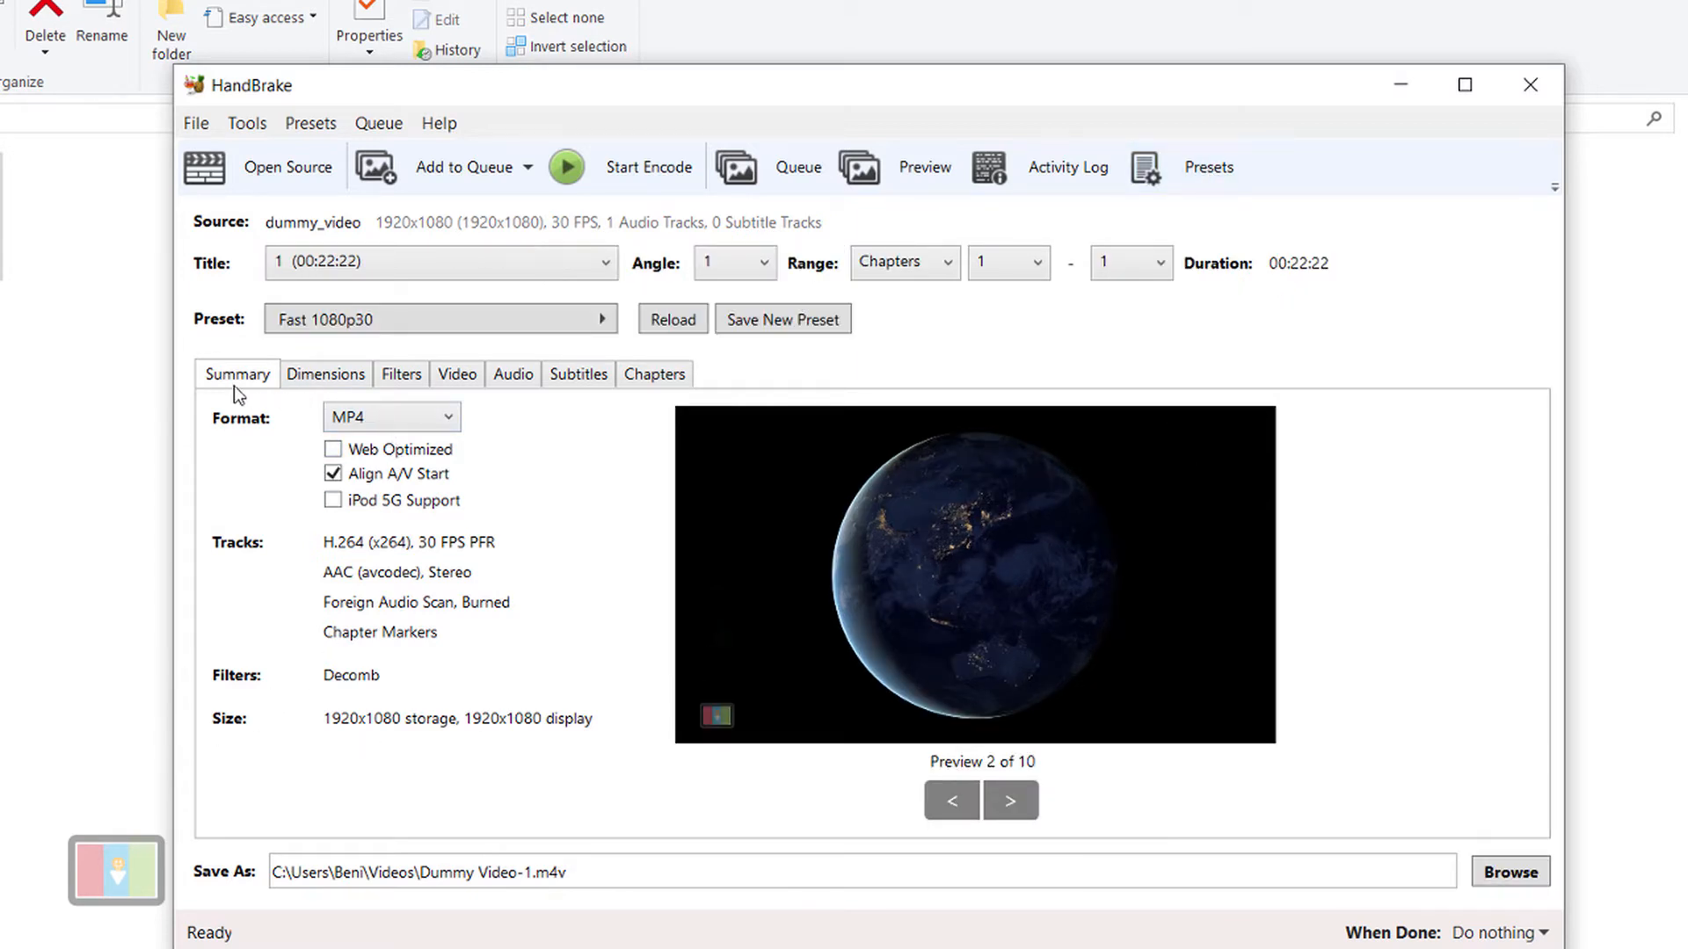
Keep MP4 as the output format and enable Web Optimized.
click(366, 420)
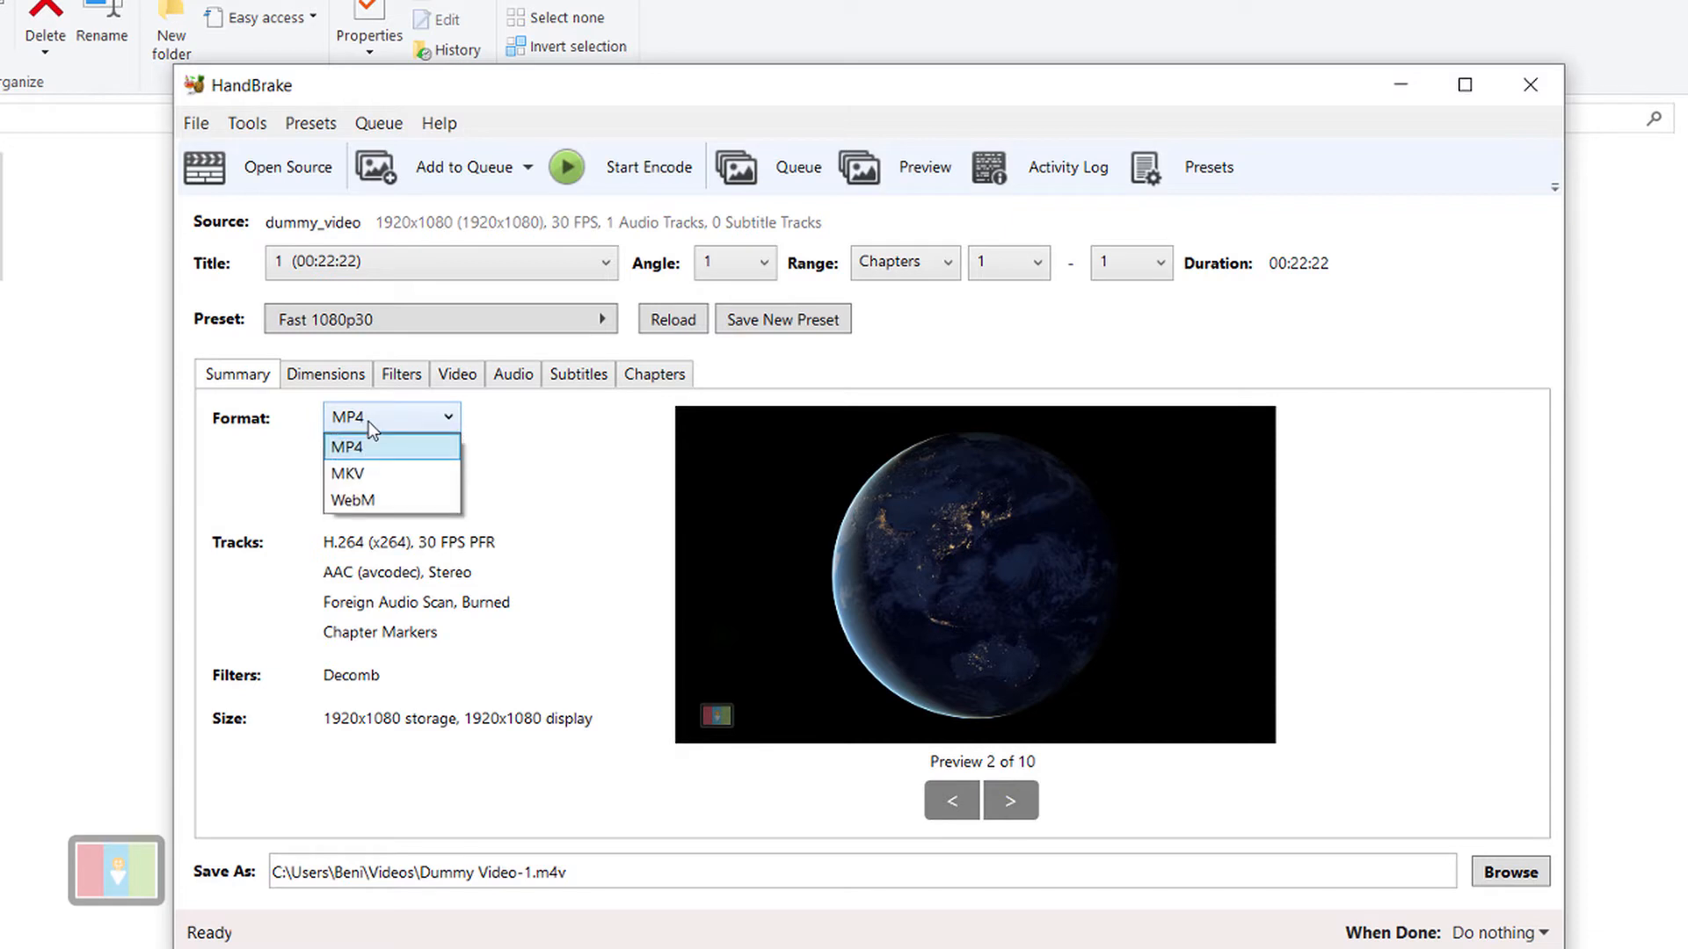
click(369, 450)
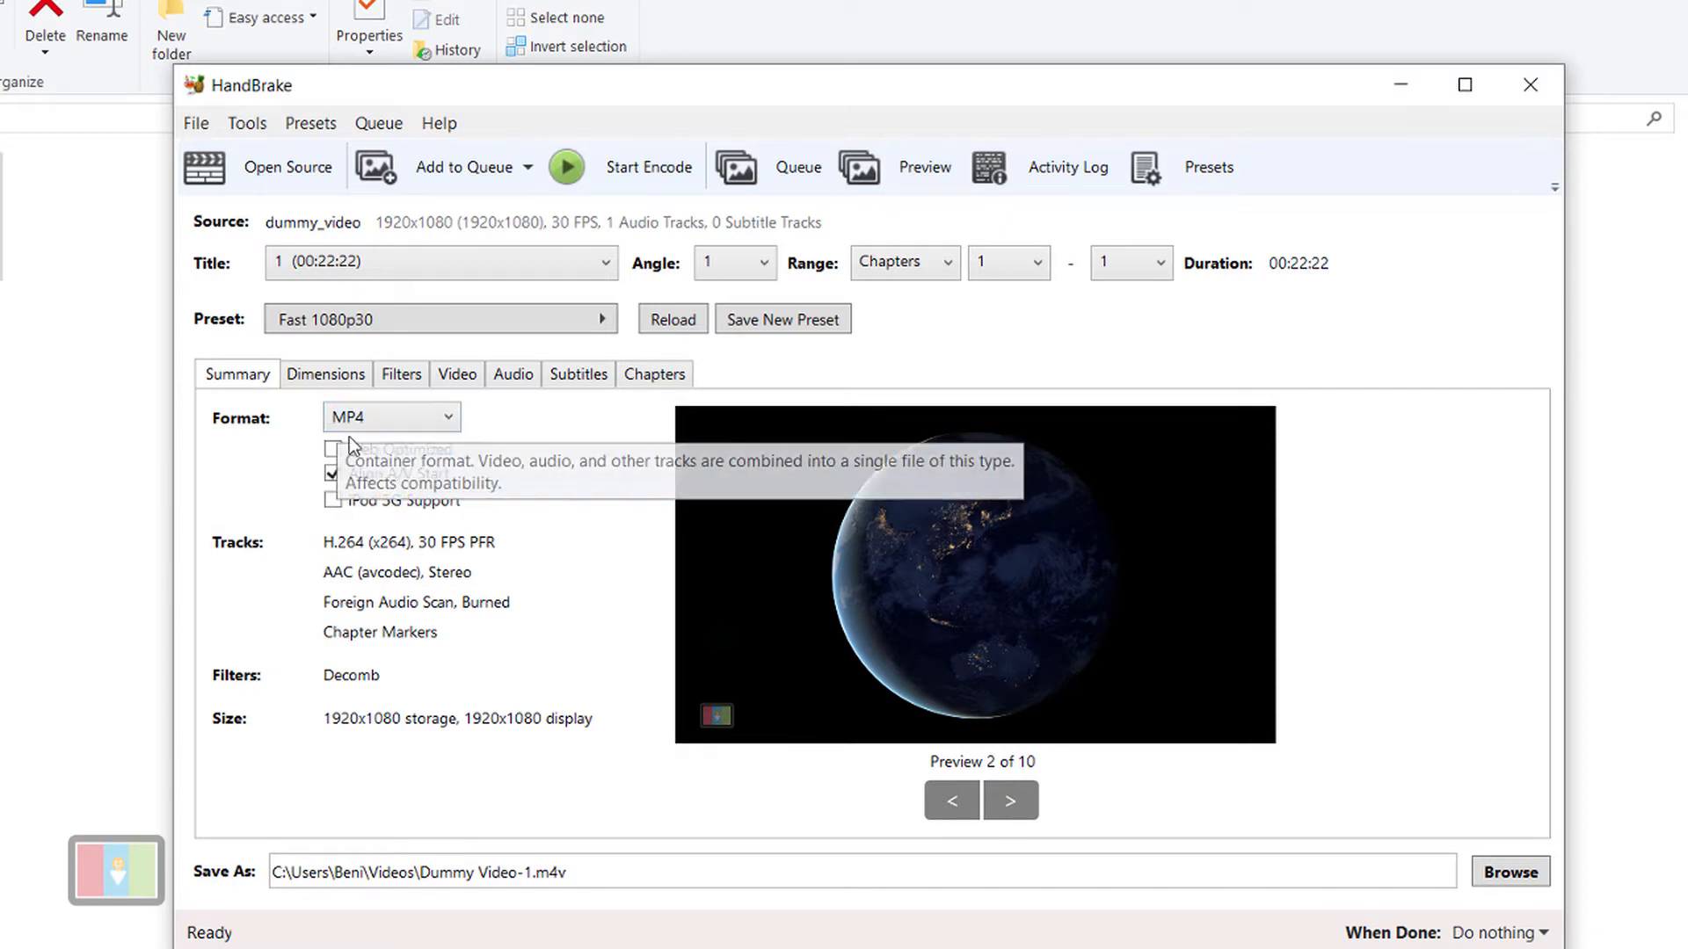
click(333, 451)
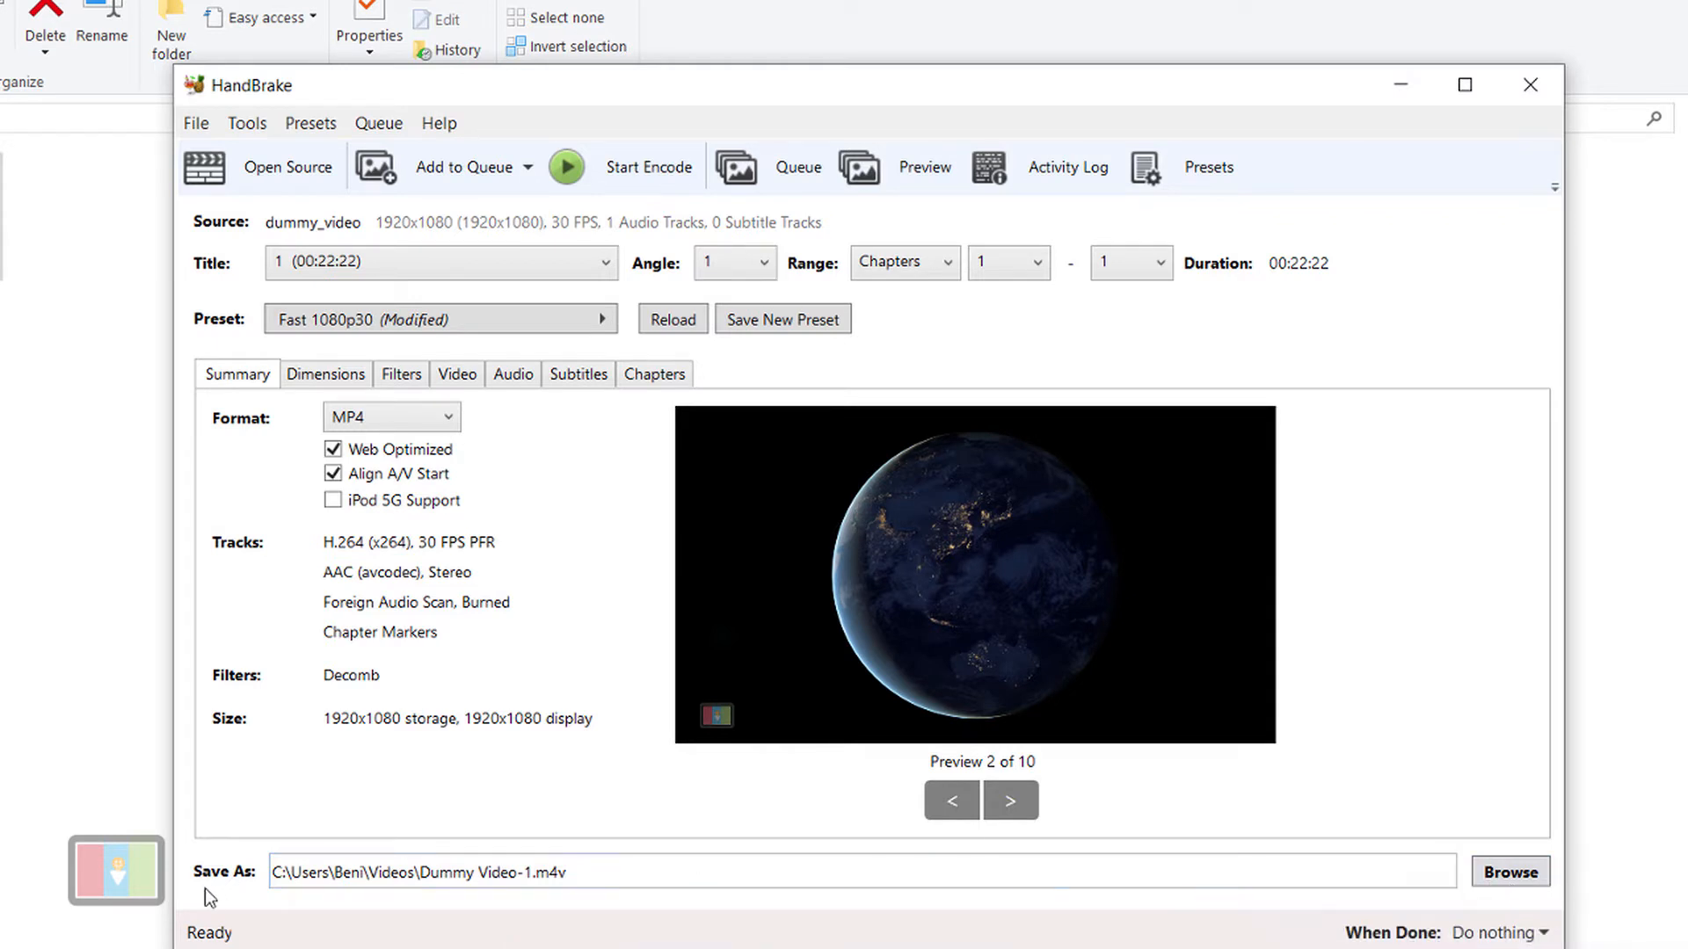
Rename the output file as compressed_handbrake, keeping the .m4v extension and the destination folder.
click(532, 872)
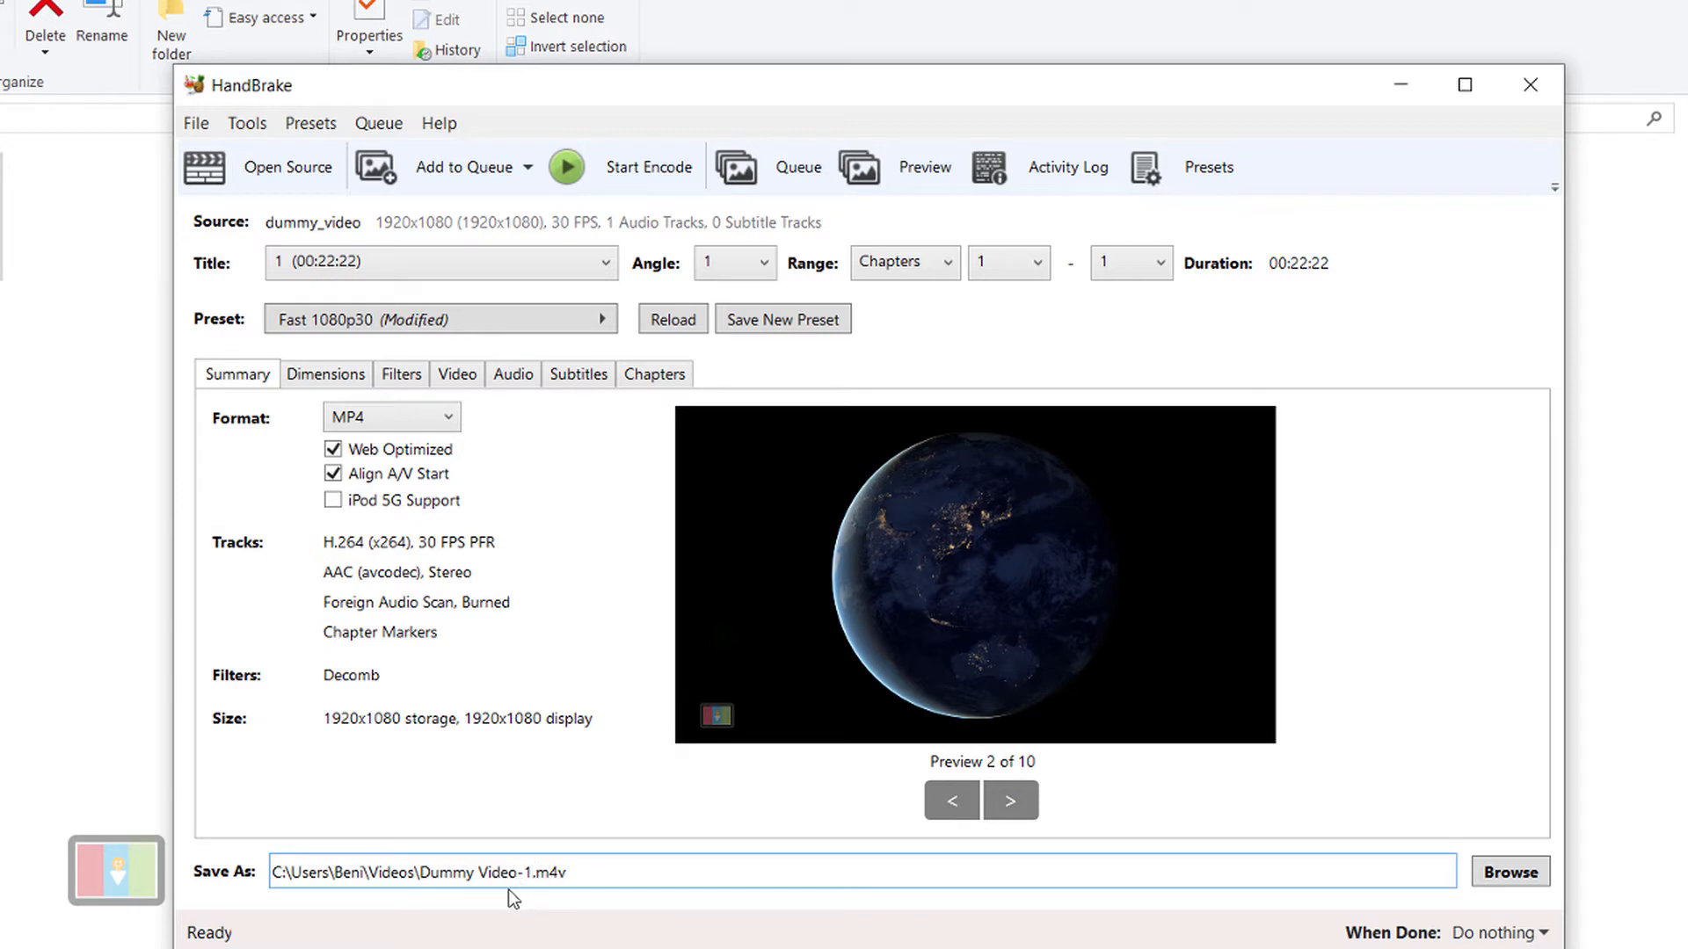
key(BackSpace)
key(BackSpace)
key(BackSpace)
key(BackSpace)
key(BackSpace)
key(BackSpace)
key(BackSpace)
key(BackSpace)
key(BackSpace)
key(BackSpace)
key(BackSpace)
key(BackSpace)
key(BackSpace)
text(compr)
text(essed_handbrake)
Look over the dimensions and set both the Interlace Detection and Deinterlace filters to Off.
click(324, 376)
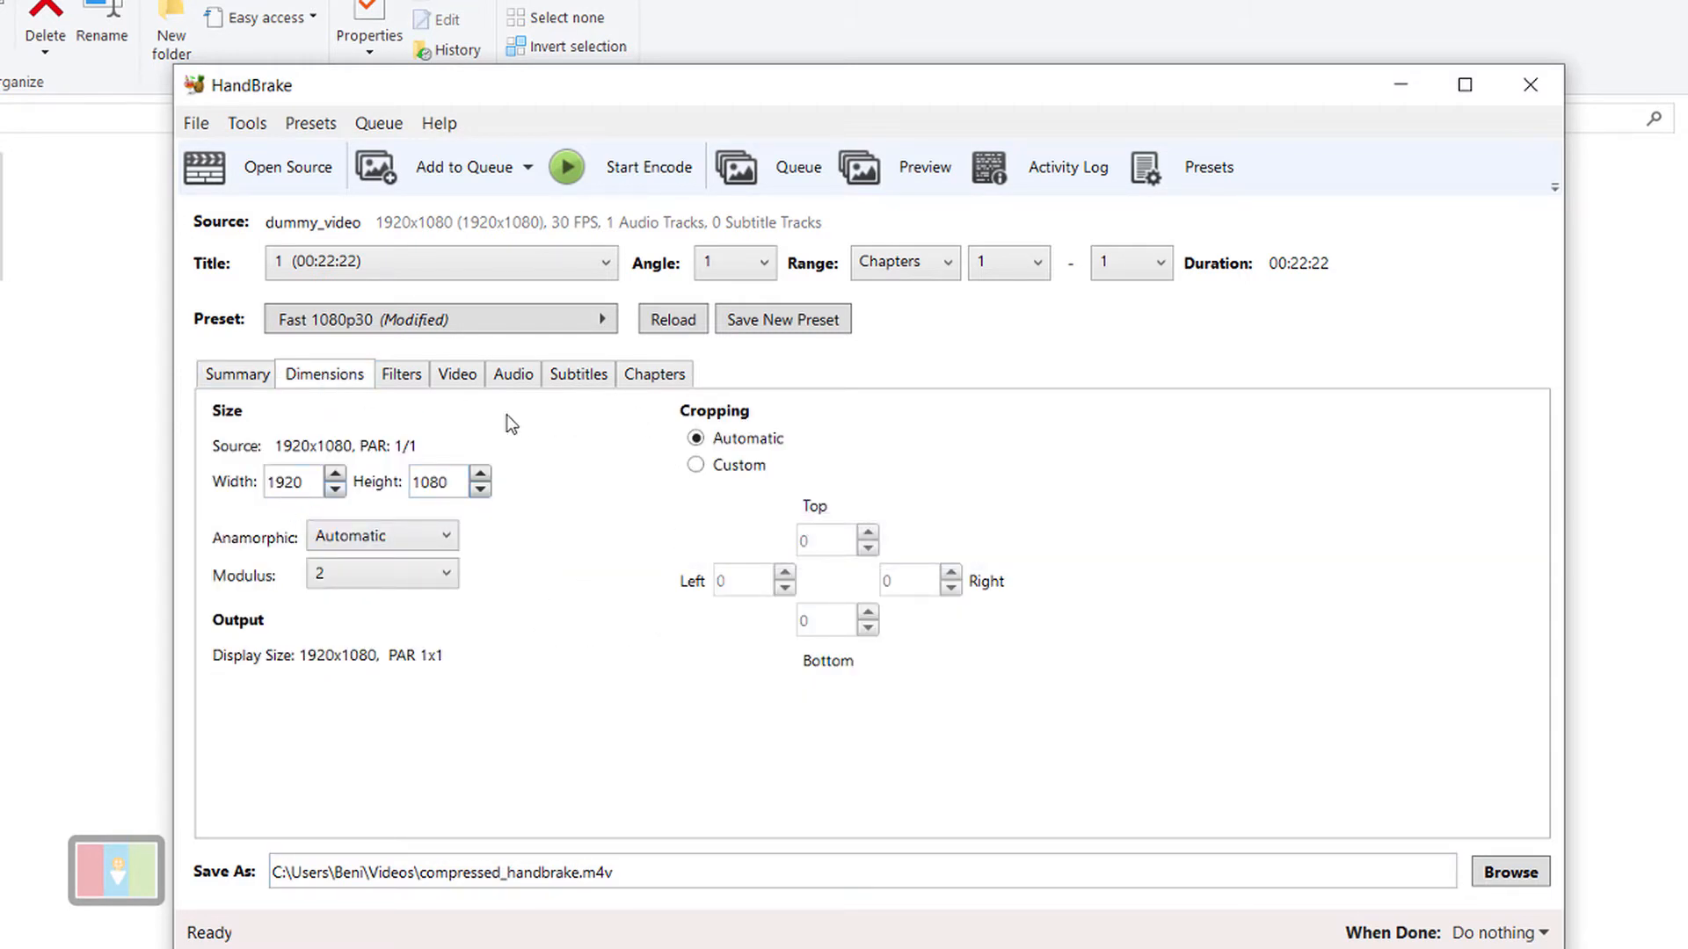
click(405, 386)
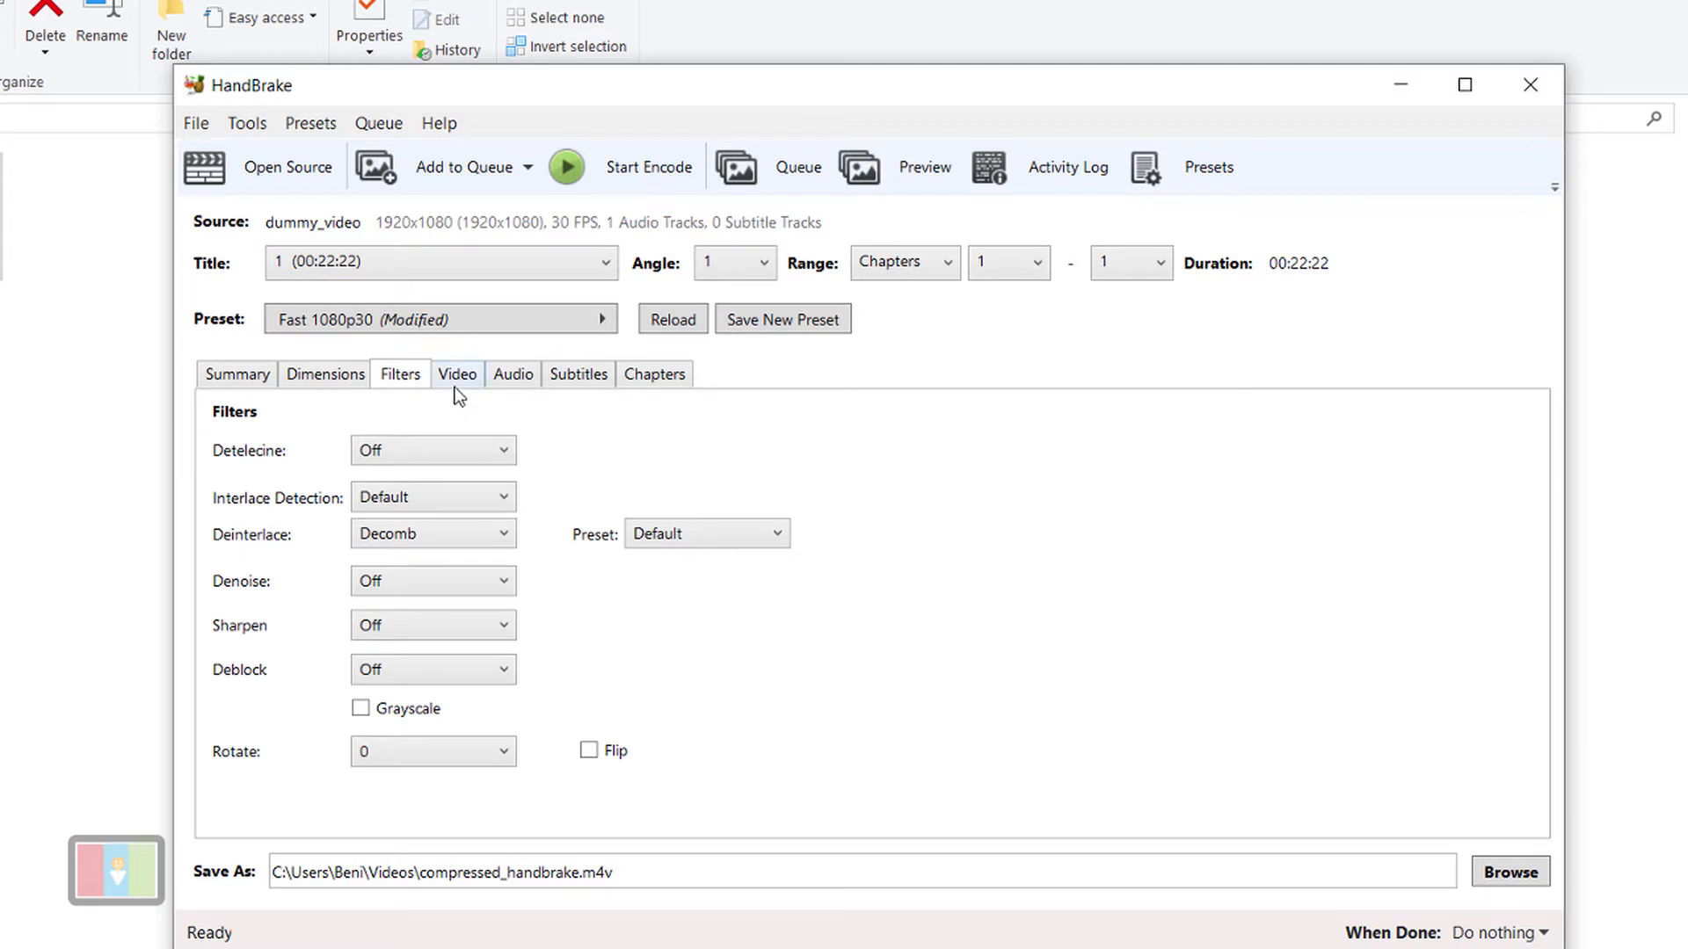
click(491, 501)
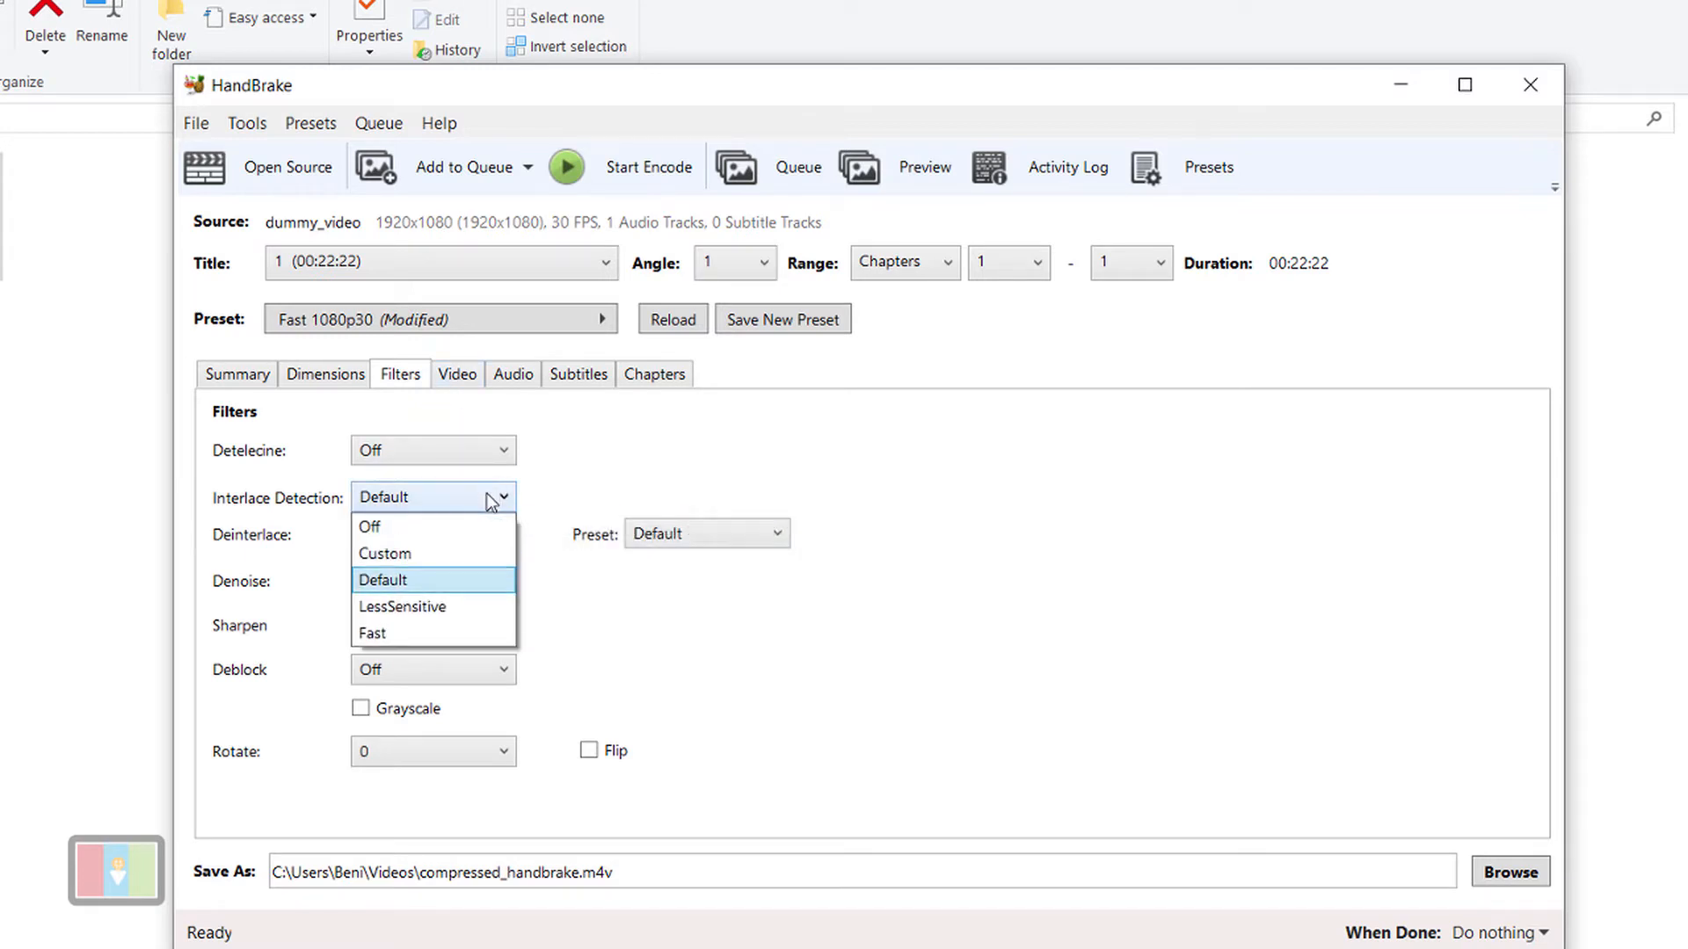
click(451, 525)
click(475, 534)
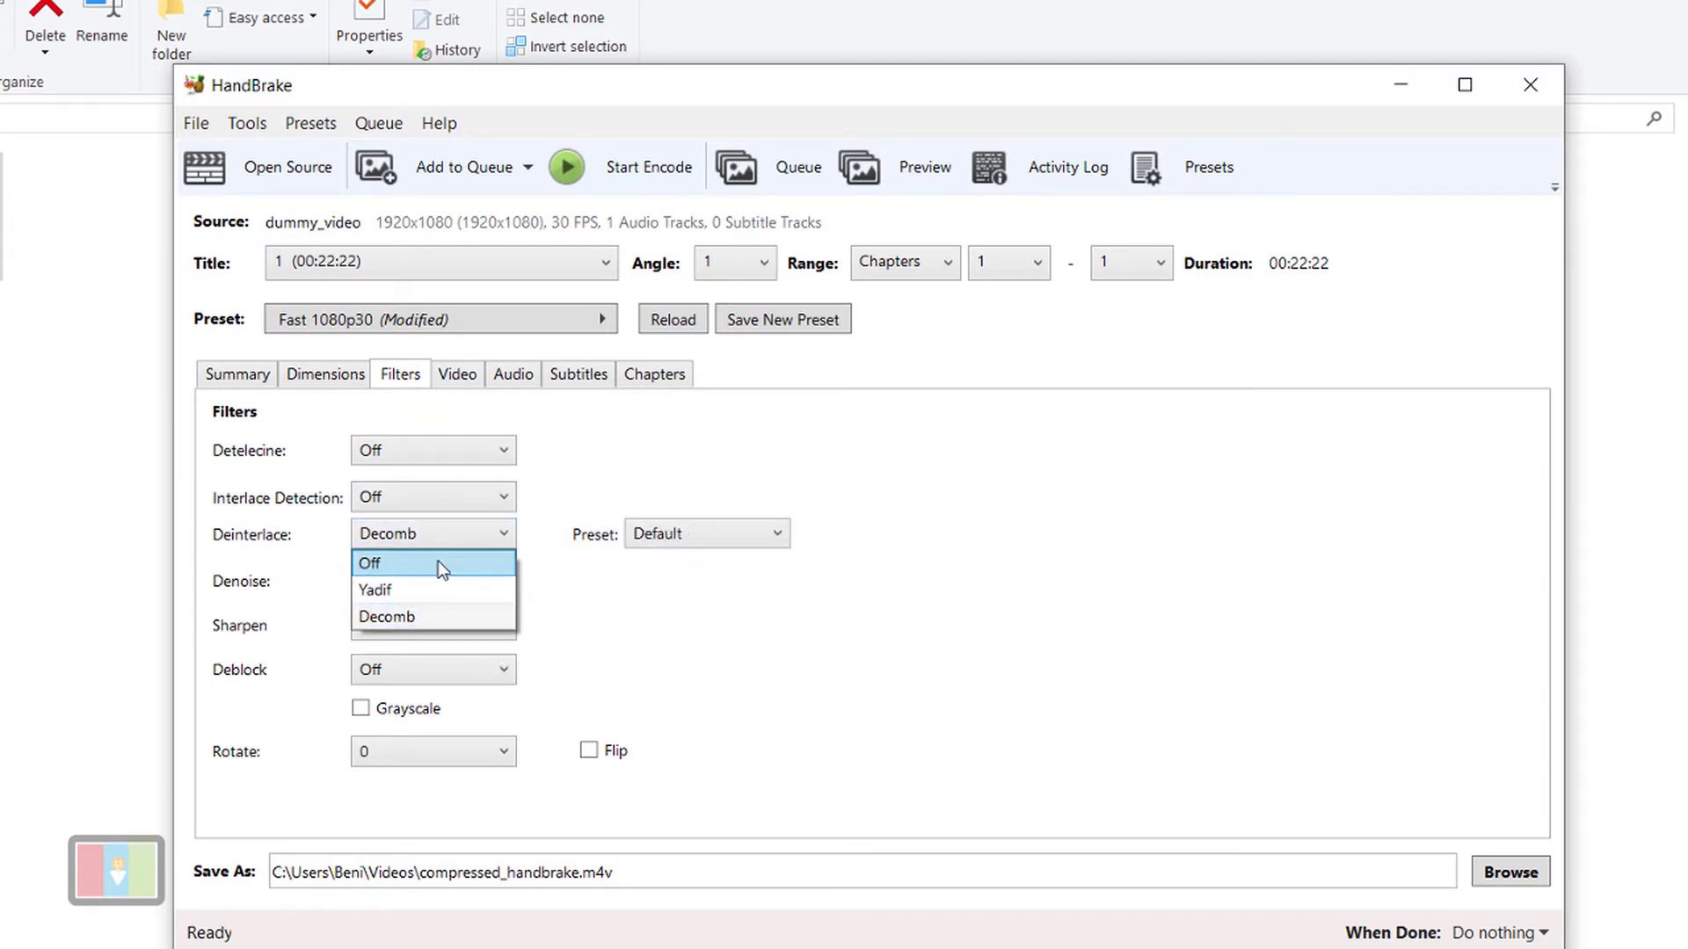
click(438, 560)
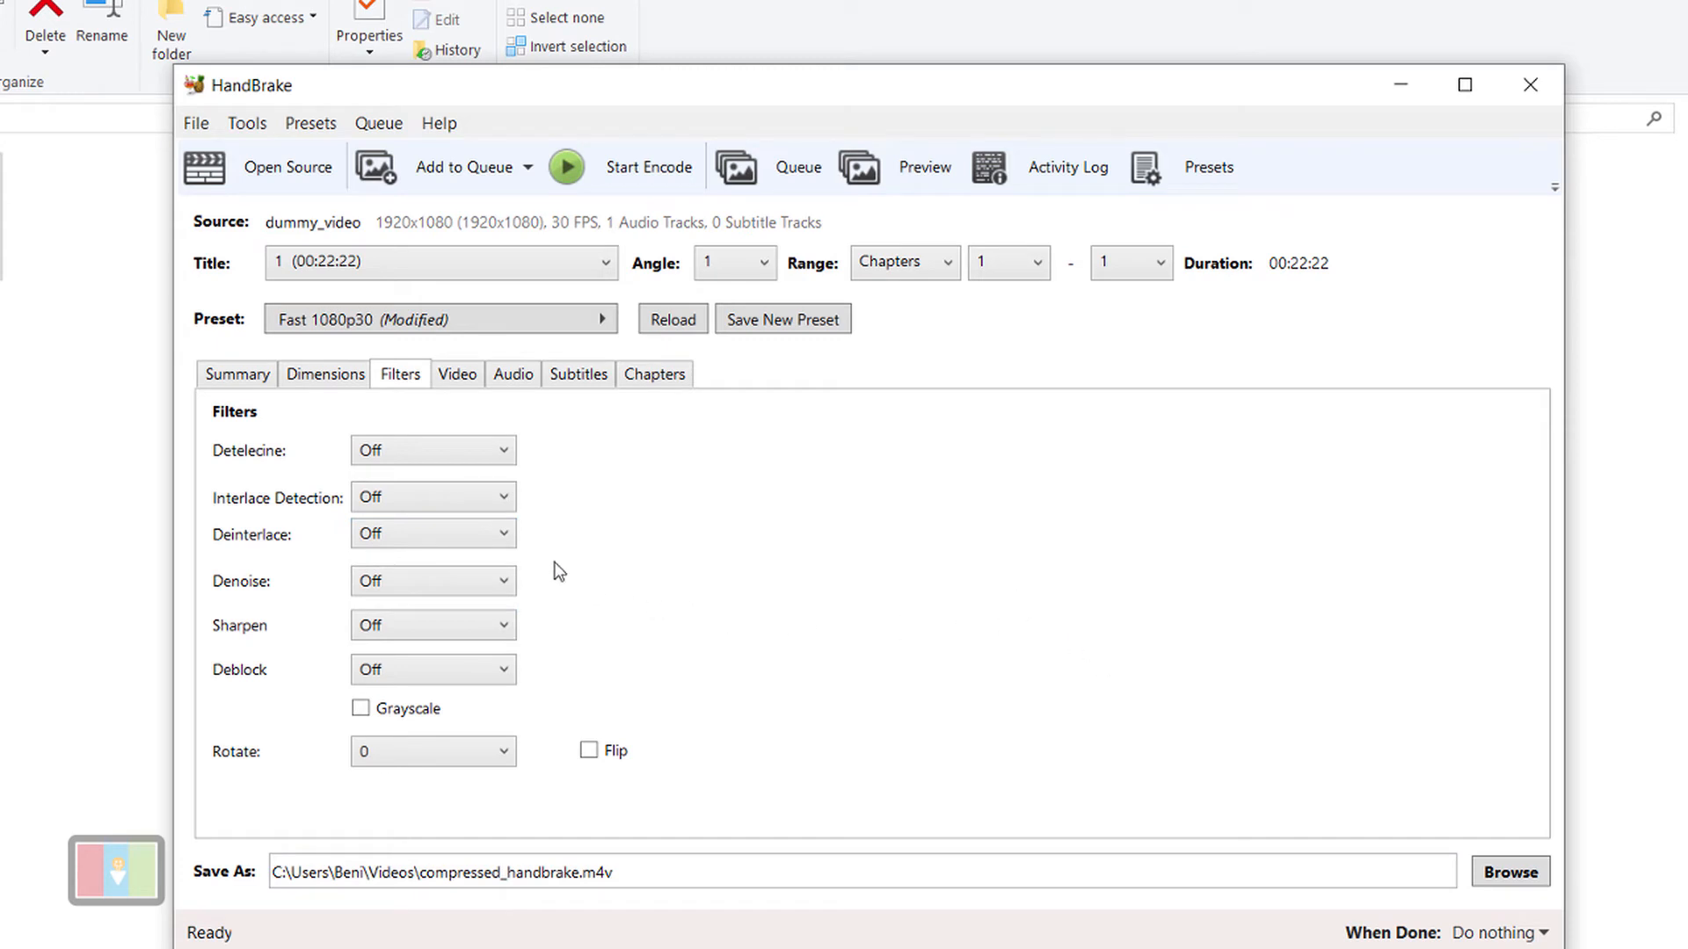
Configure the video encoding with the H.264 (x264) codec, the Same as source framerate and the Fast encoder preset.
click(454, 381)
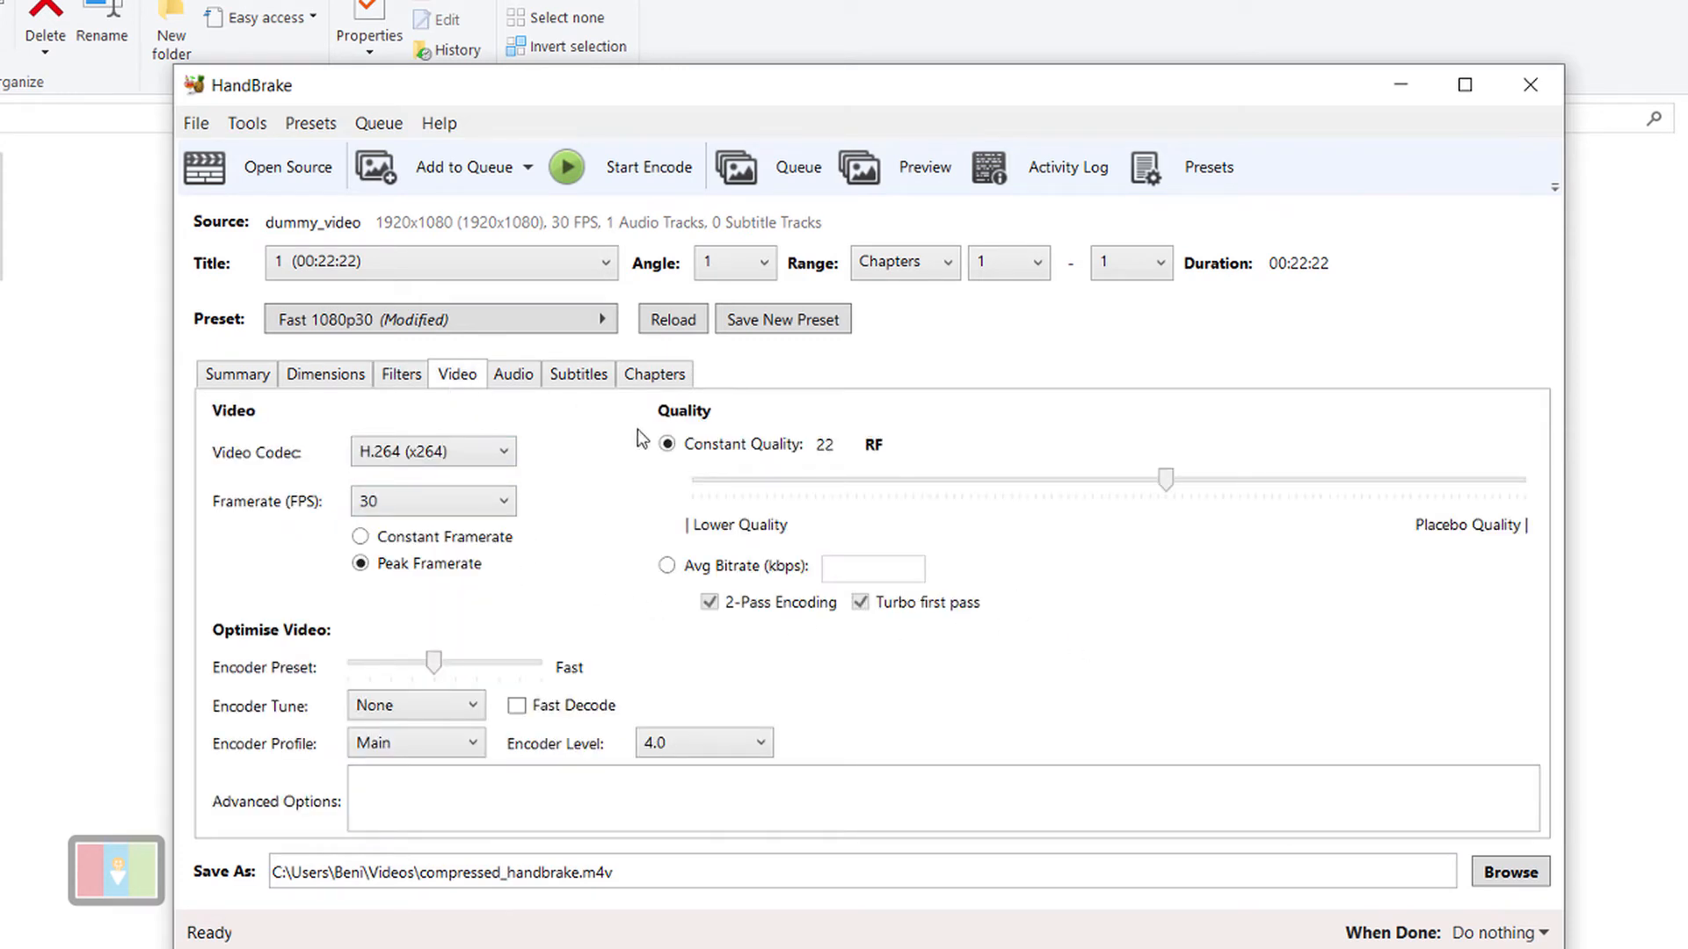
click(437, 457)
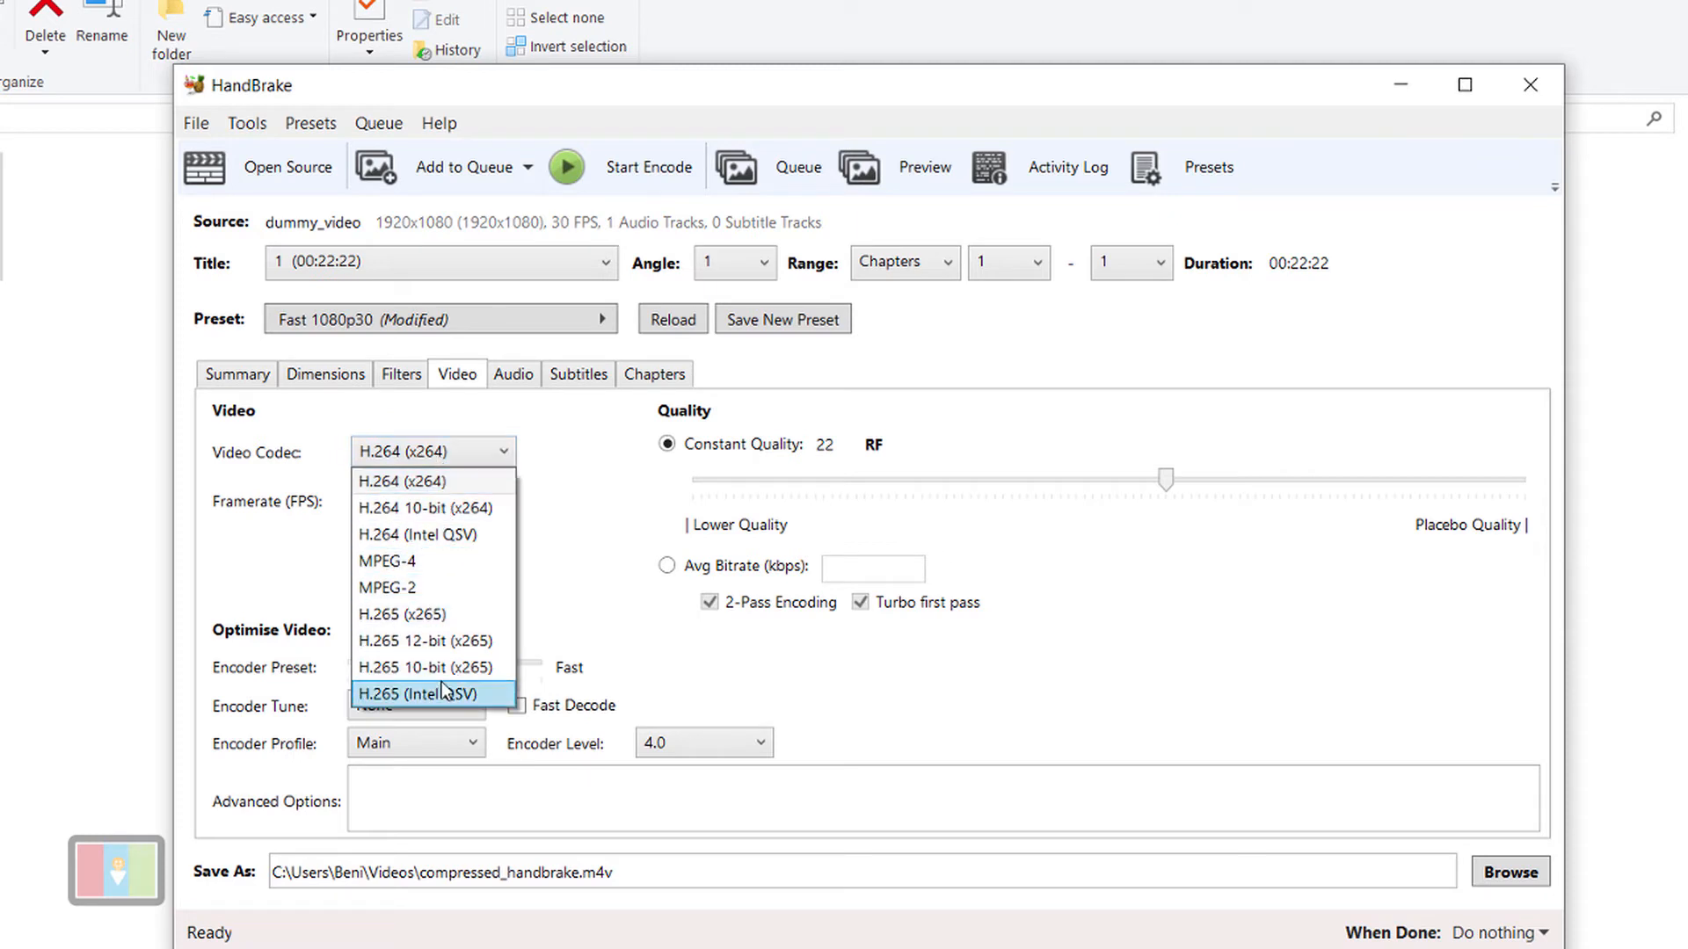
click(473, 487)
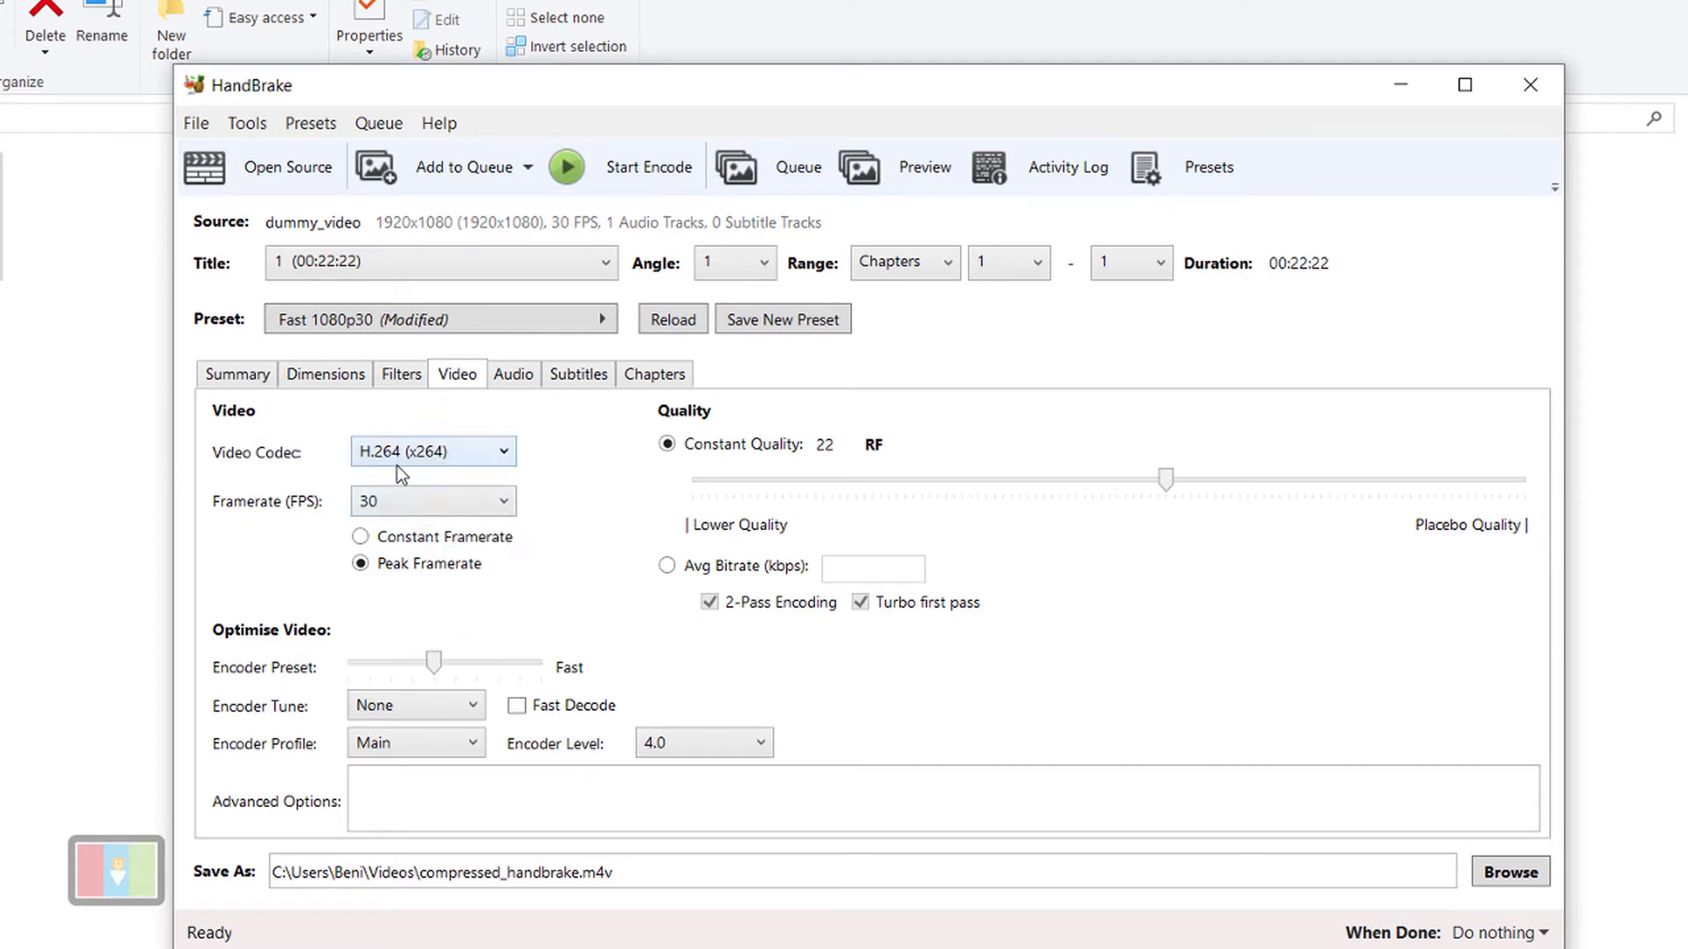
click(475, 515)
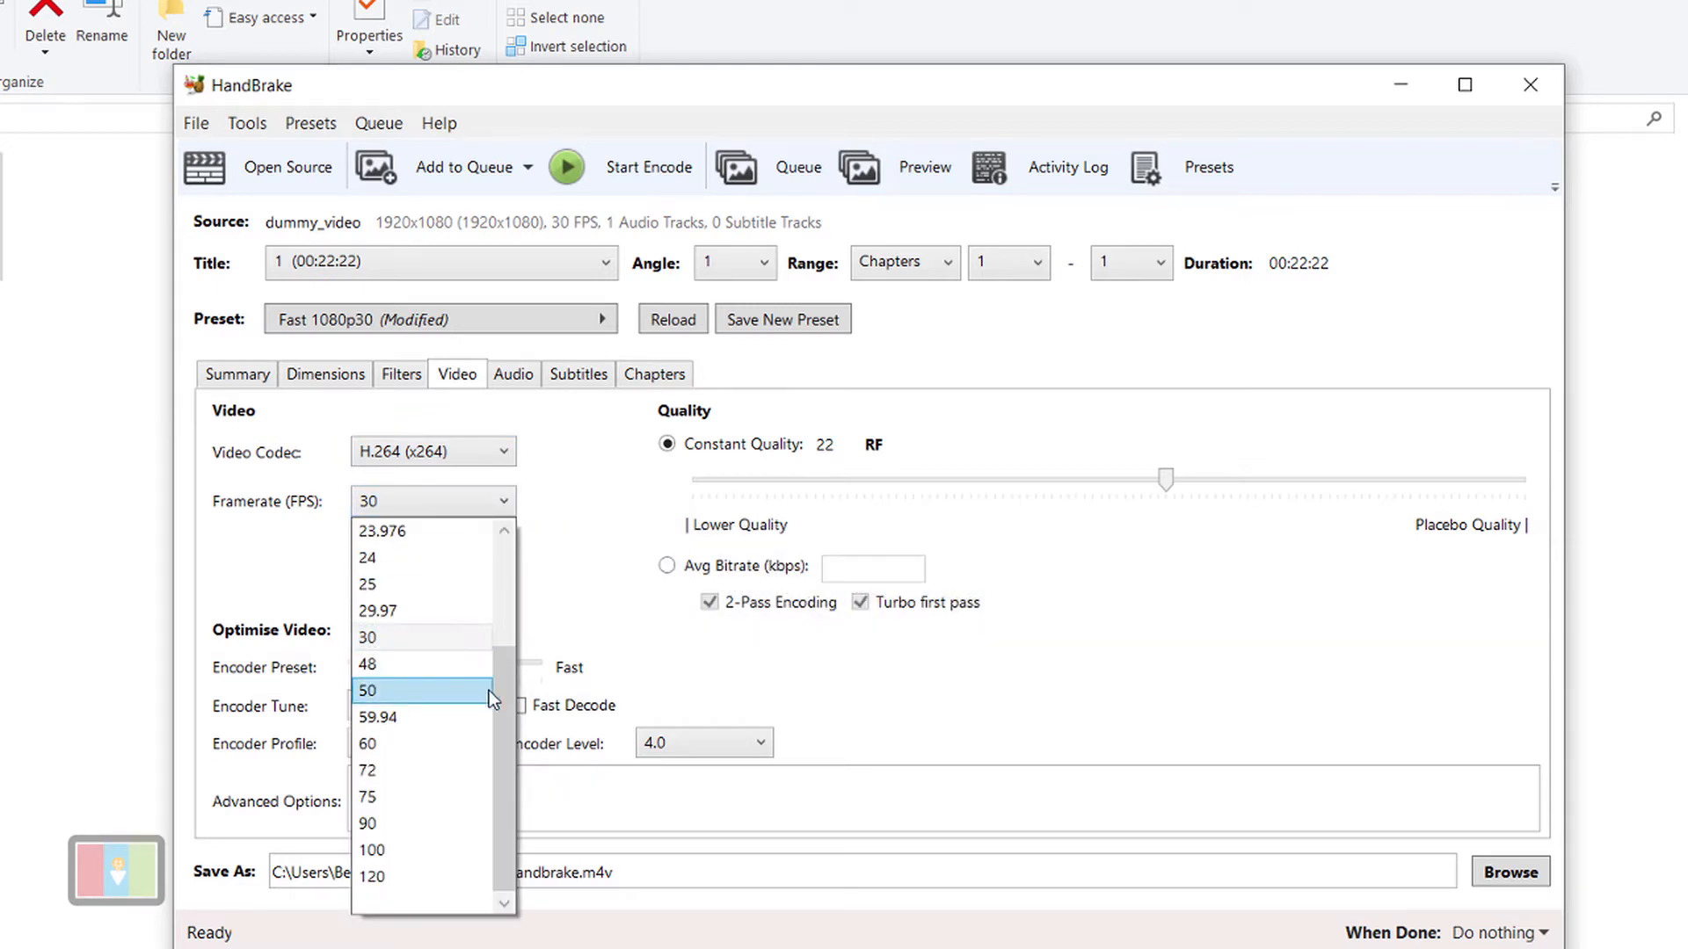
drag(503, 684, 525, 582)
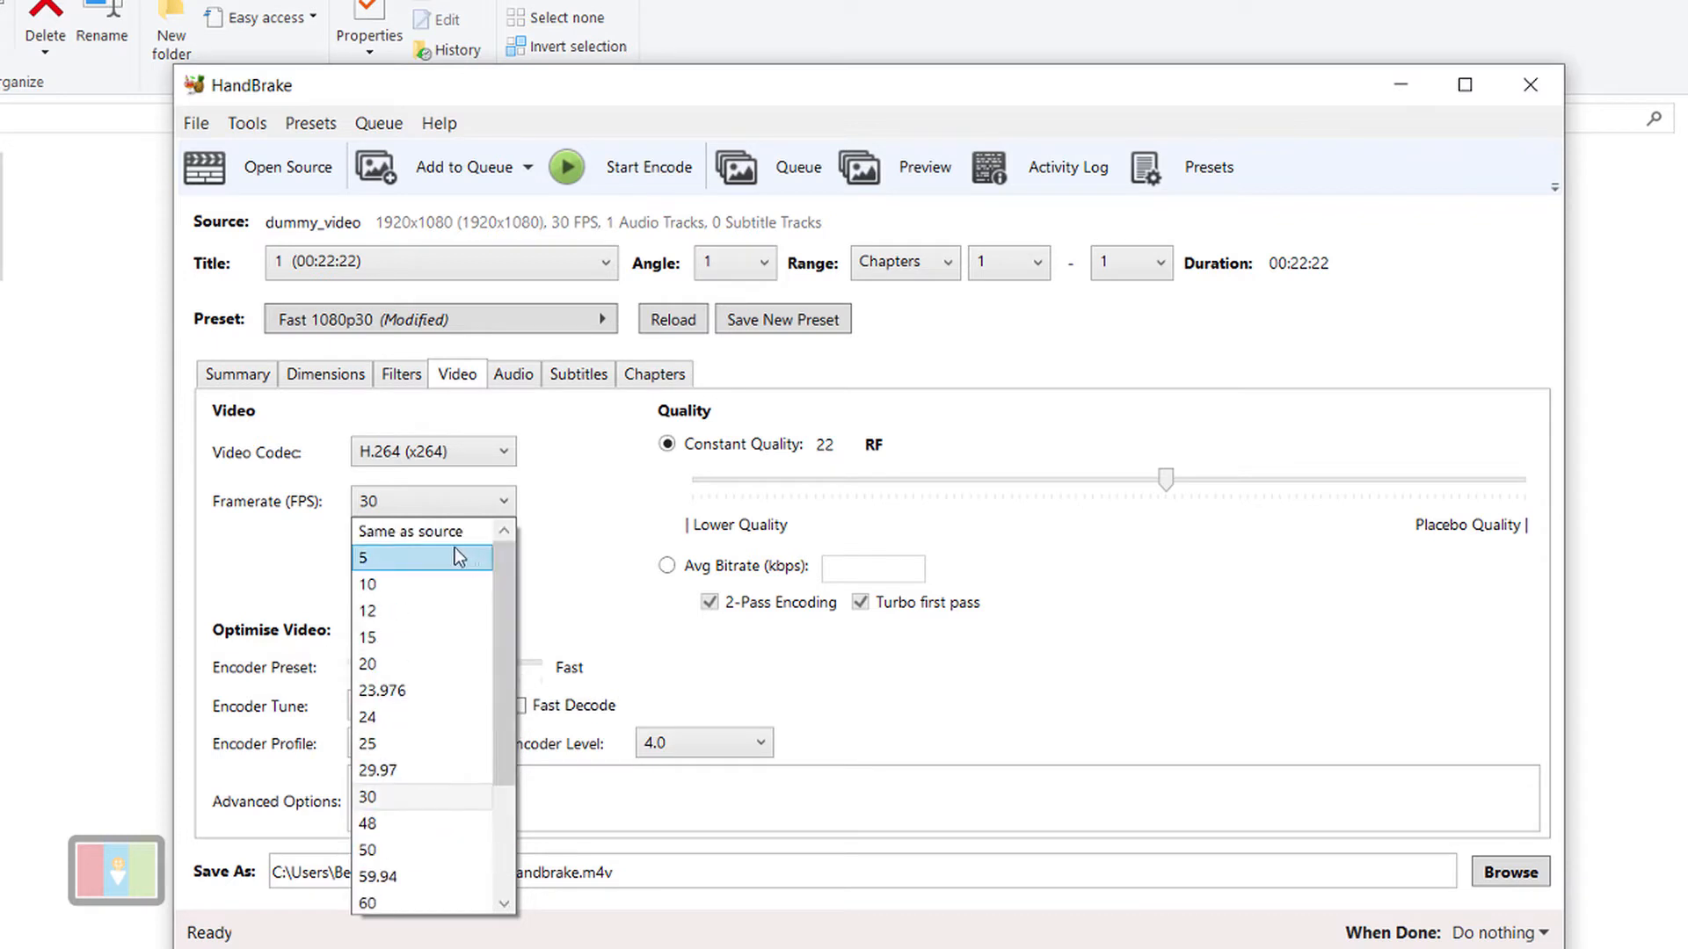
click(422, 531)
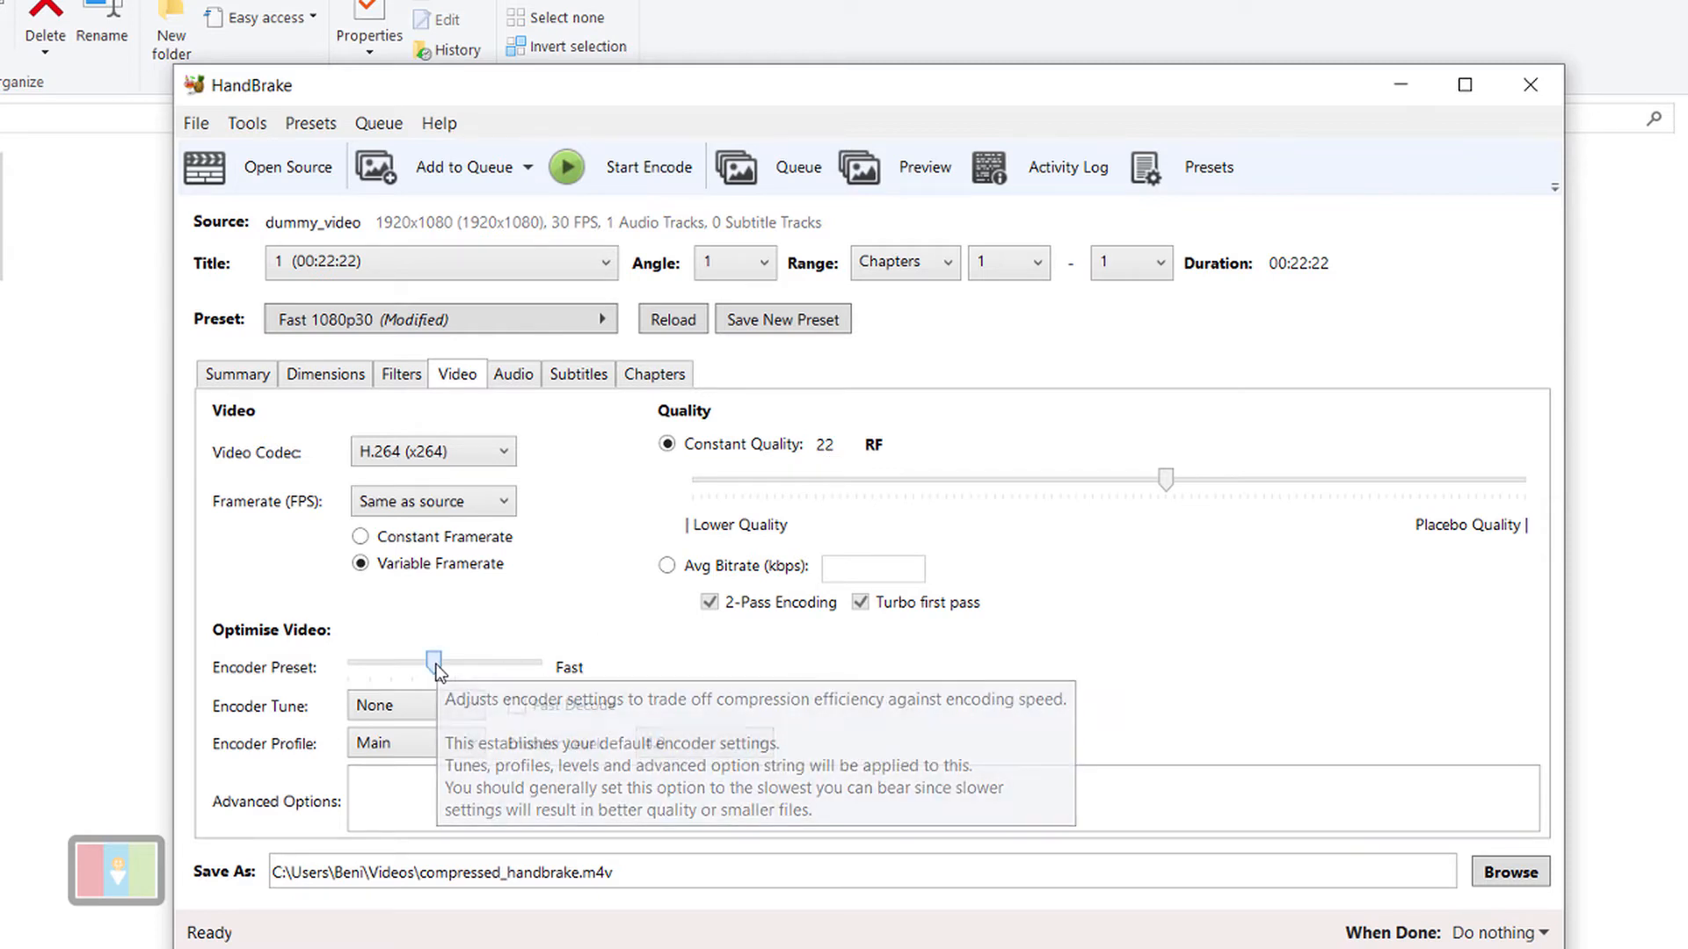
click(458, 663)
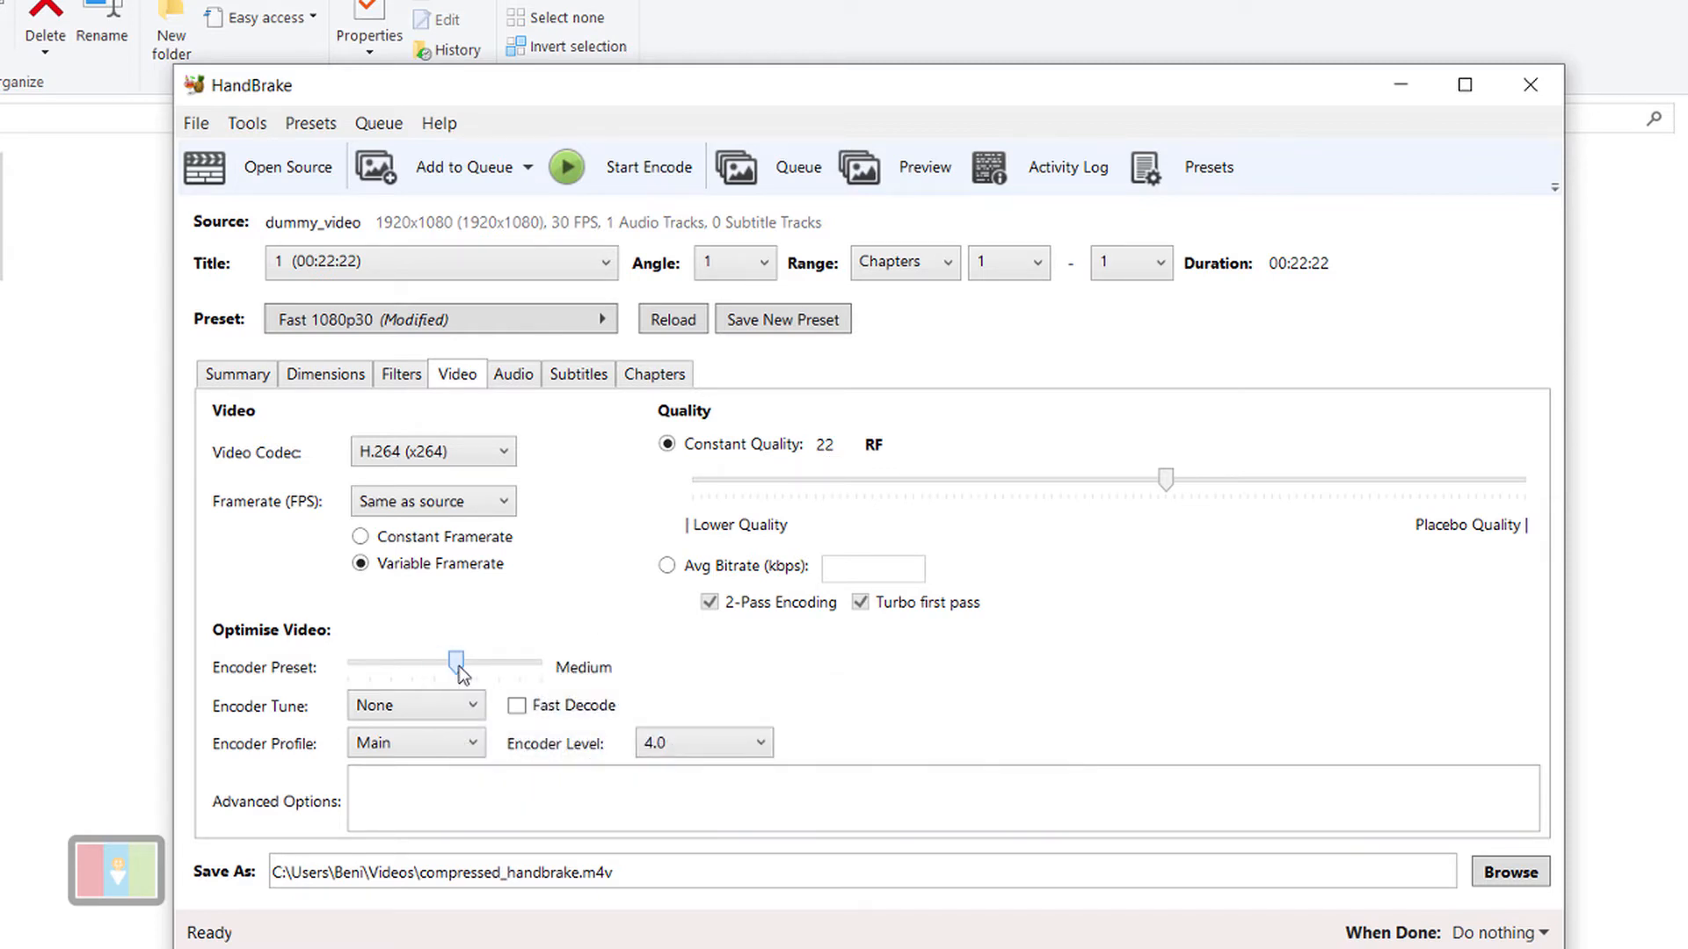
mouse_move(459, 667)
mouse_down()
mouse_move(483, 667)
mouse_move(442, 670)
mouse_up()
Review the audio, subtitle, chapter and summary settings and start encoding the video.
click(530, 381)
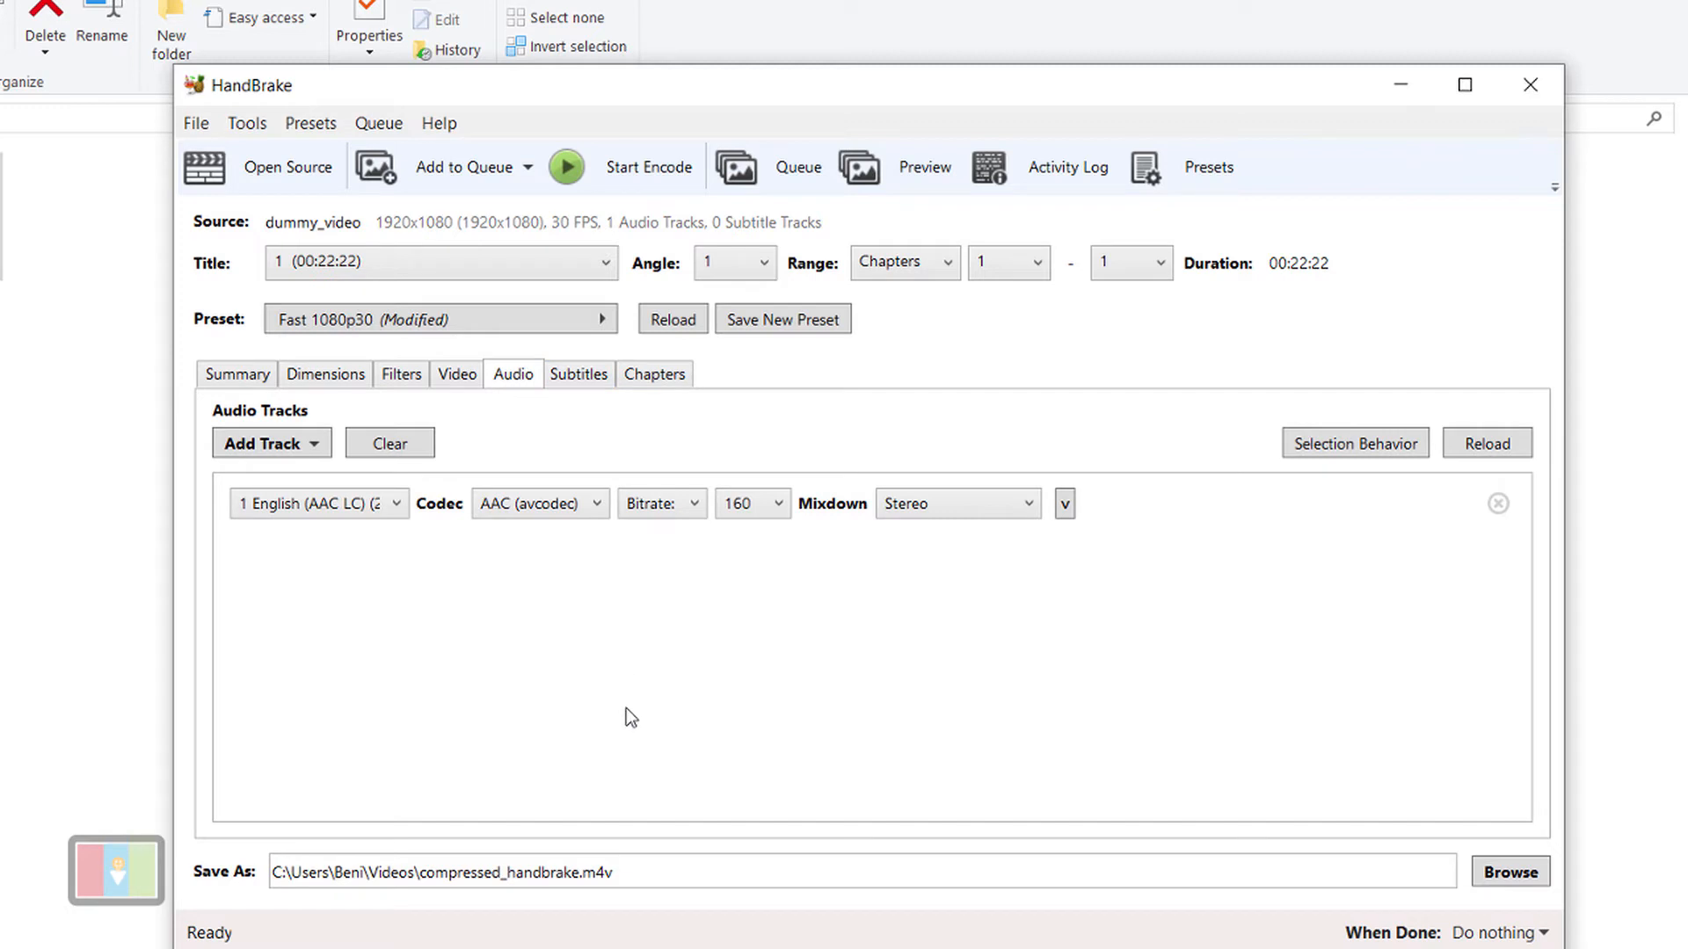
click(578, 385)
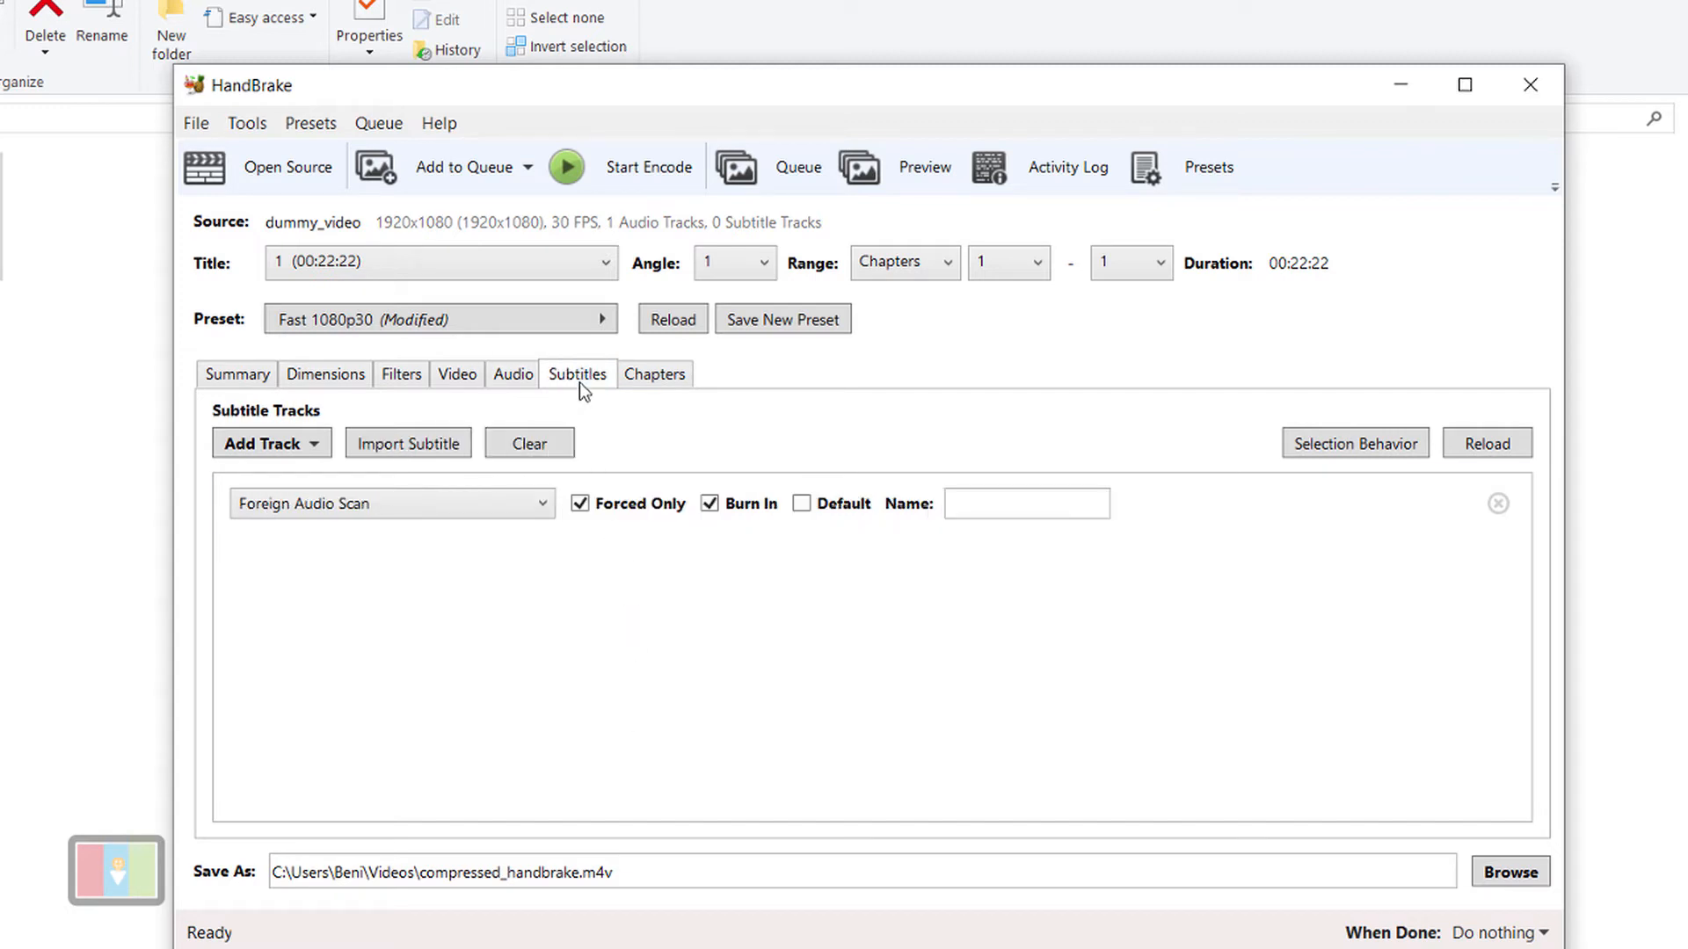
click(635, 382)
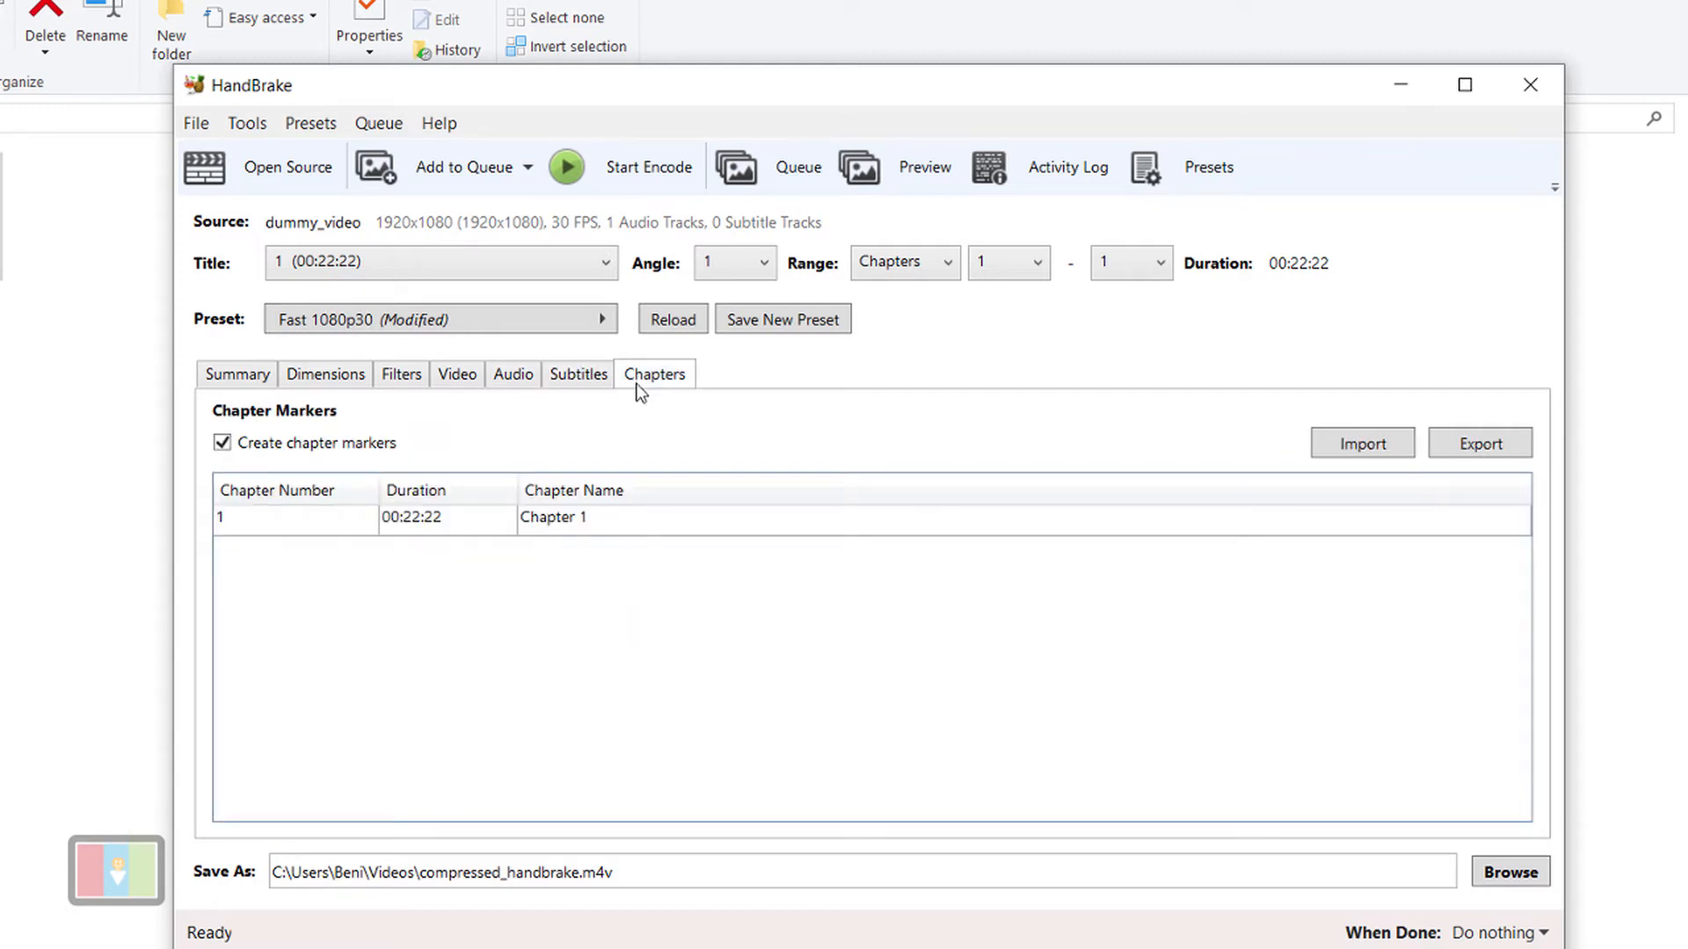
click(243, 387)
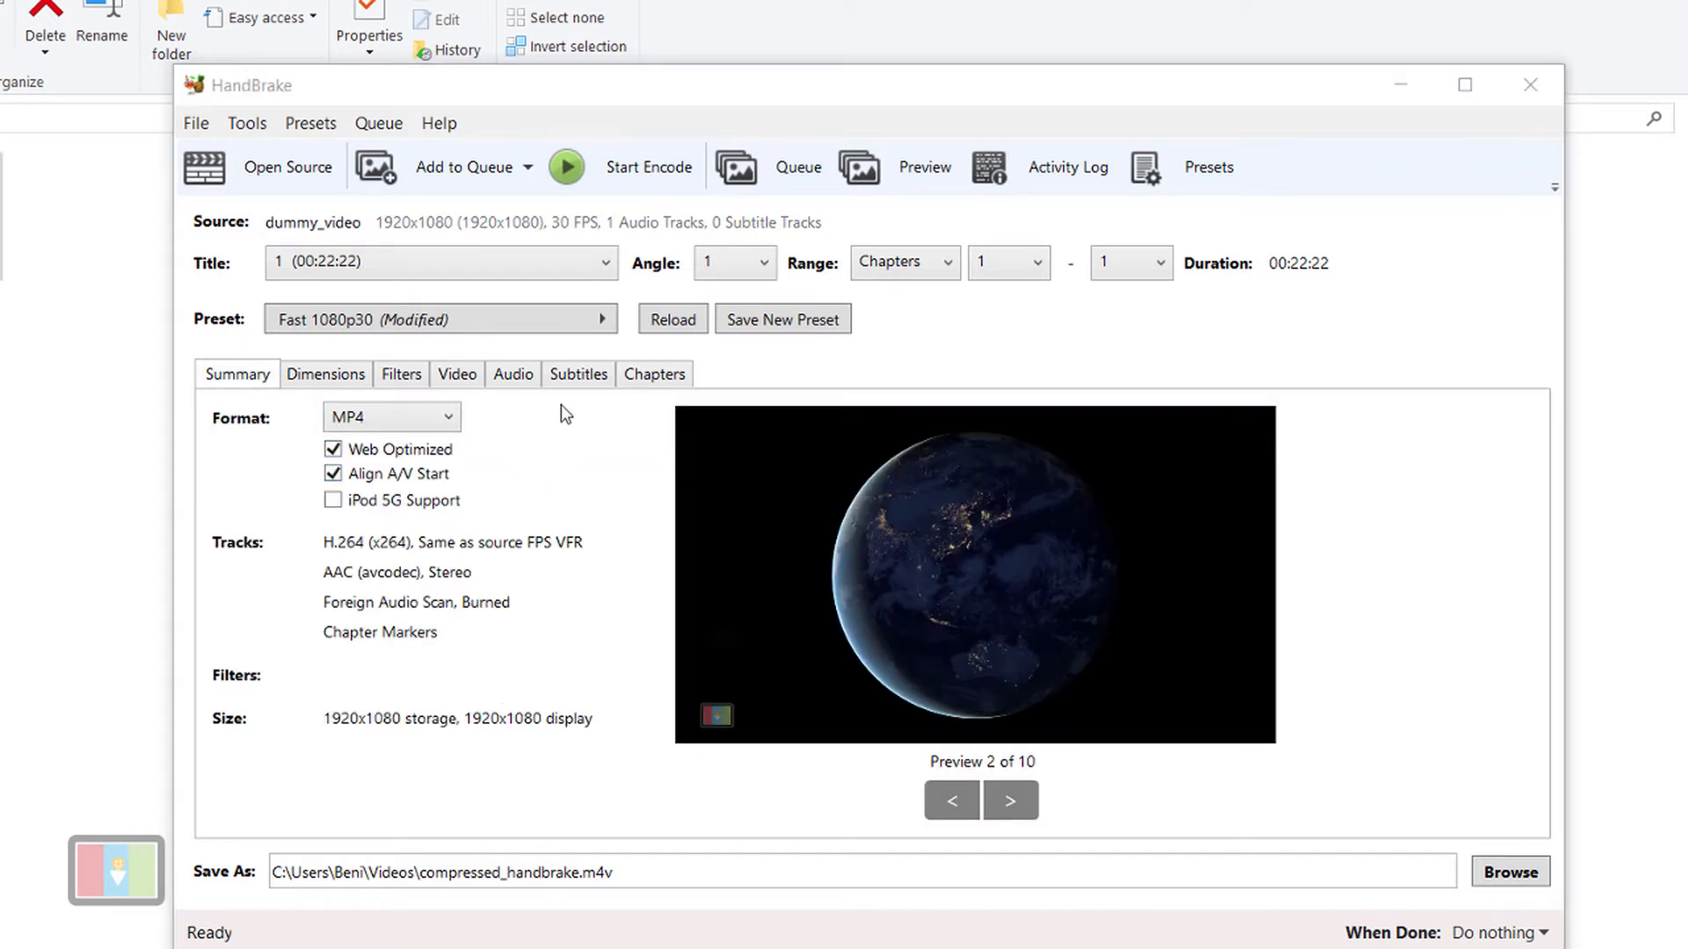
click(630, 175)
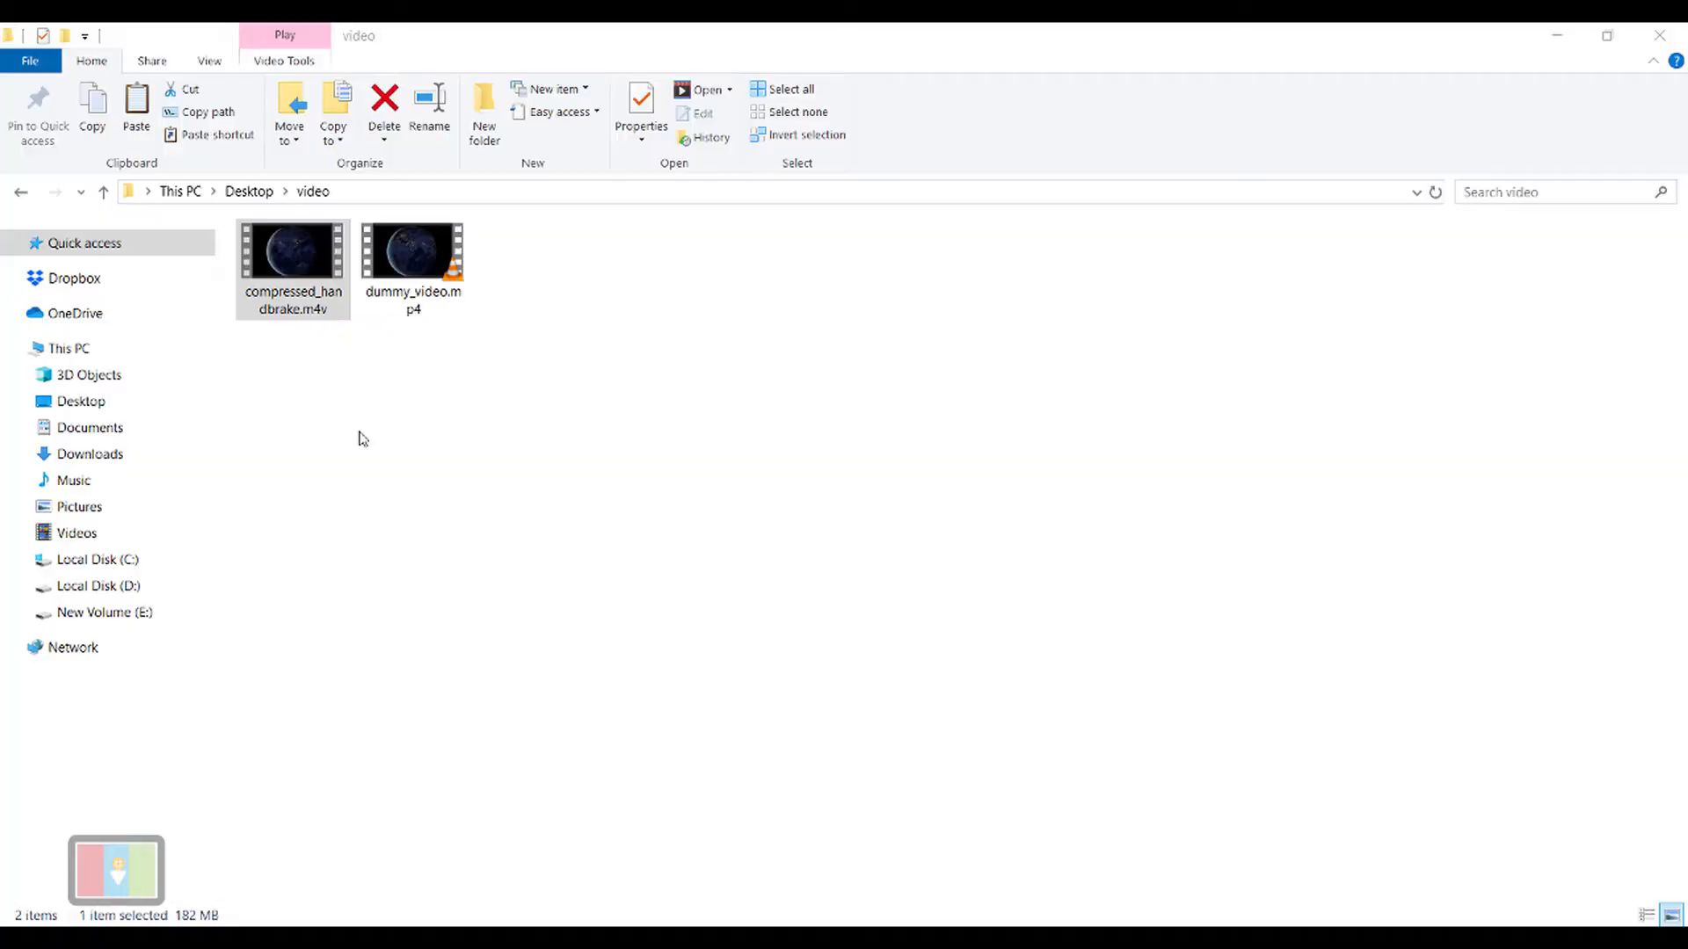
Play compressed_handbrake.m4v in VLC media player and skip ahead to two further points to check its picture quality.
click(321, 351)
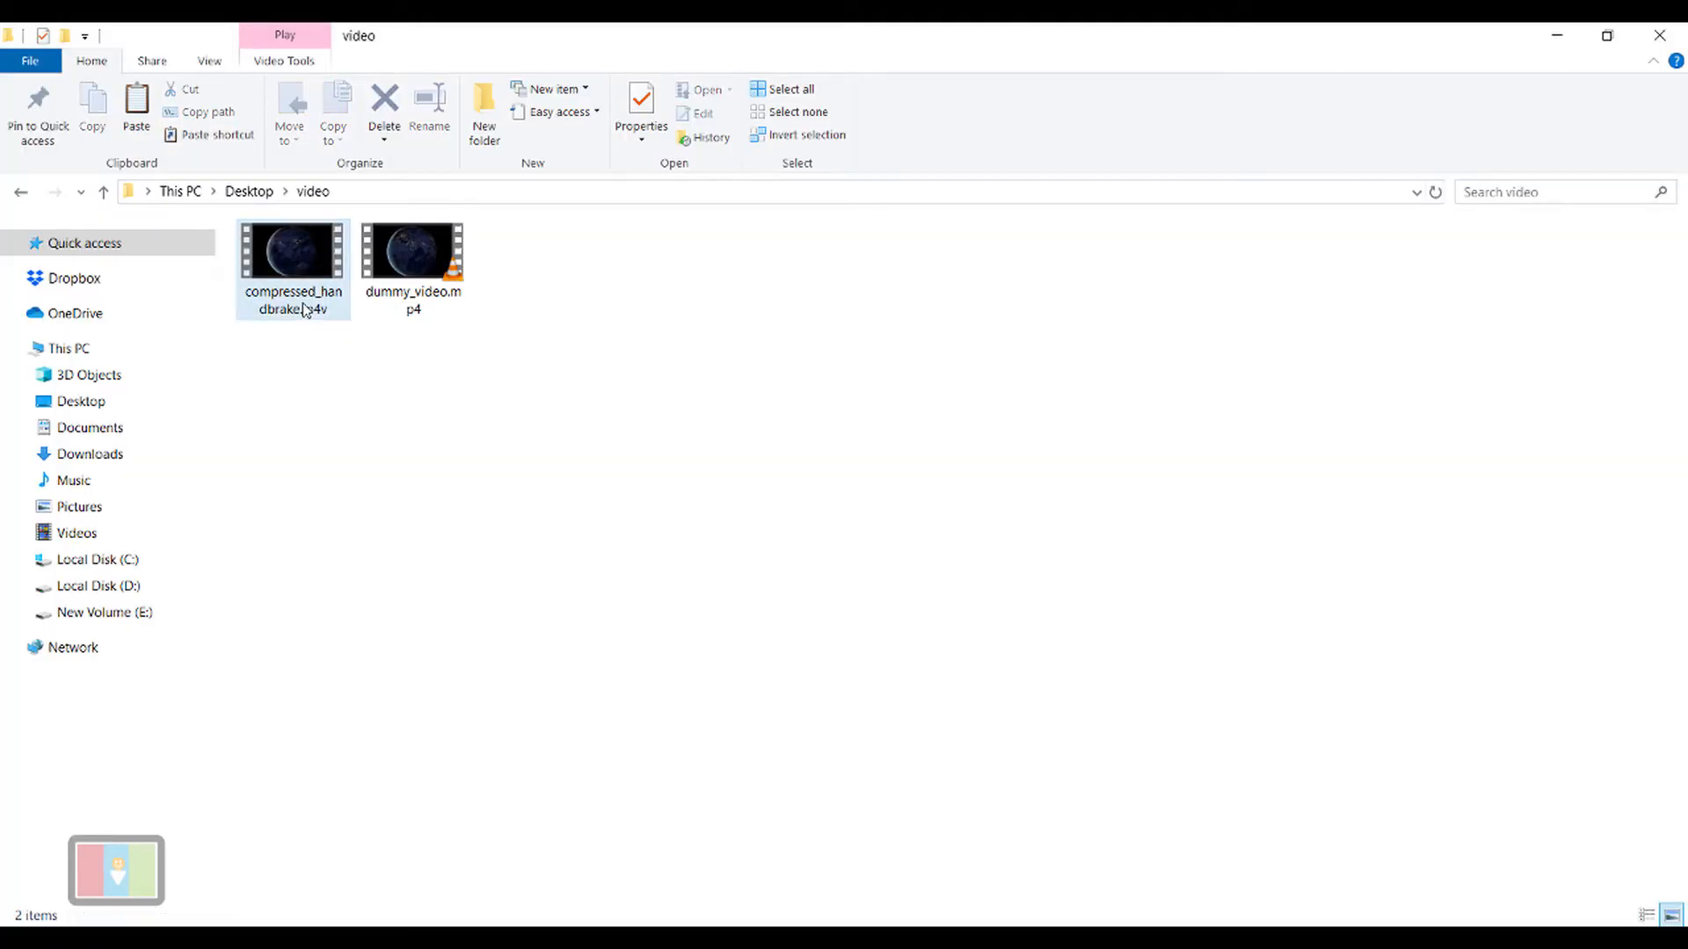
right_click(276, 316)
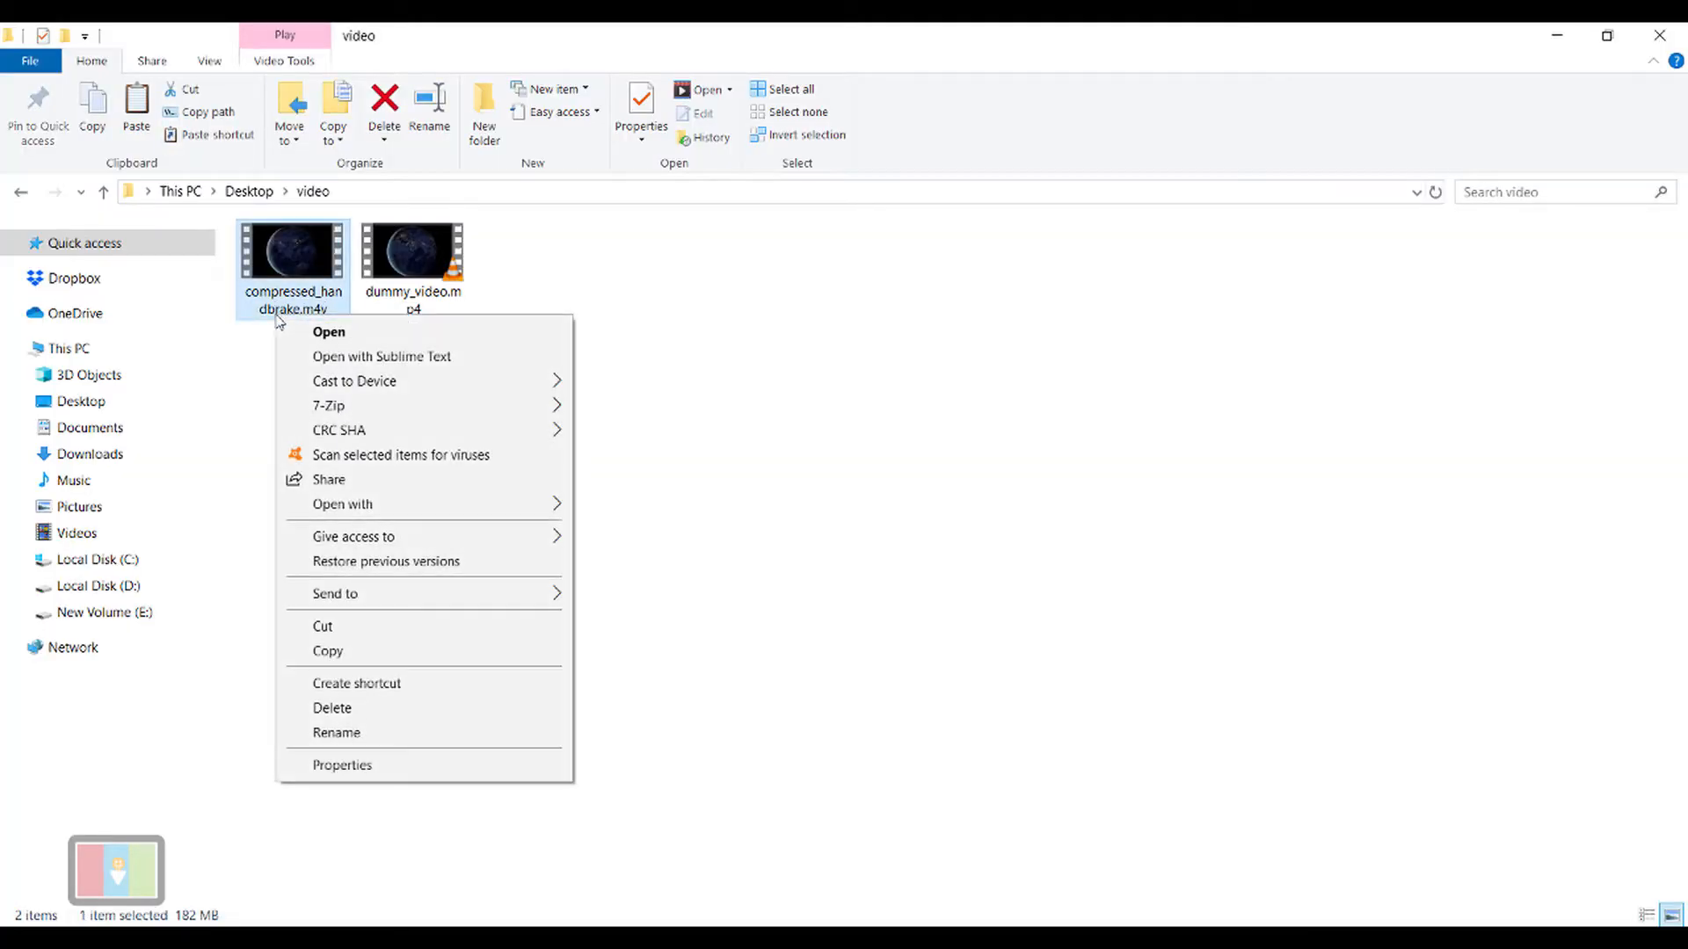
mouse_move(535, 508)
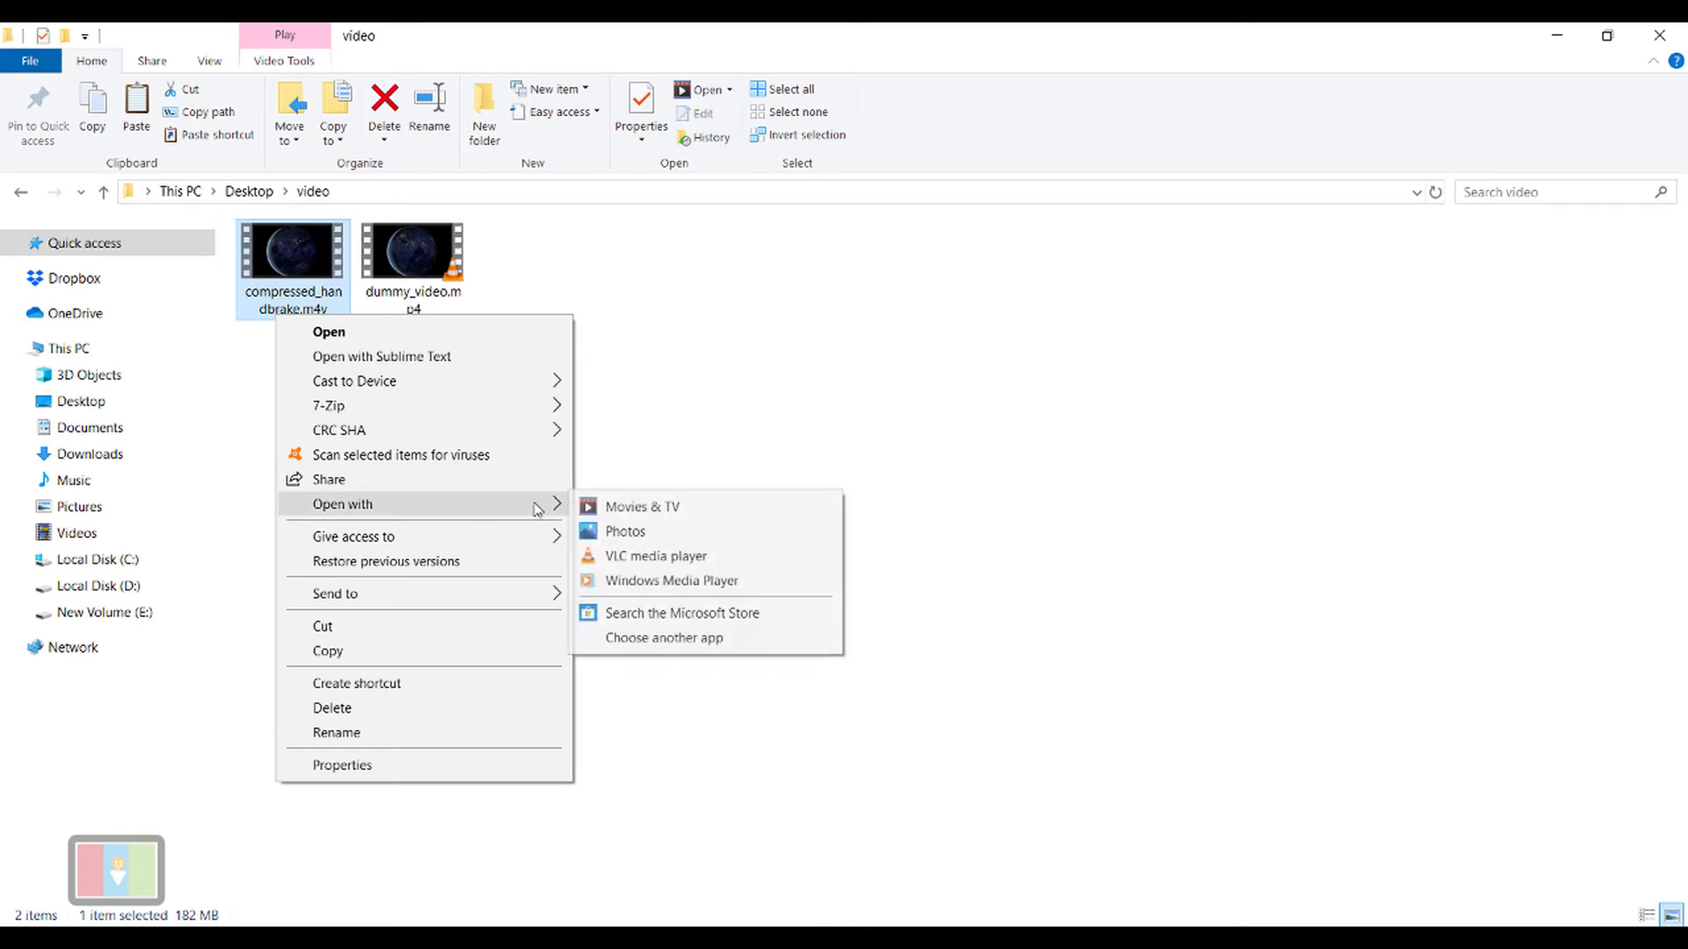
click(603, 557)
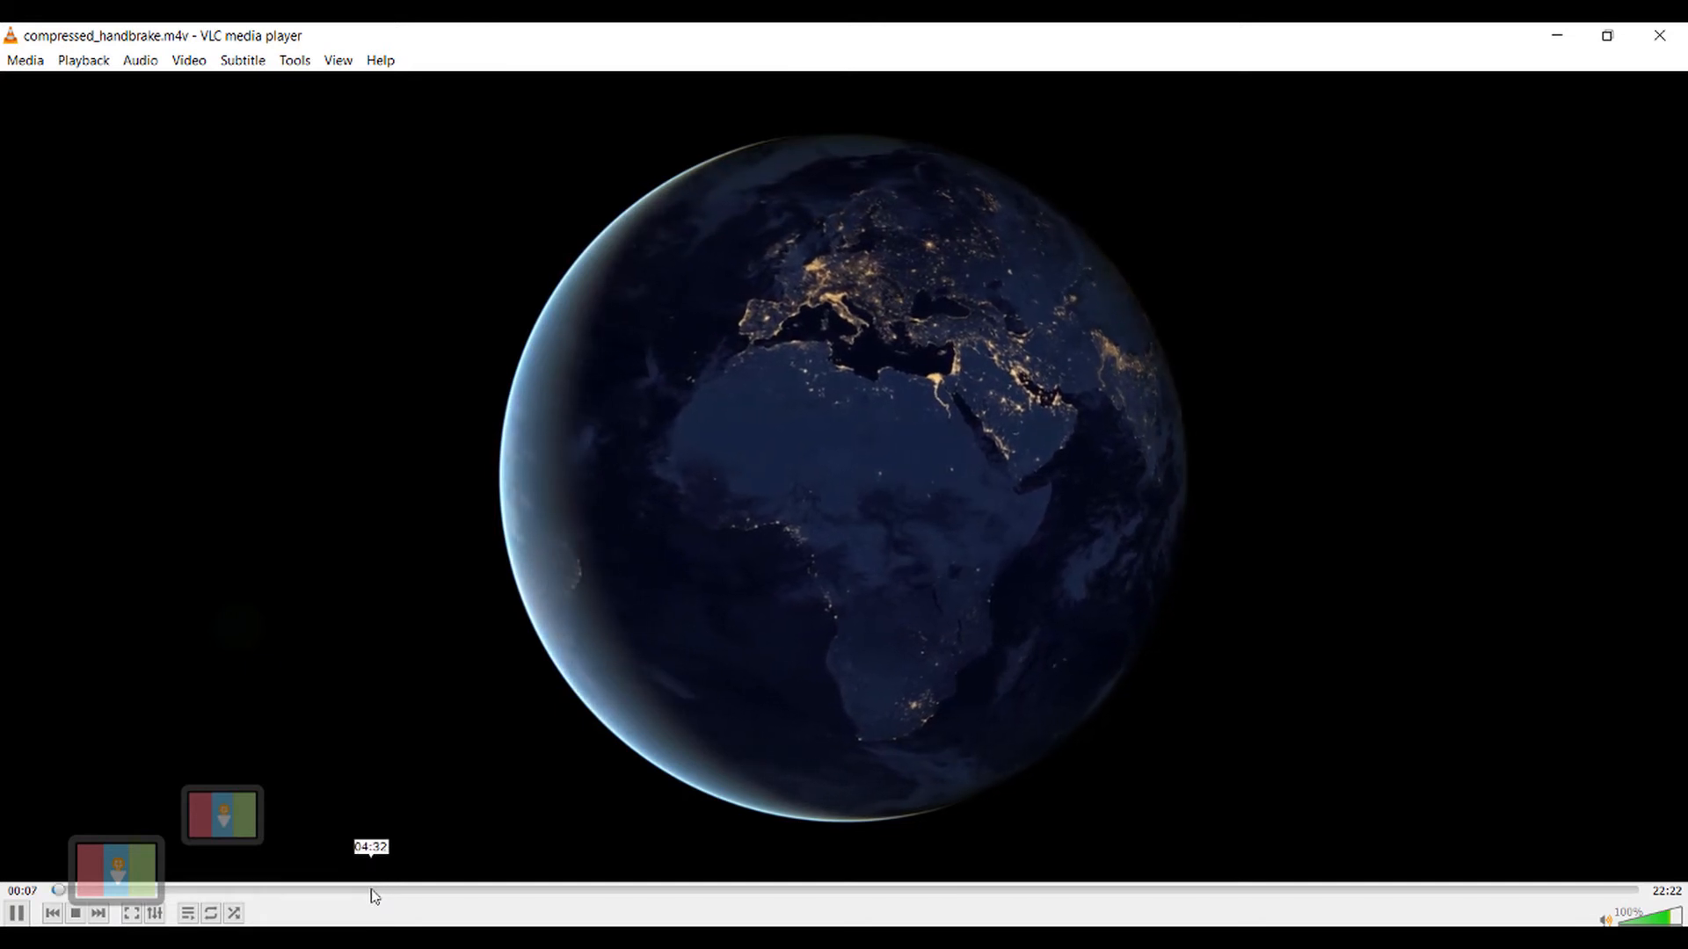
click(372, 890)
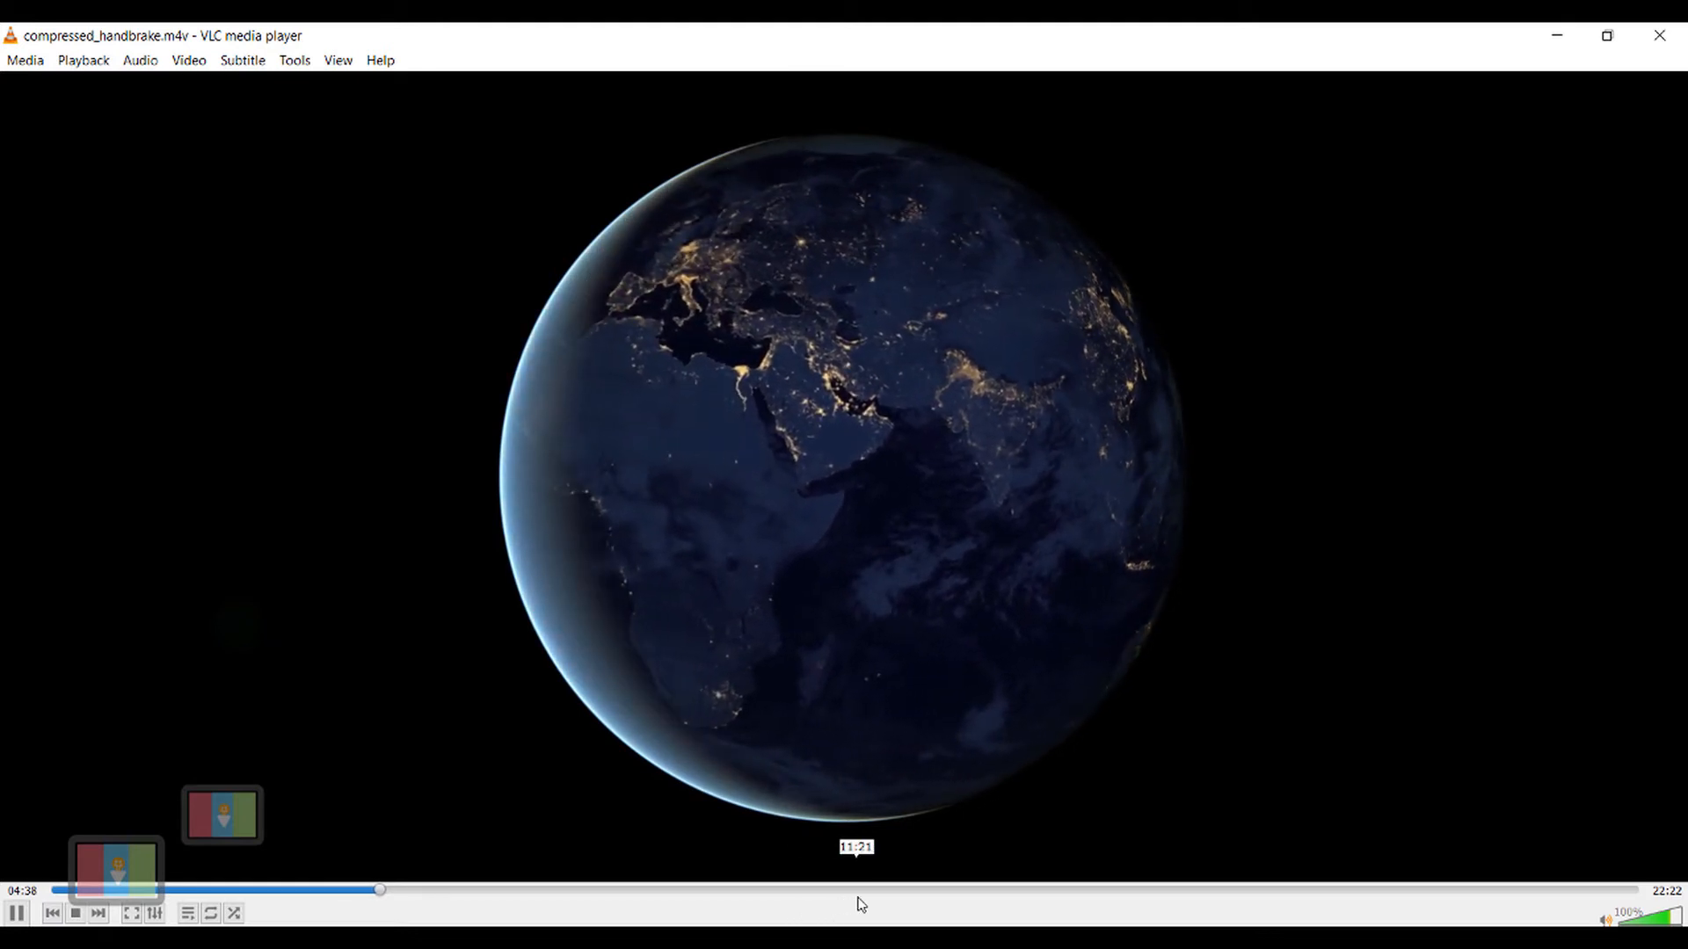
click(887, 891)
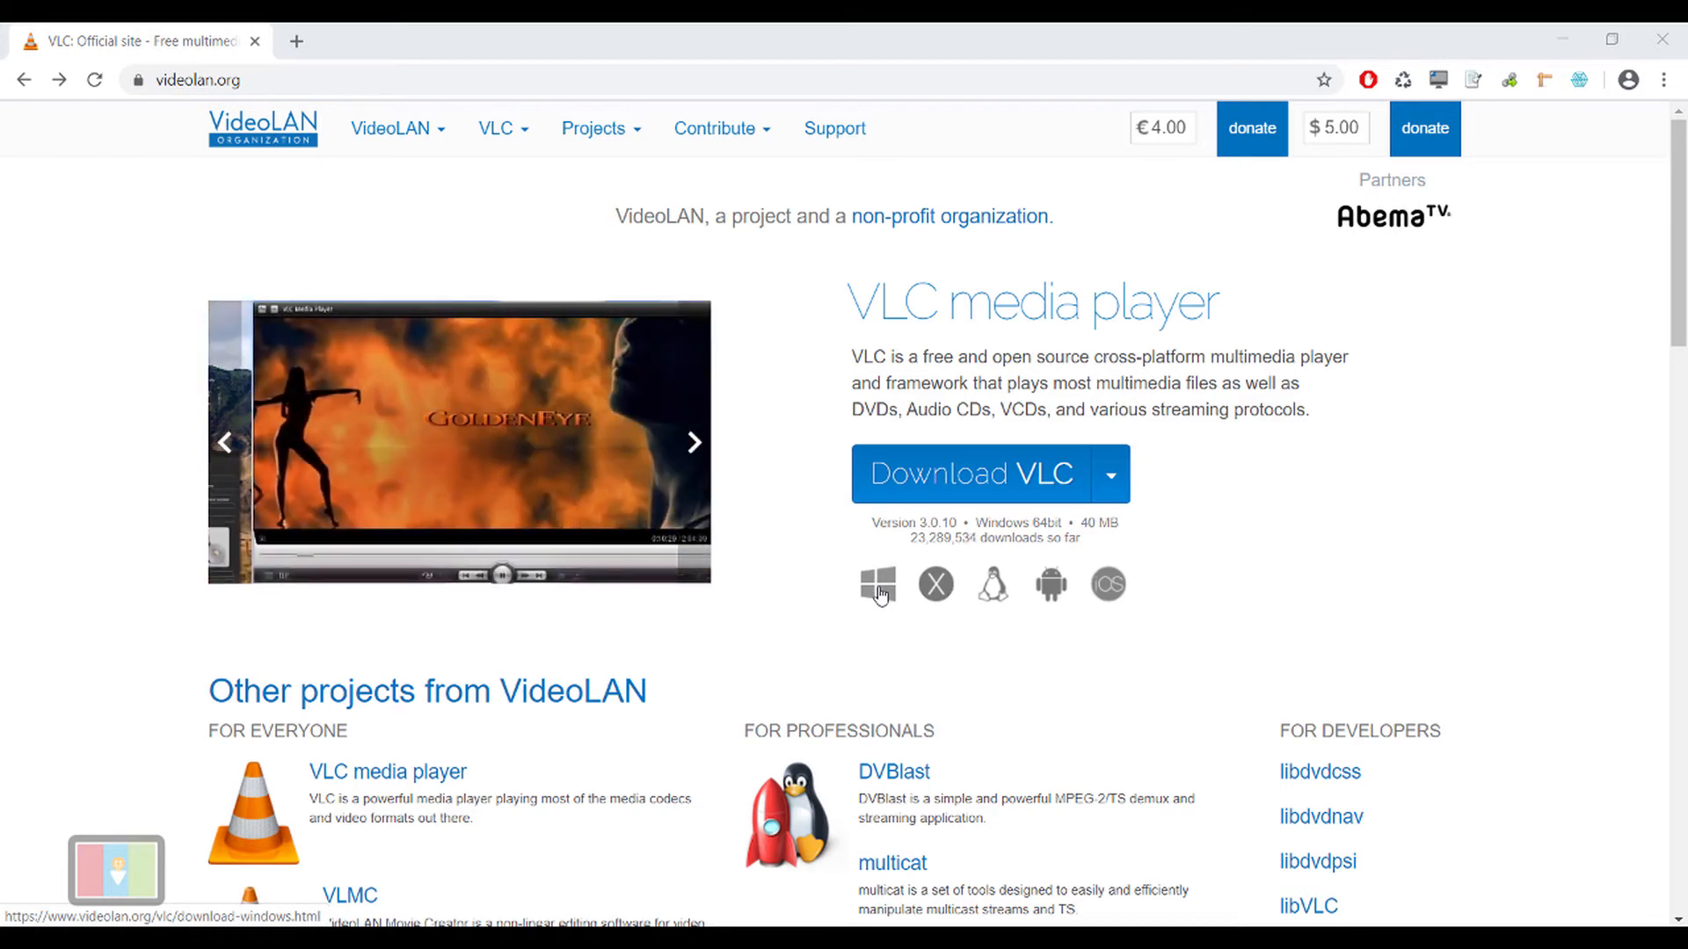
Download the Windows version of VLC media player from the VideoLAN site and launch its installer.
click(879, 593)
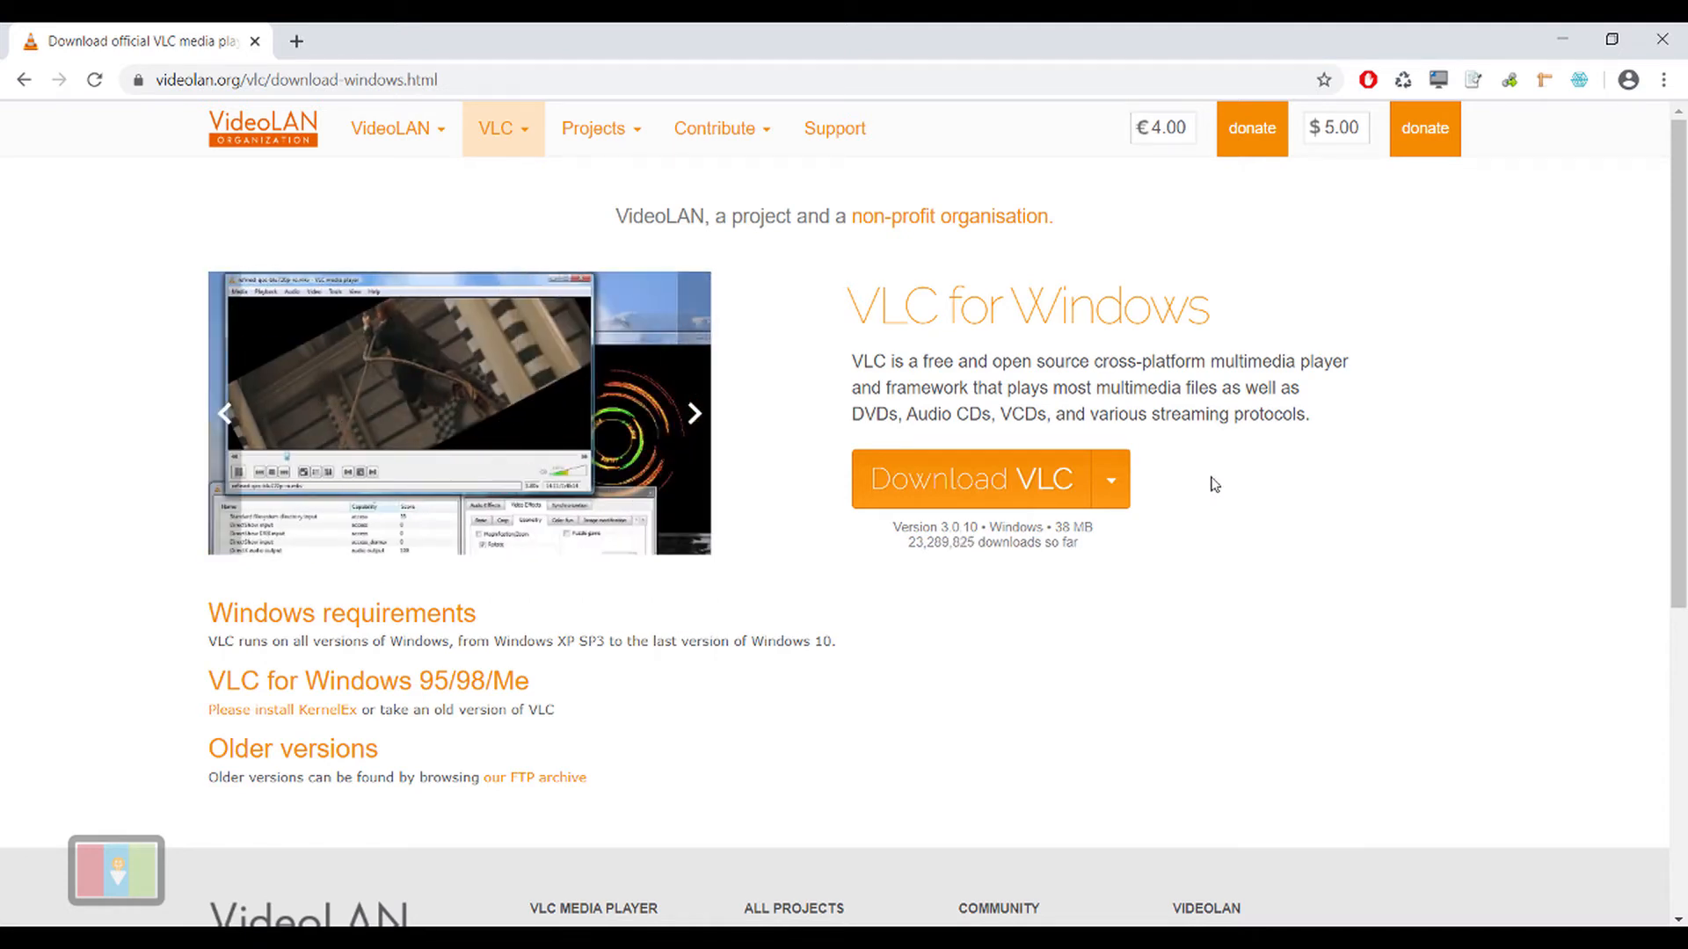
click(993, 497)
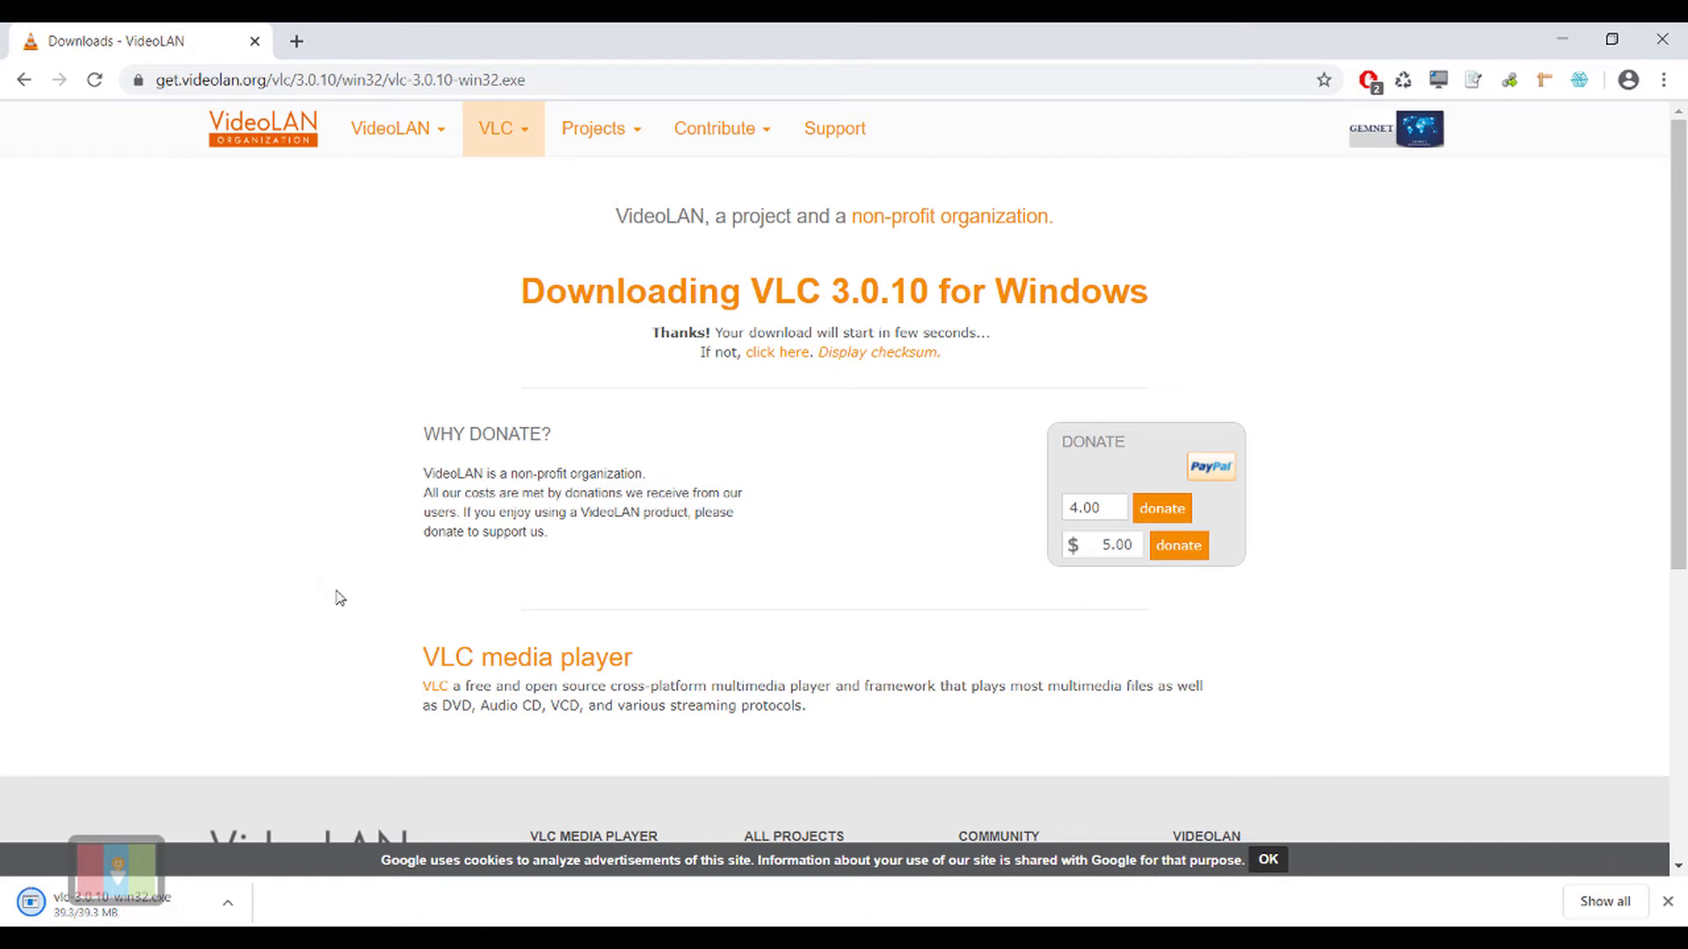
click(173, 897)
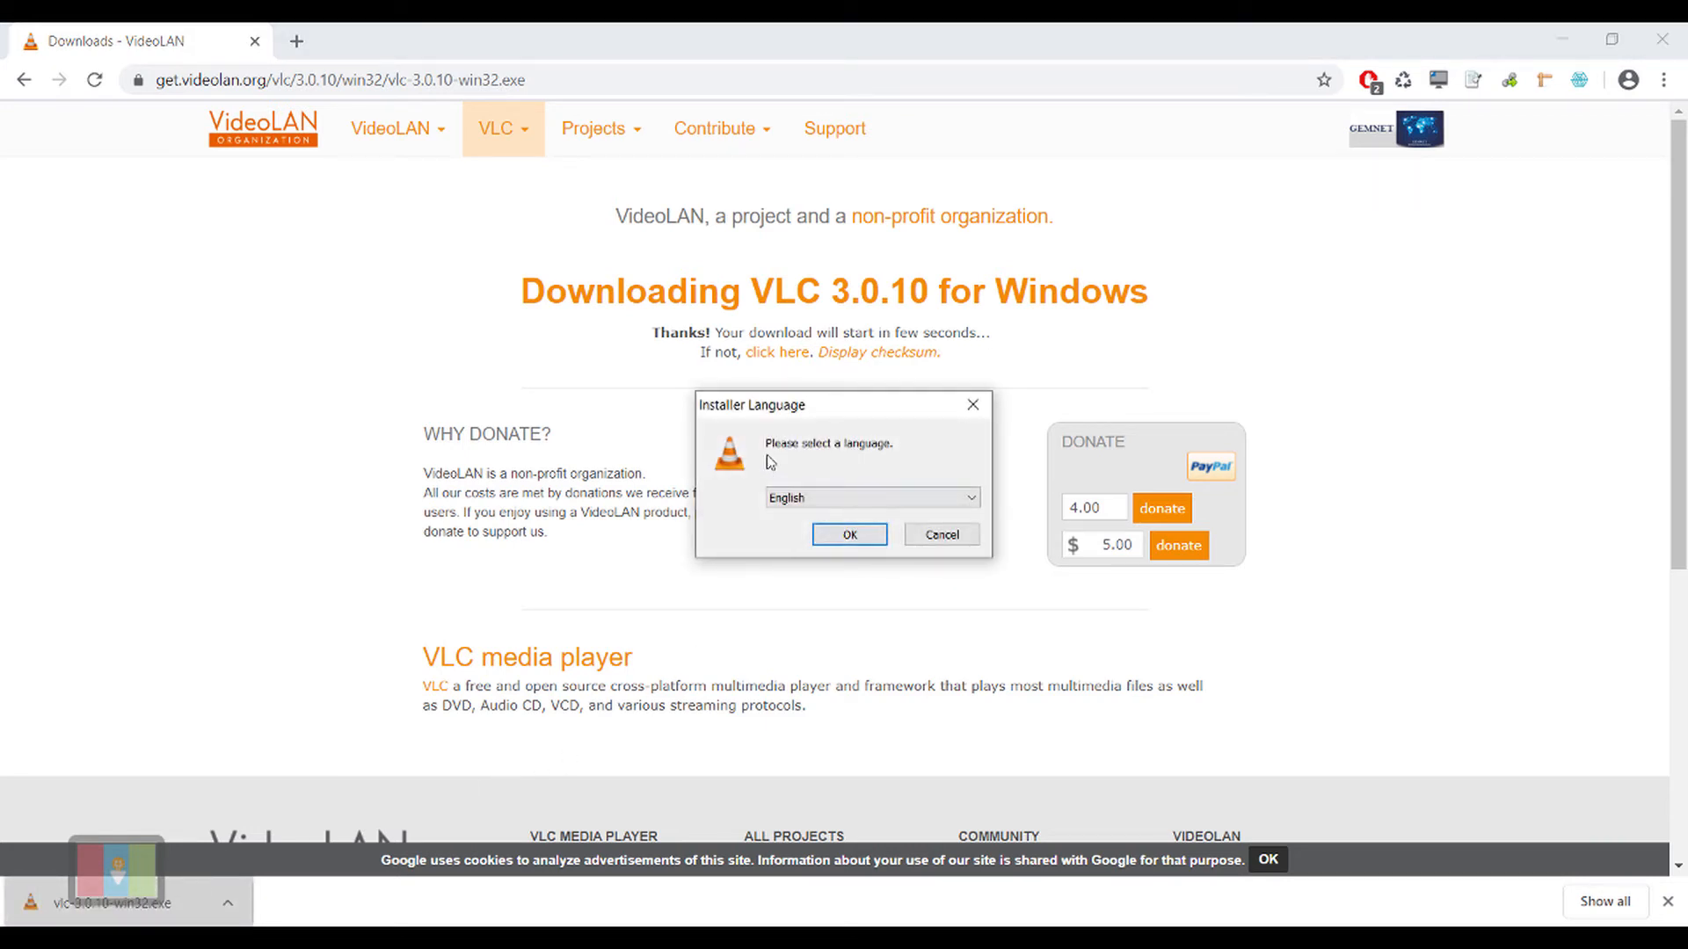
Install VLC media player in English with the default components and destination folder, and run it when setup finishes.
click(833, 542)
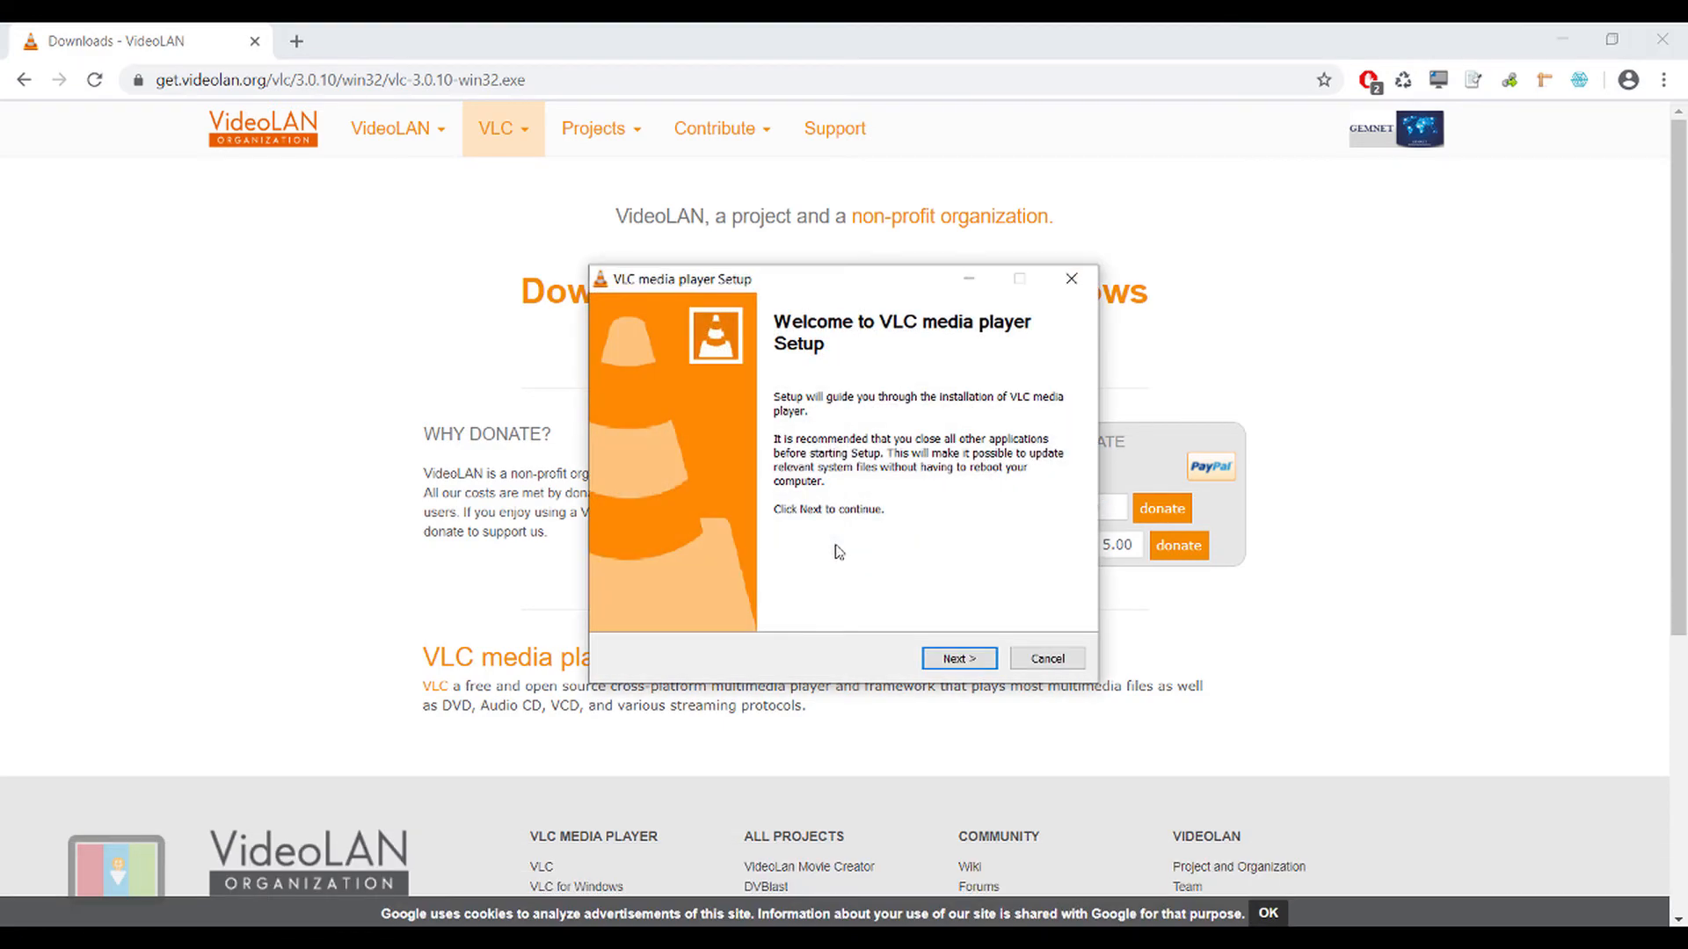
click(945, 665)
click(945, 666)
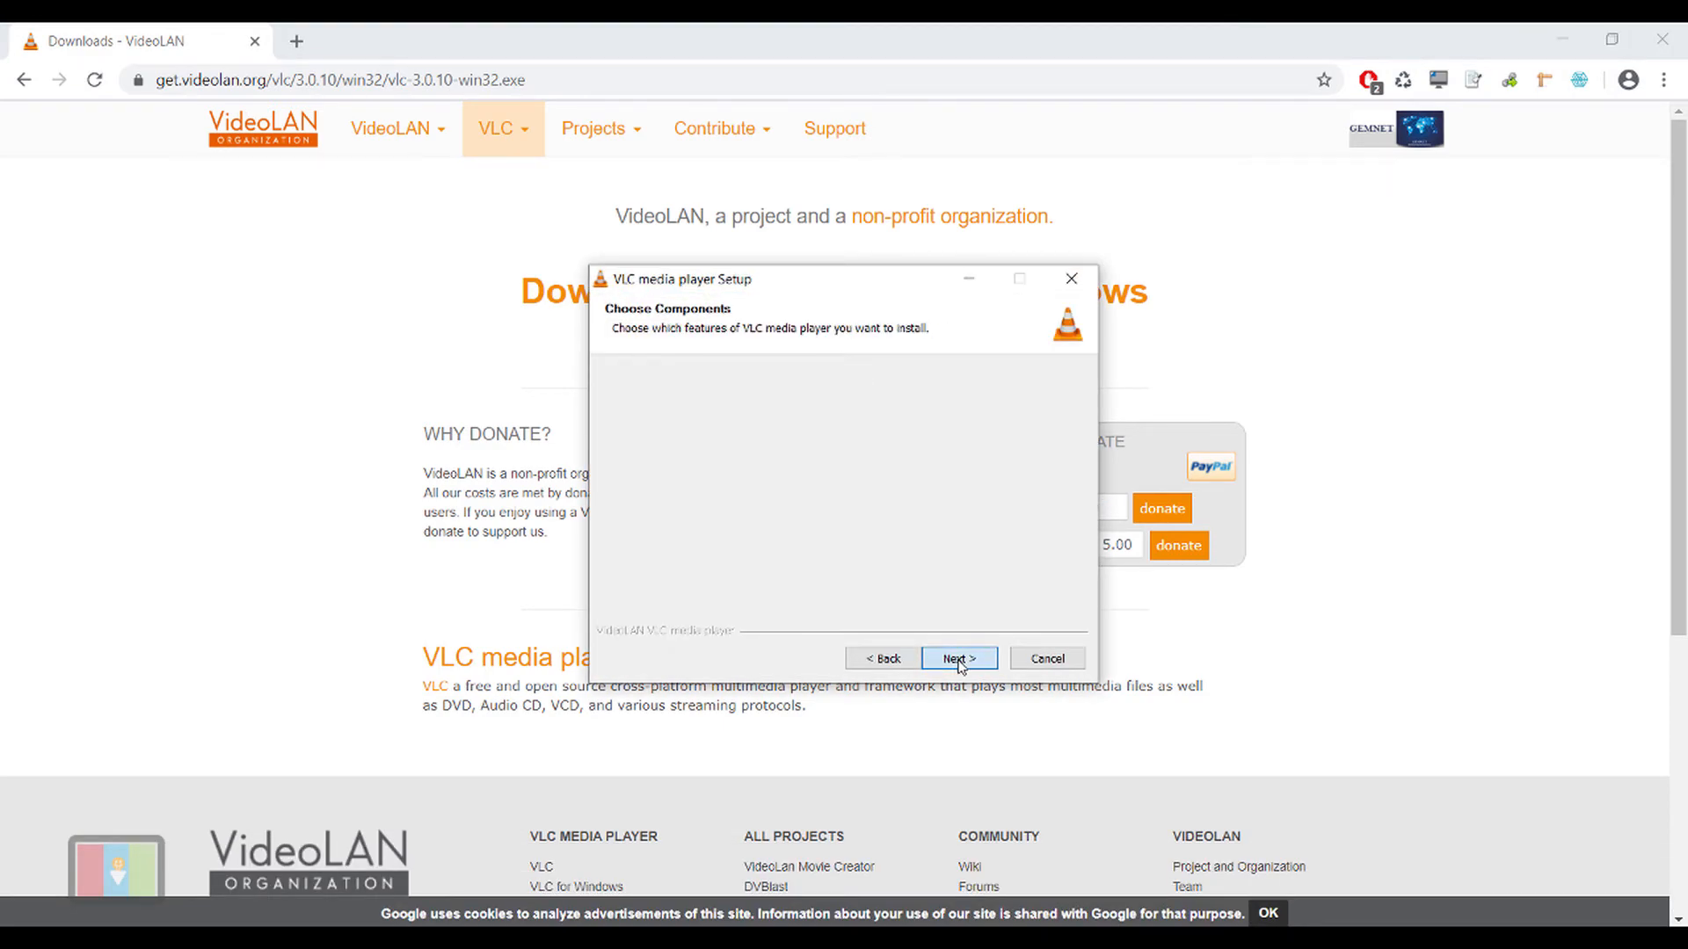
click(960, 662)
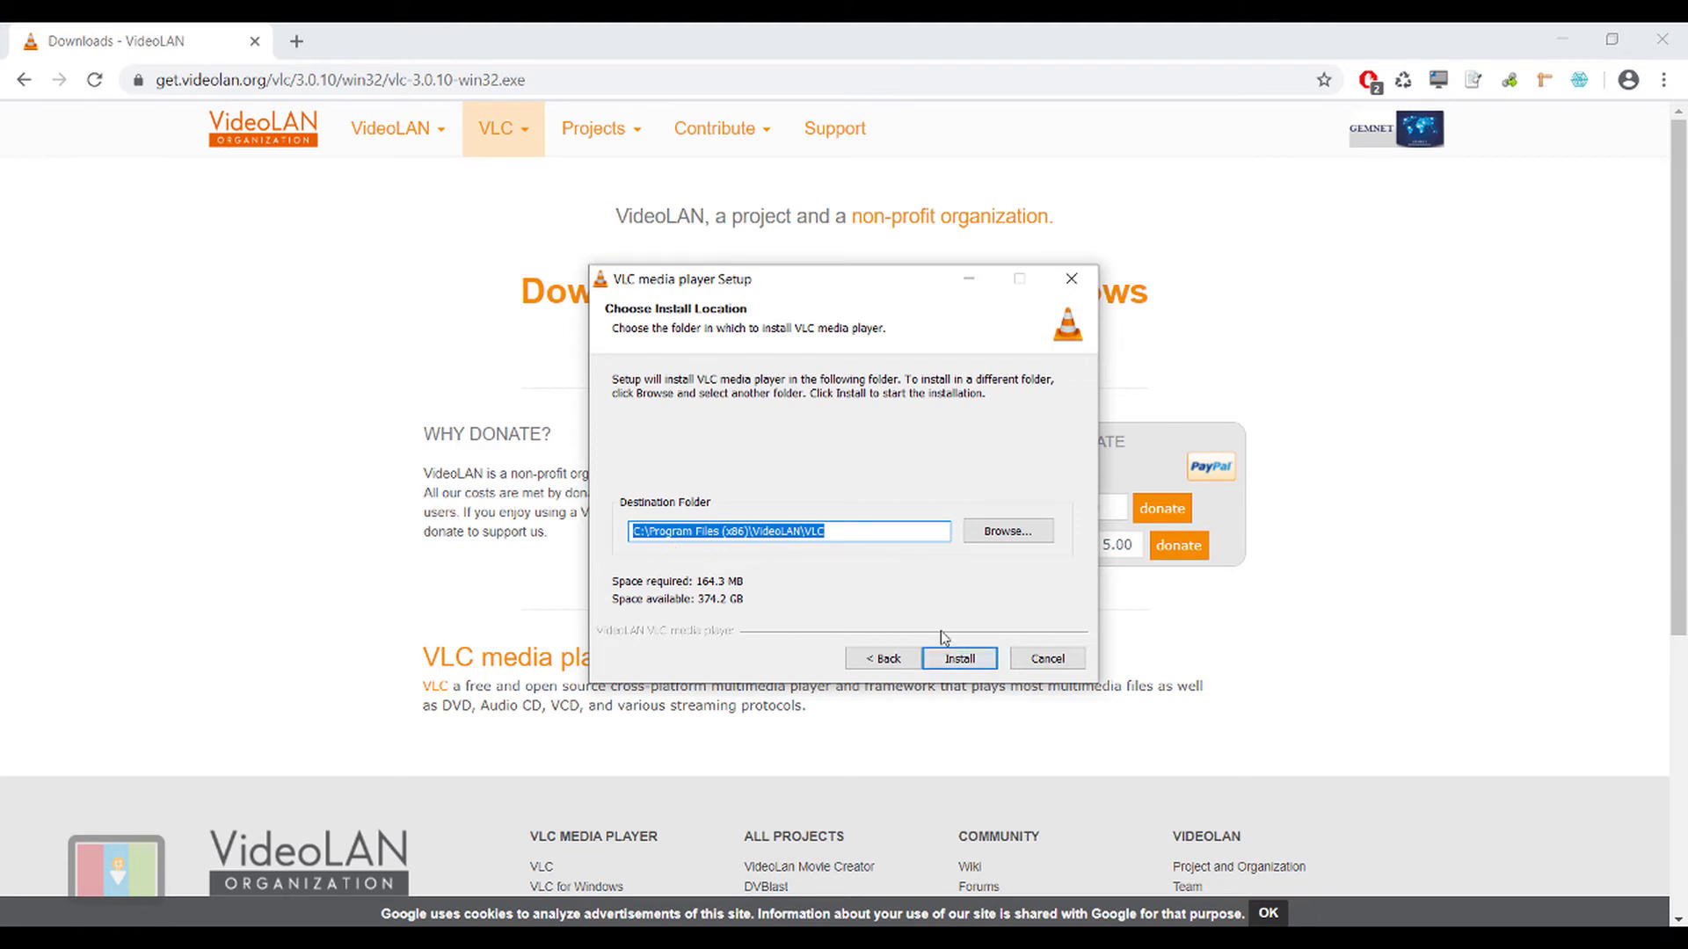
click(958, 658)
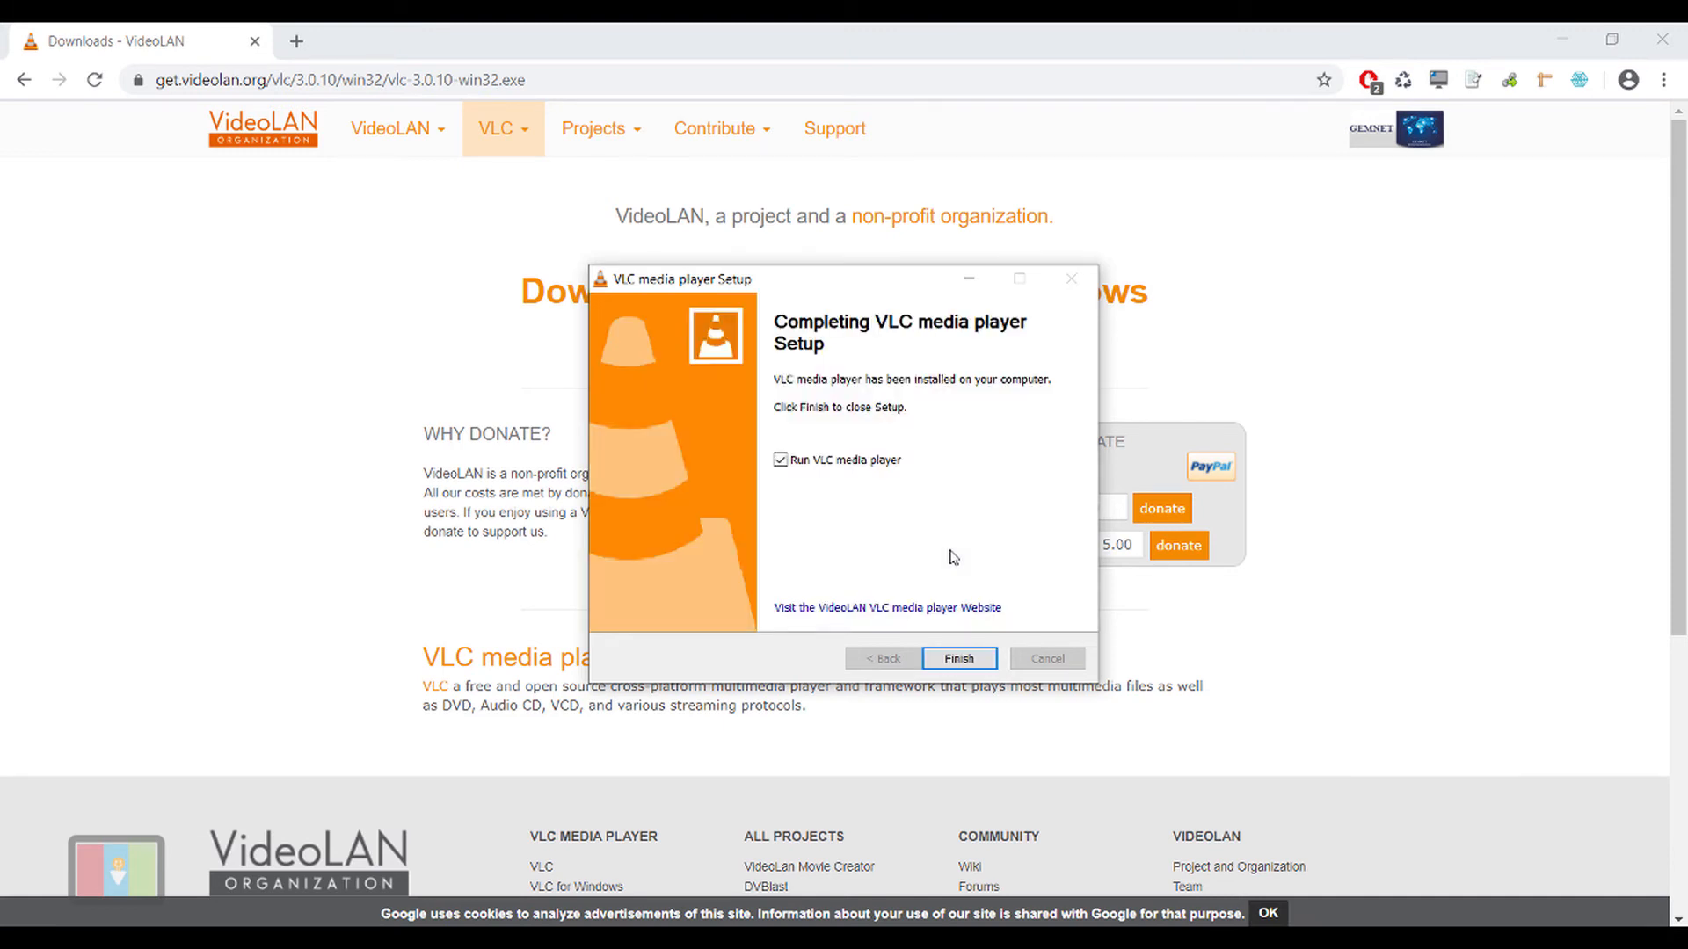
click(967, 658)
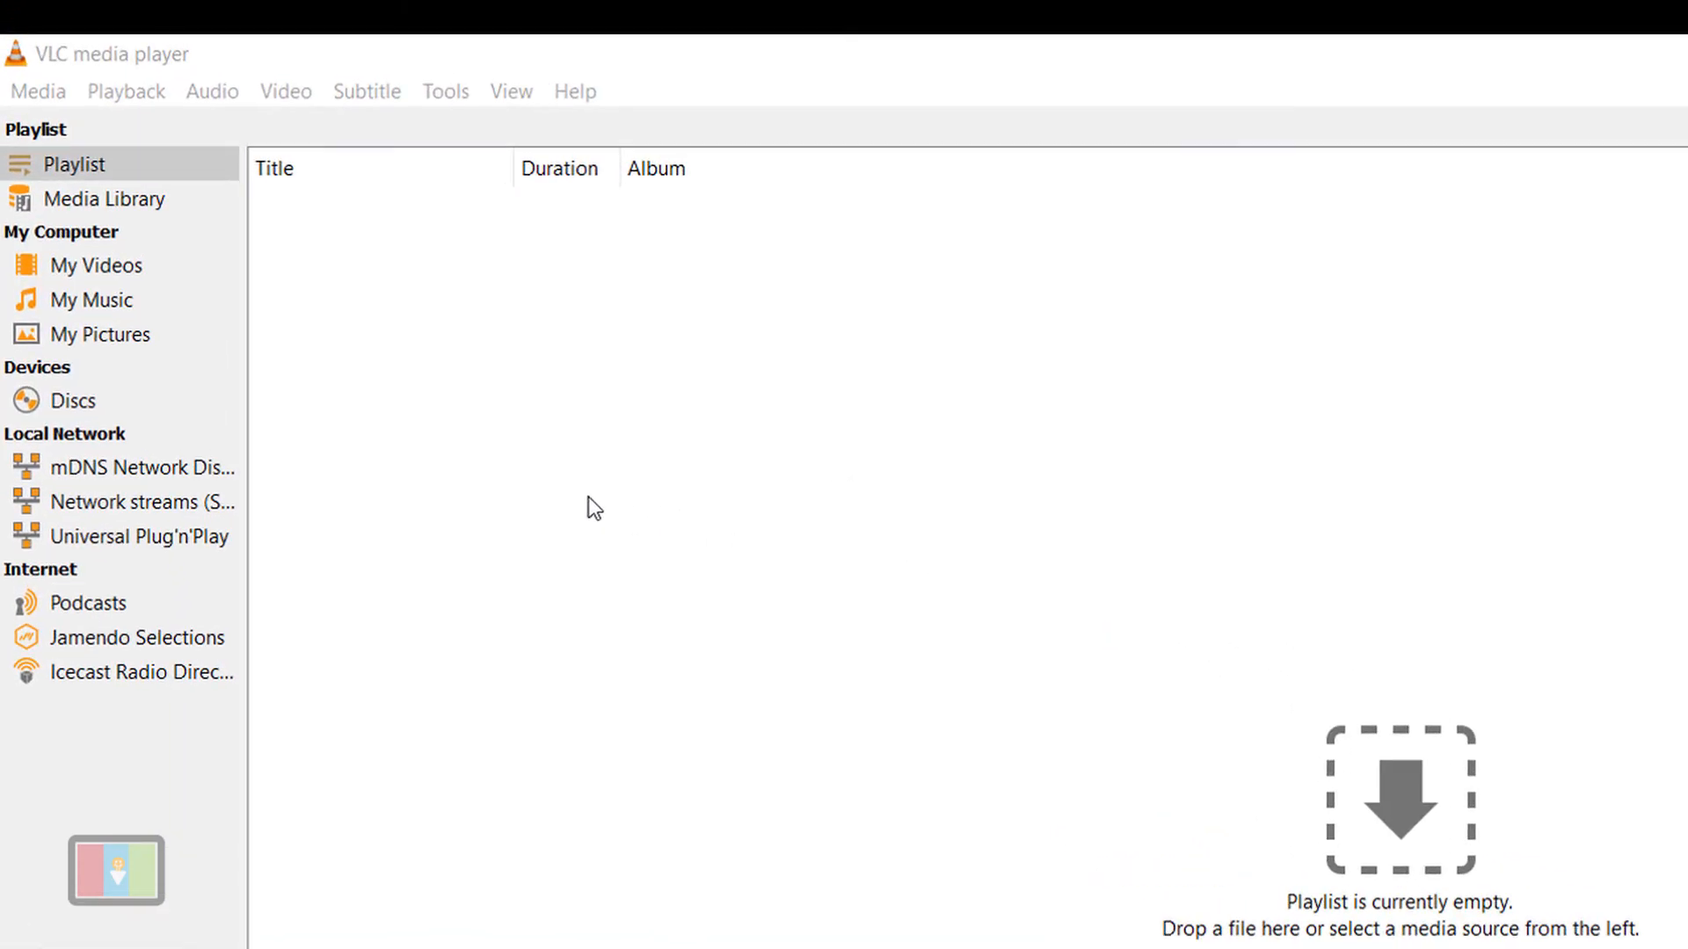
Start a Convert / Save job in VLC with dummy_video.mp4 from the Desktop video folder as its source.
click(42, 92)
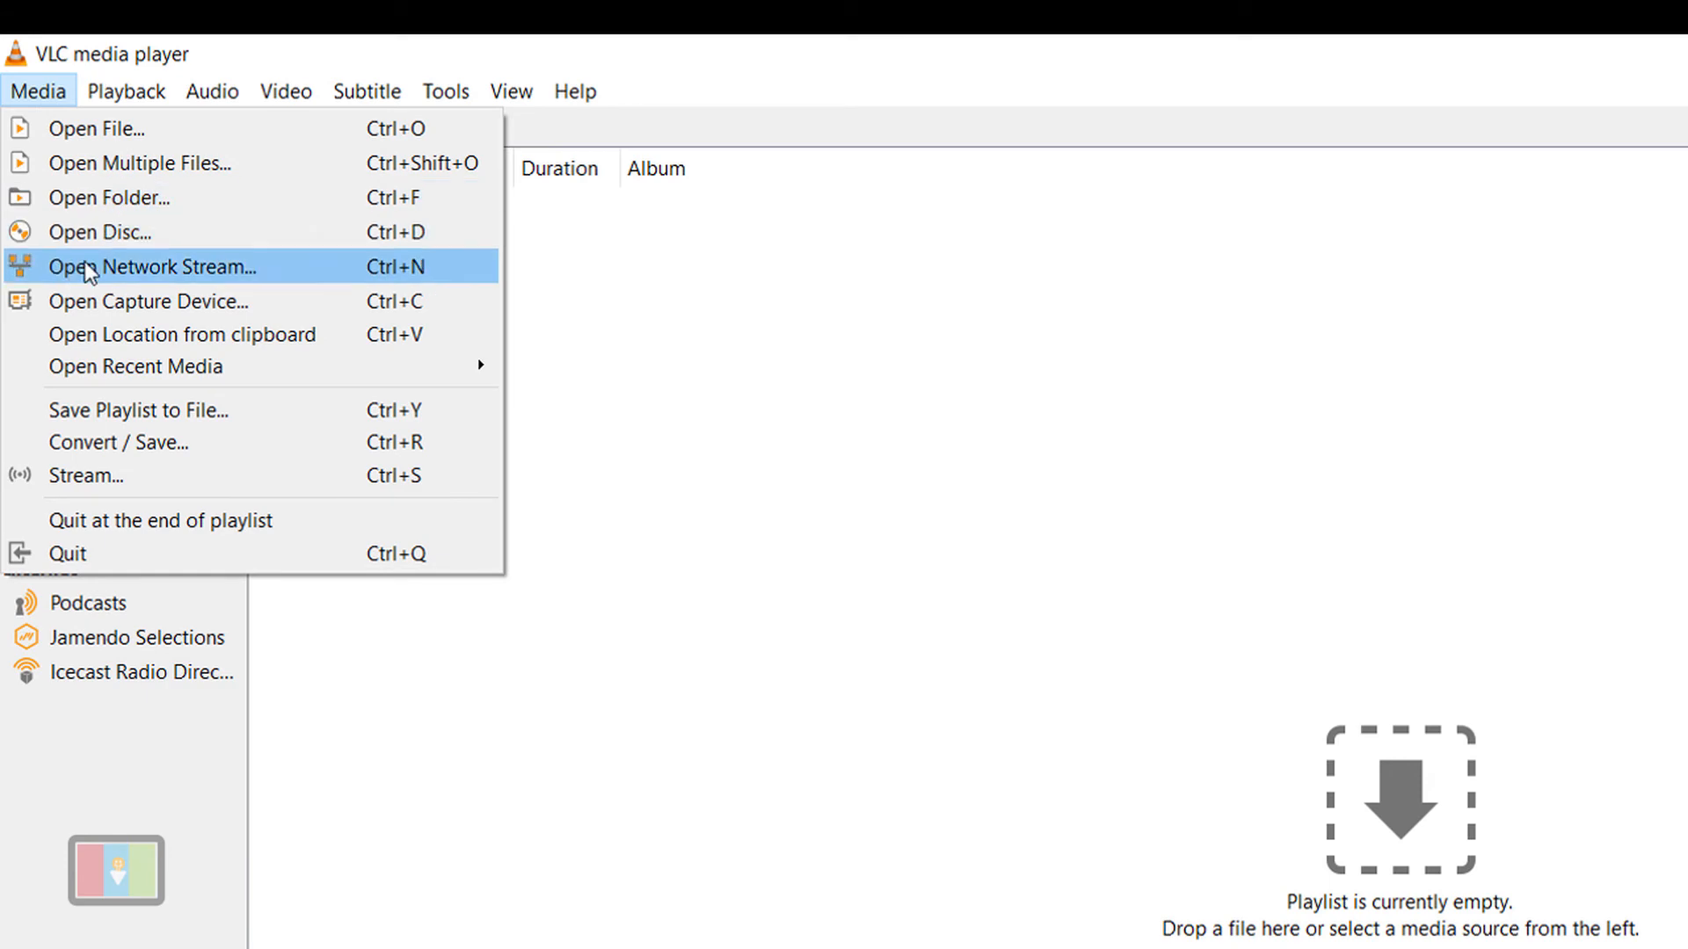
click(130, 442)
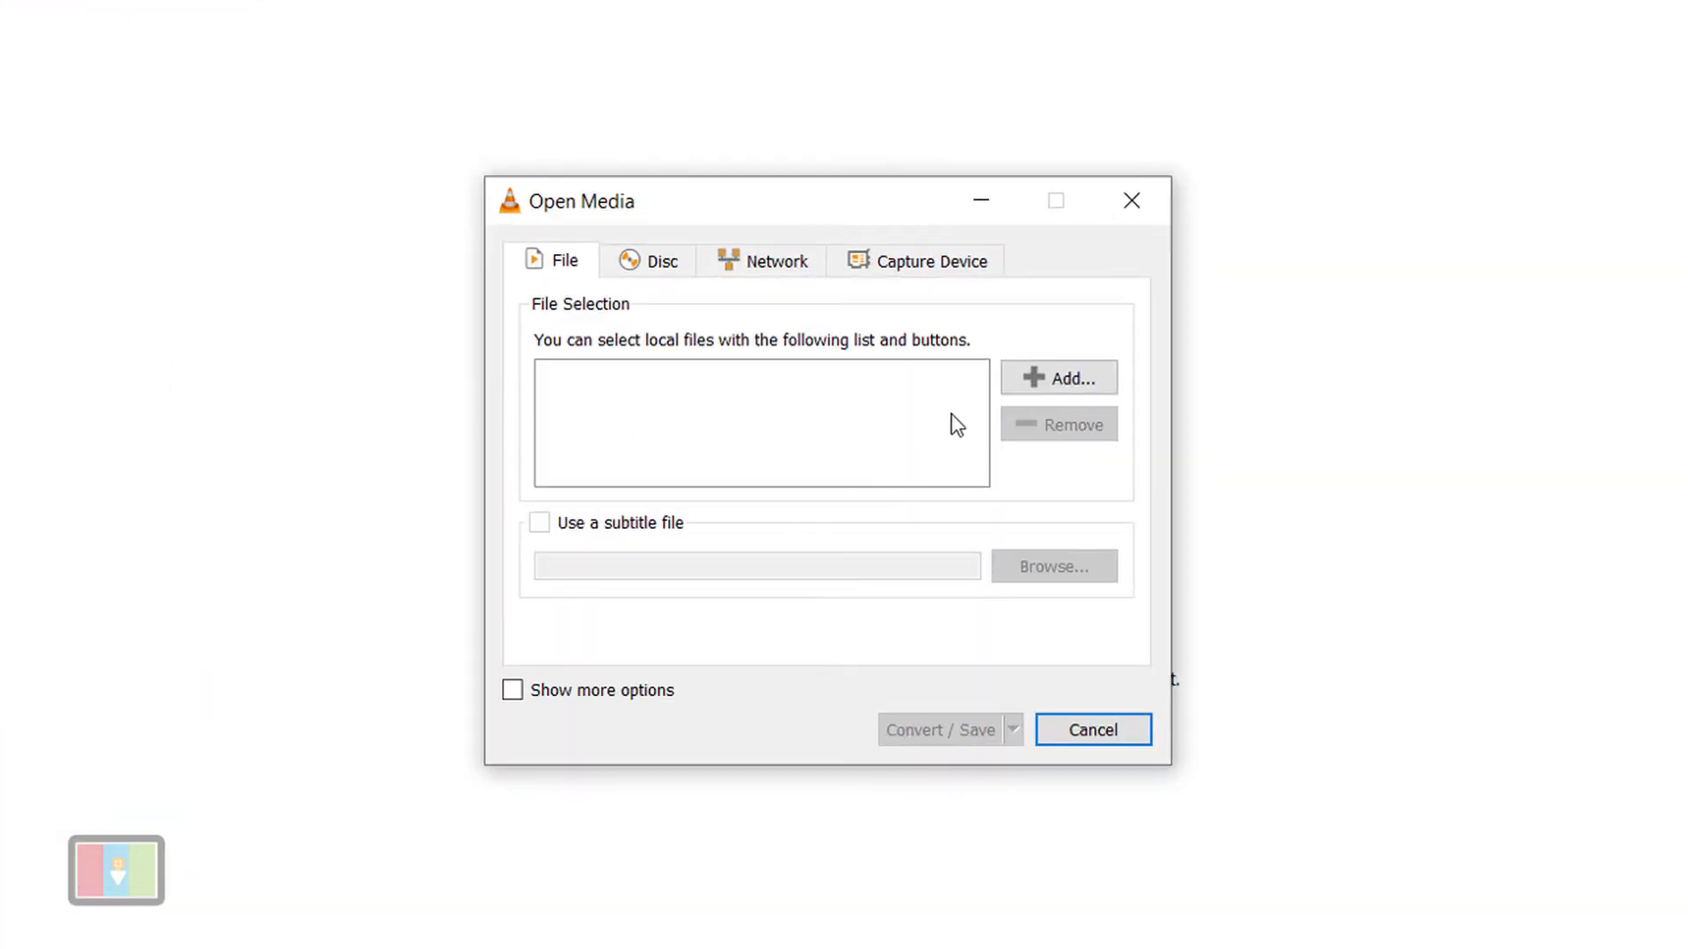
click(1045, 385)
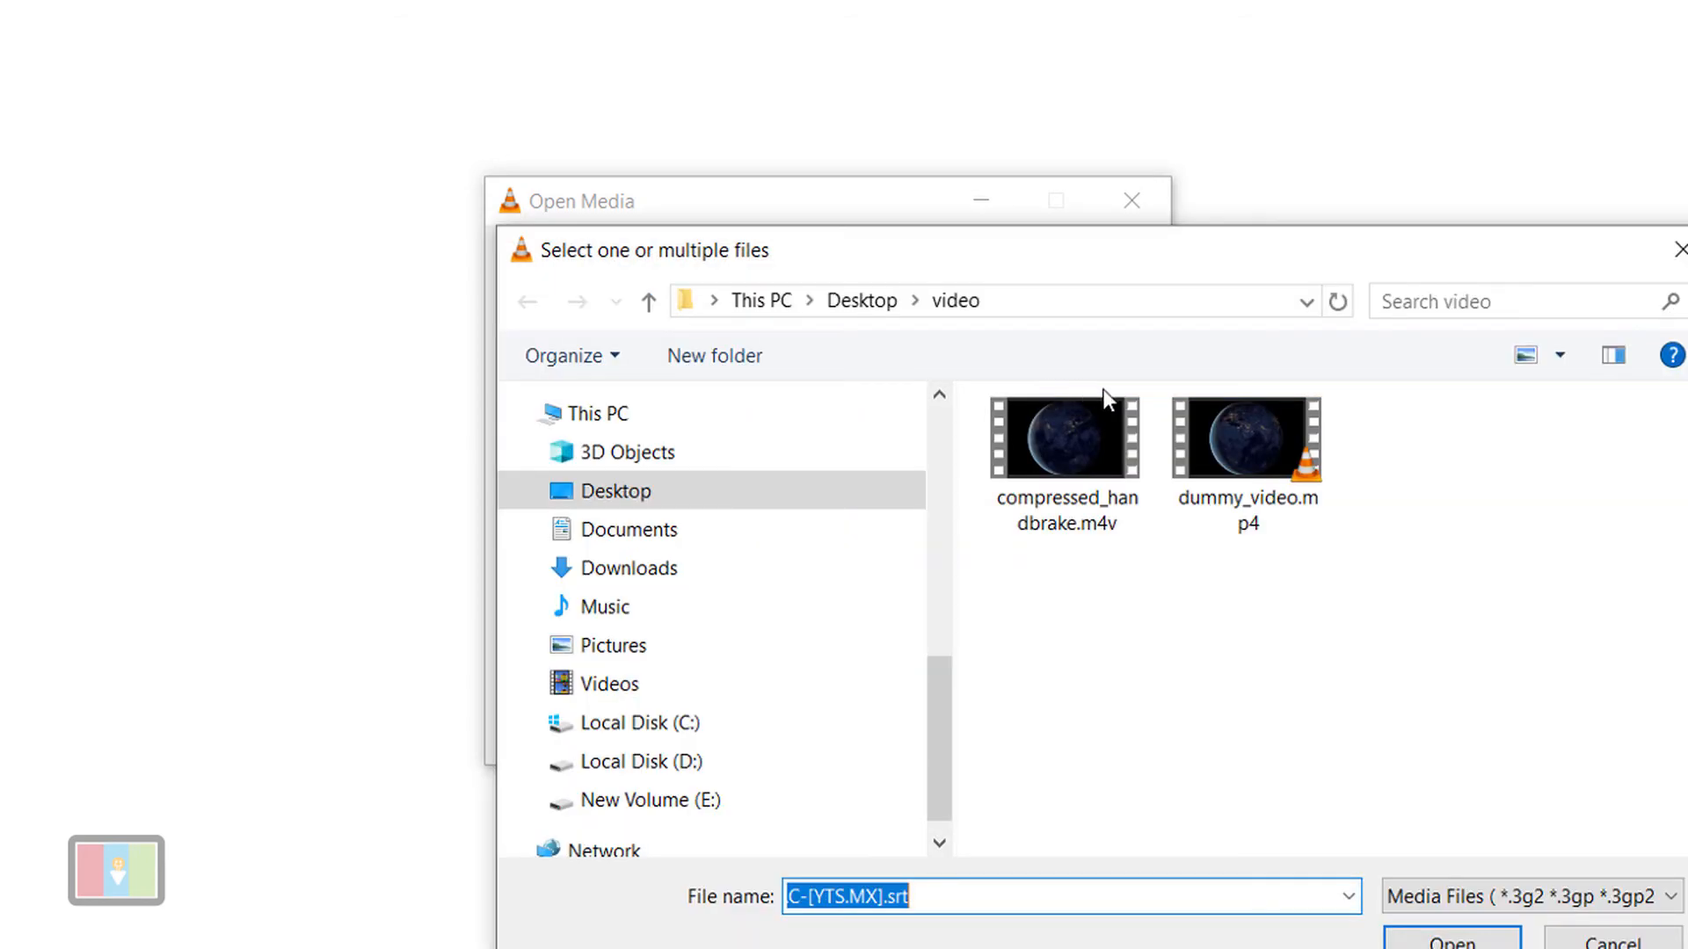
click(1283, 451)
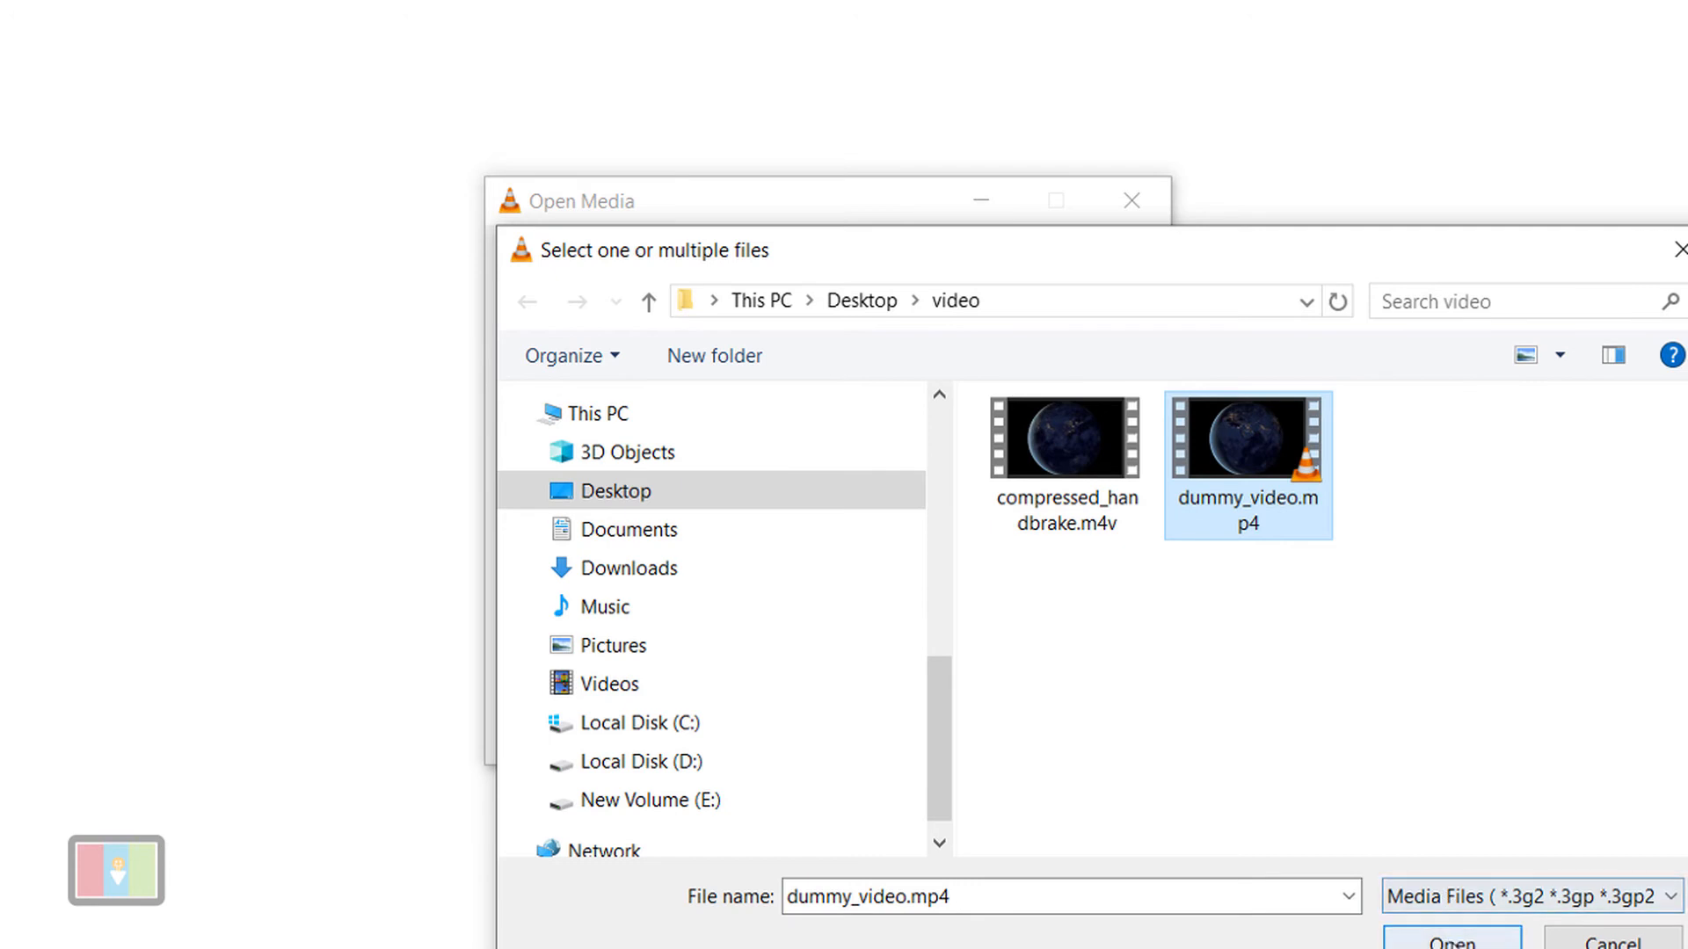
click(1431, 934)
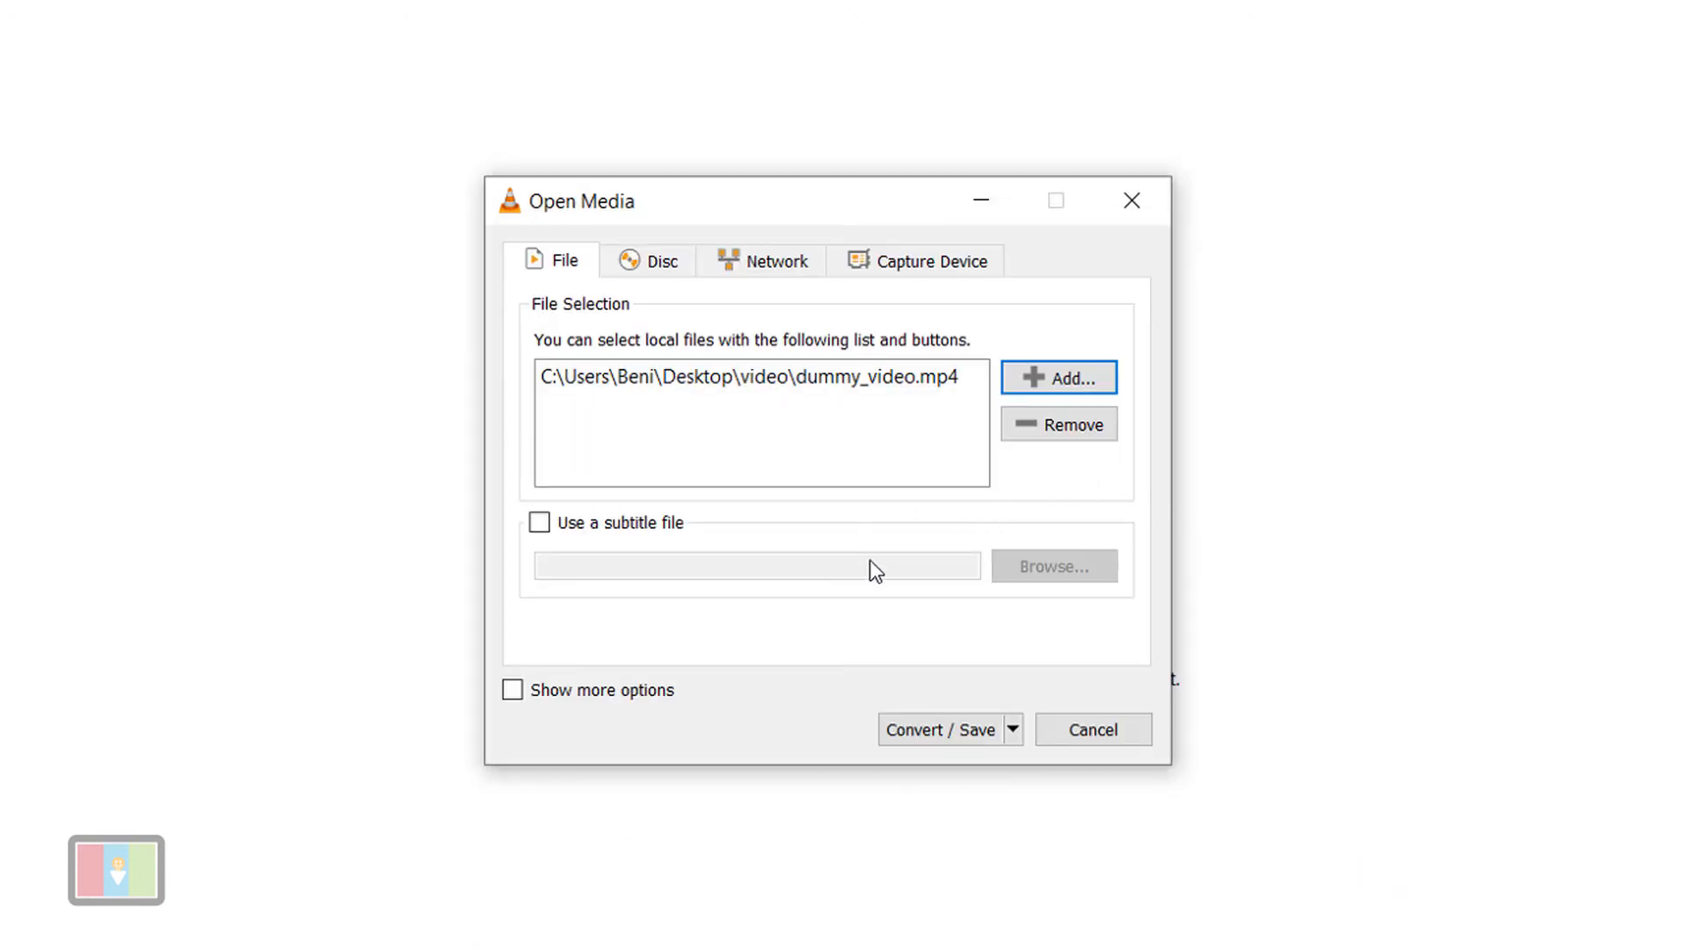
click(942, 730)
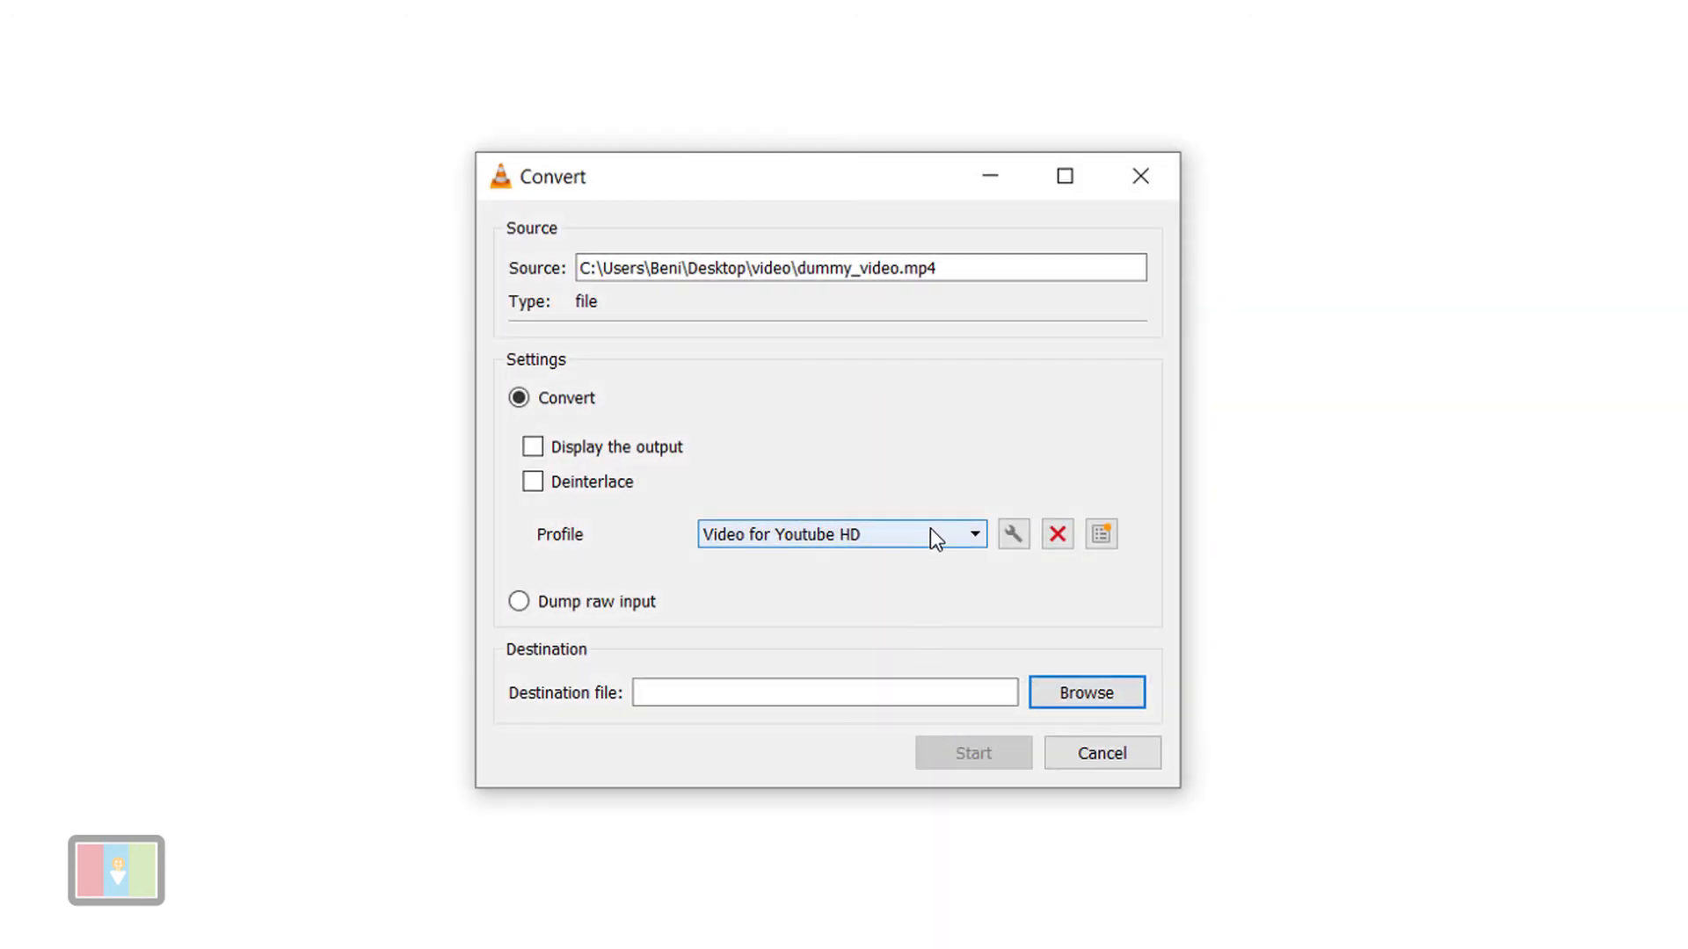
Choose the Video for Youtube HD profile for the conversion.
click(930, 529)
mouse_move(972, 678)
mouse_down()
mouse_move(987, 562)
mouse_move(969, 688)
mouse_up()
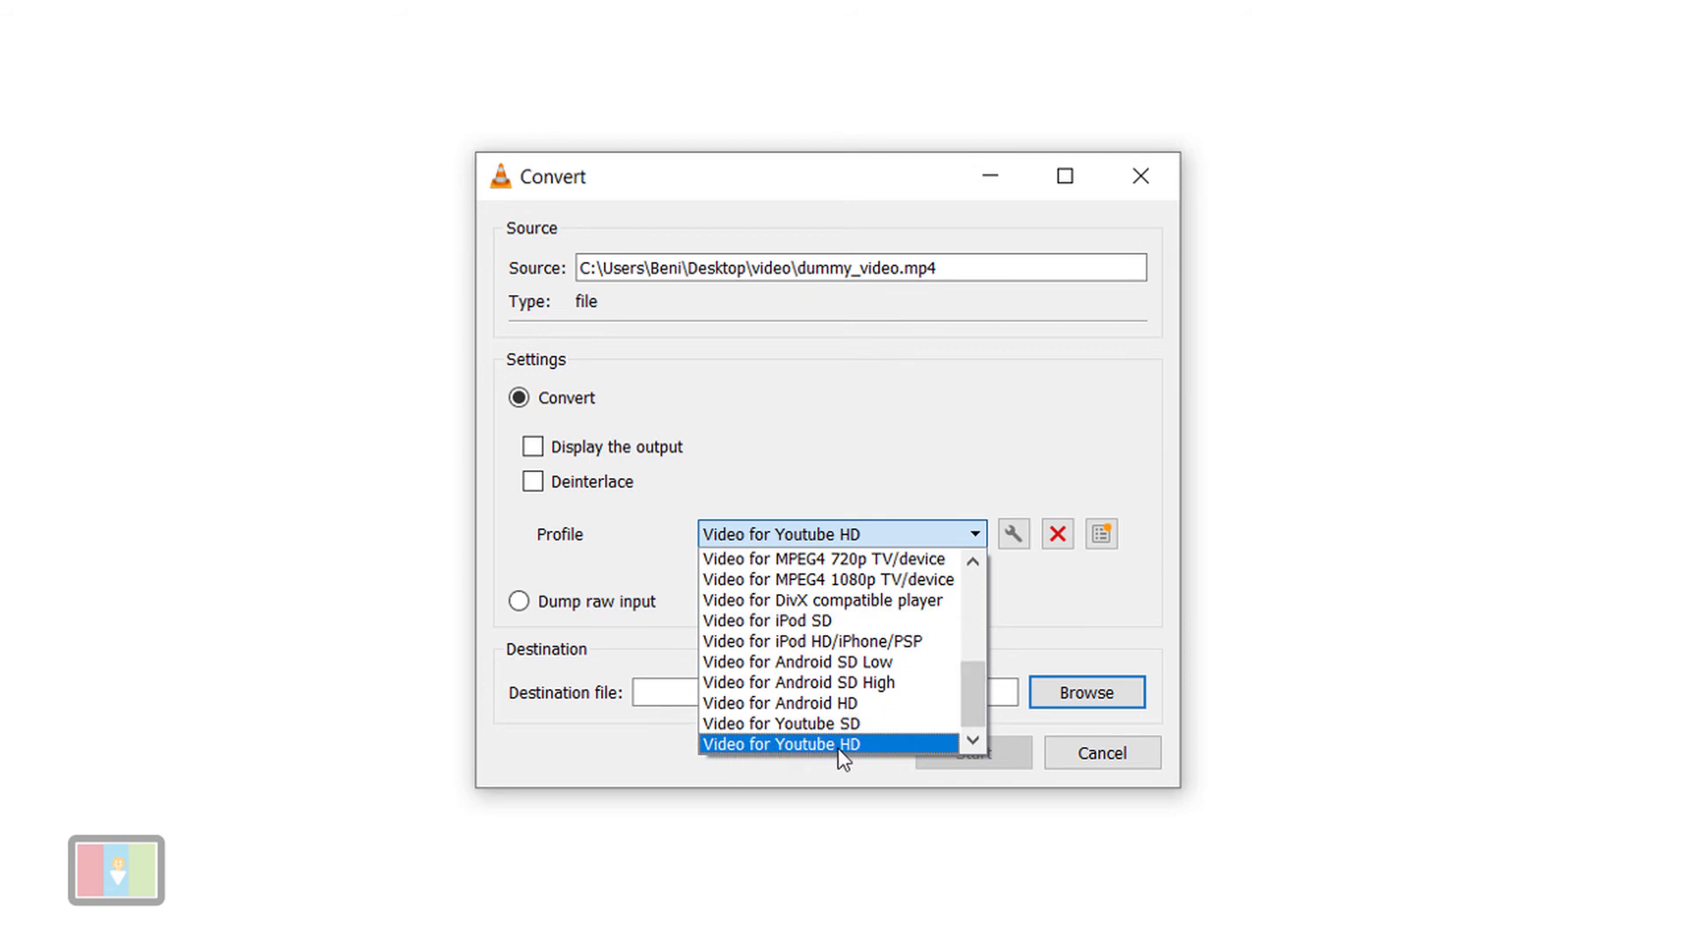
click(789, 746)
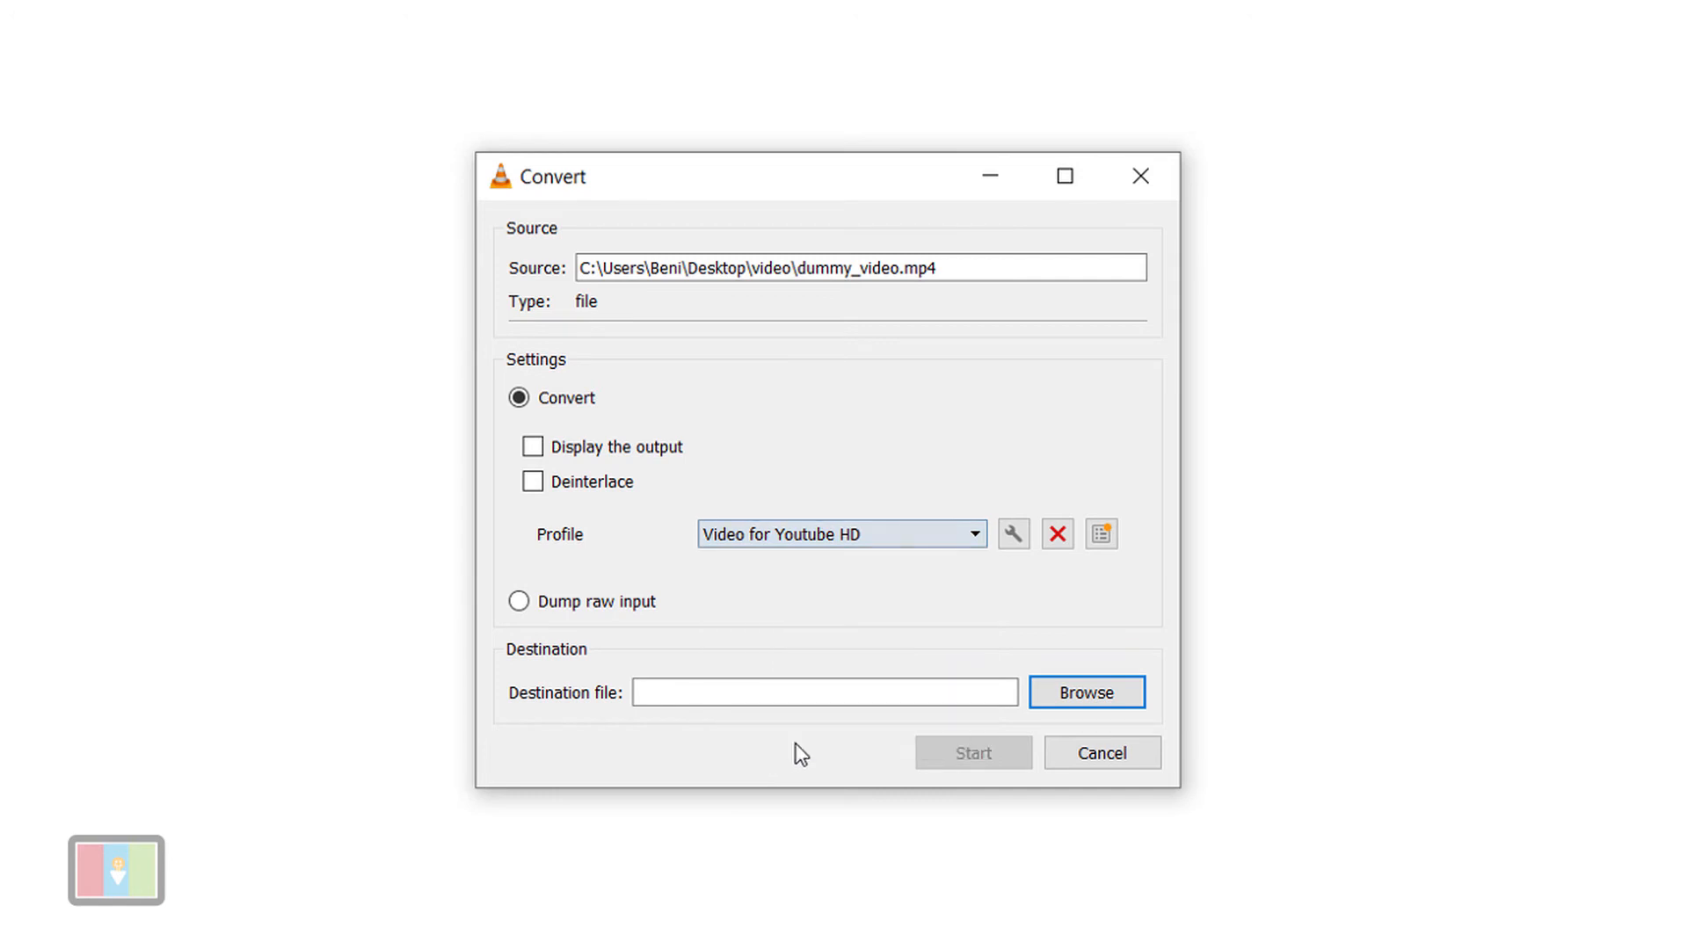
Open the chosen profile for editing and keep H-264 as its video codec after viewing the alternatives.
click(1011, 545)
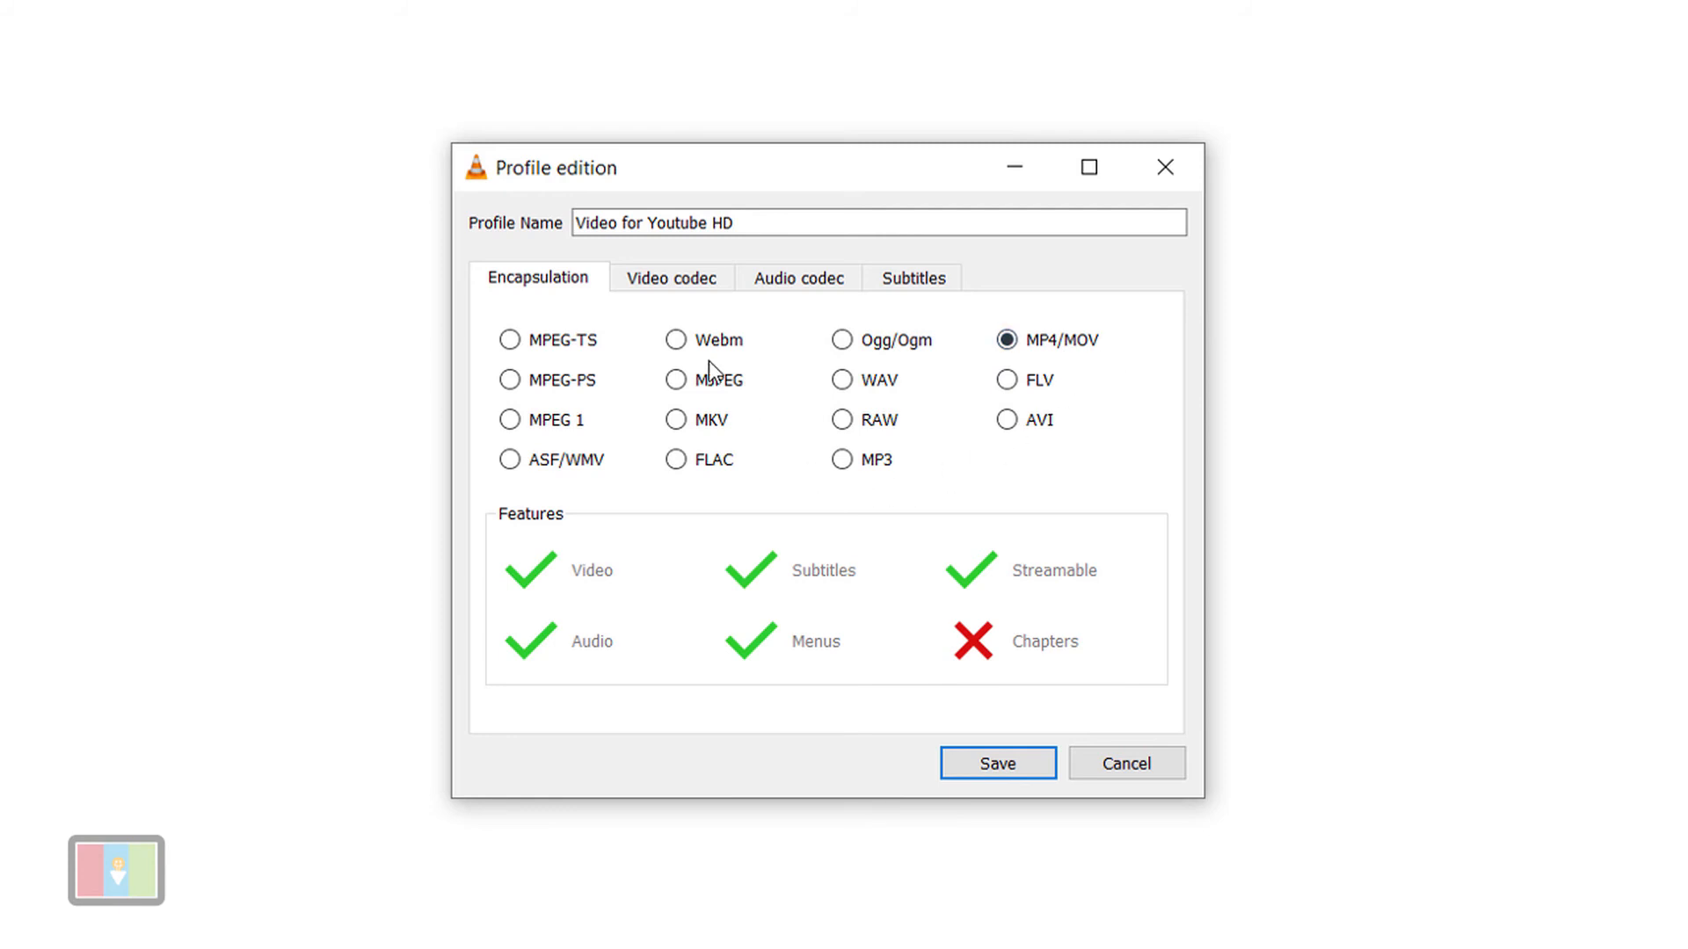
click(694, 279)
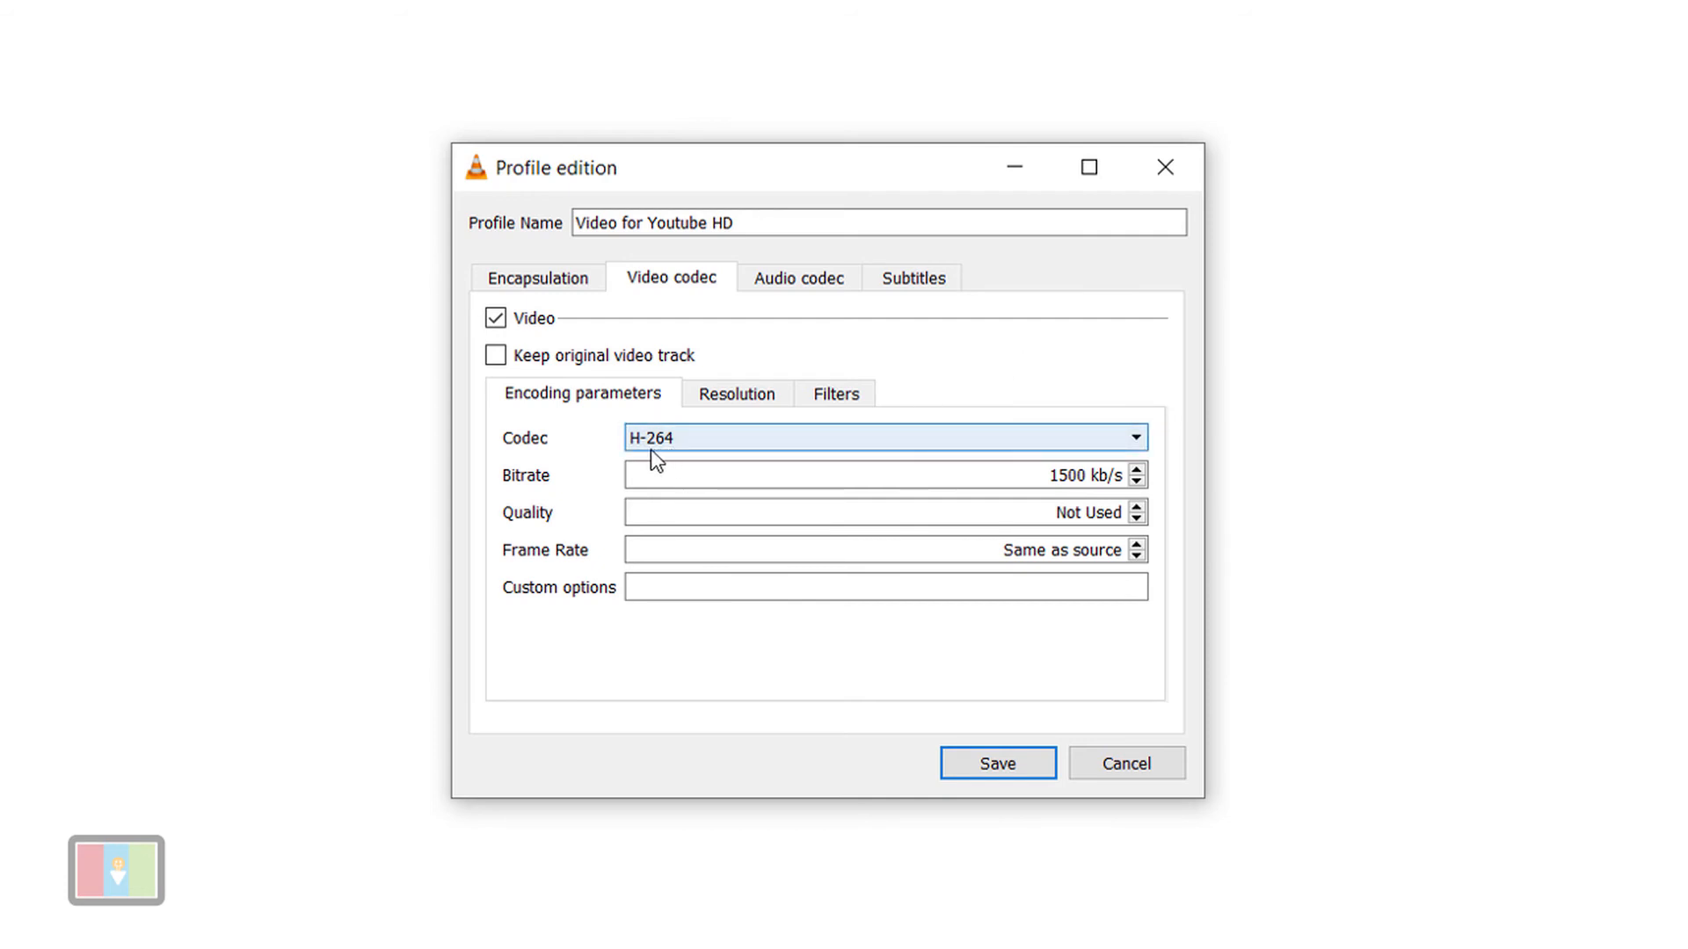
click(1136, 441)
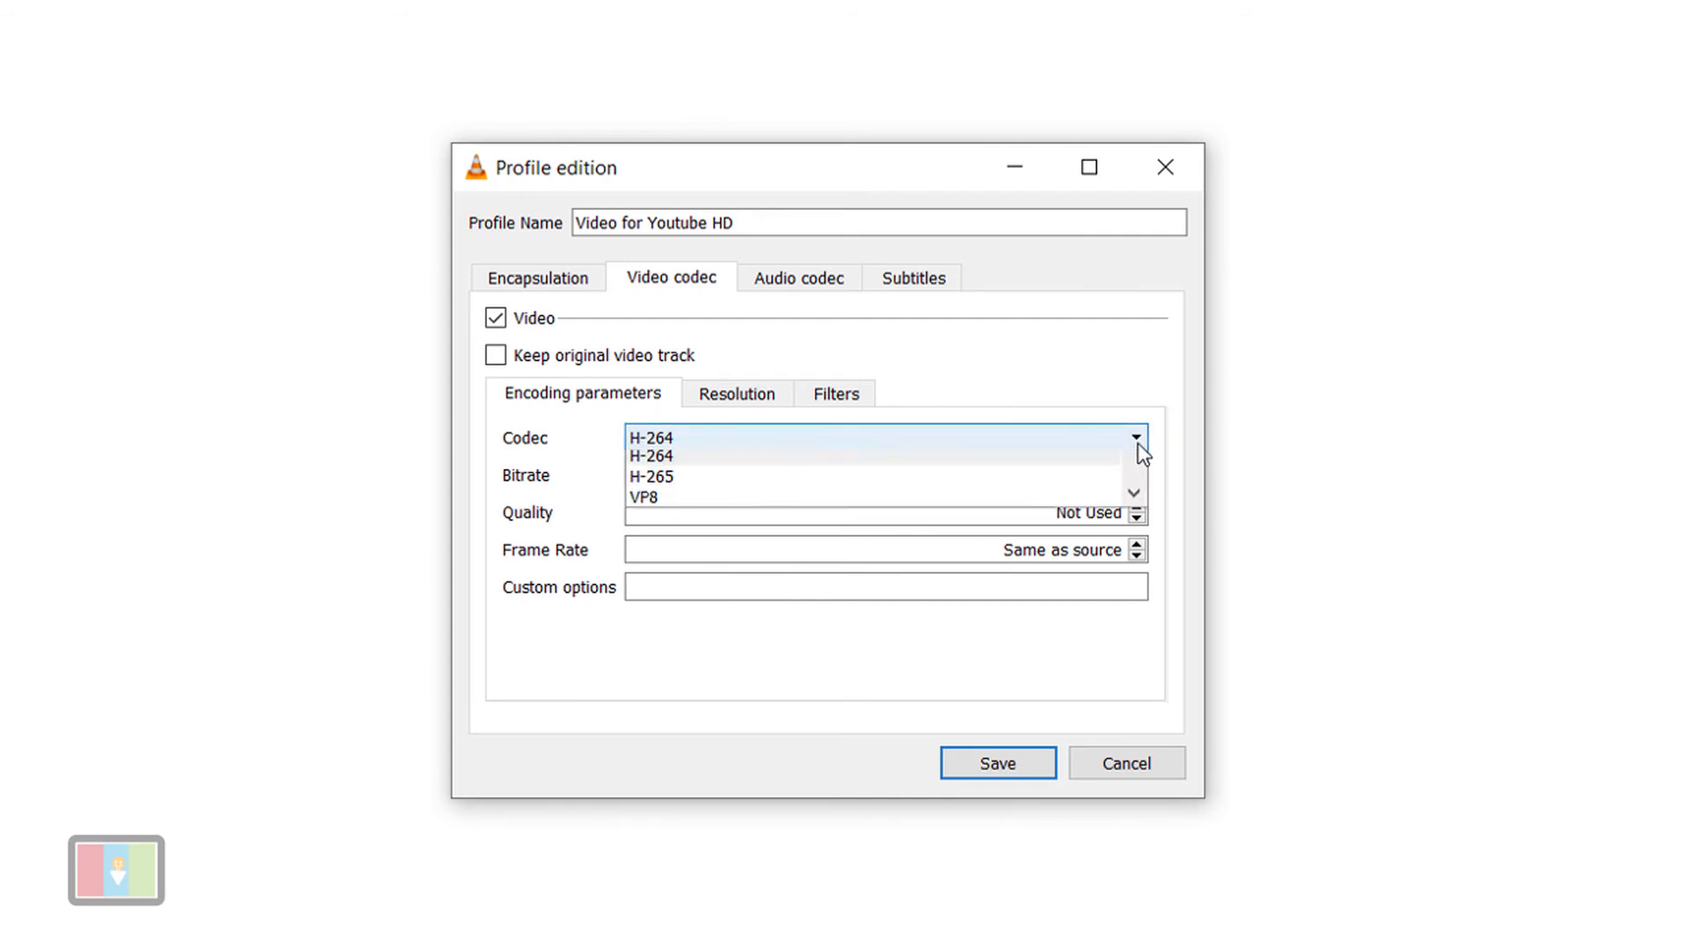
click(1020, 607)
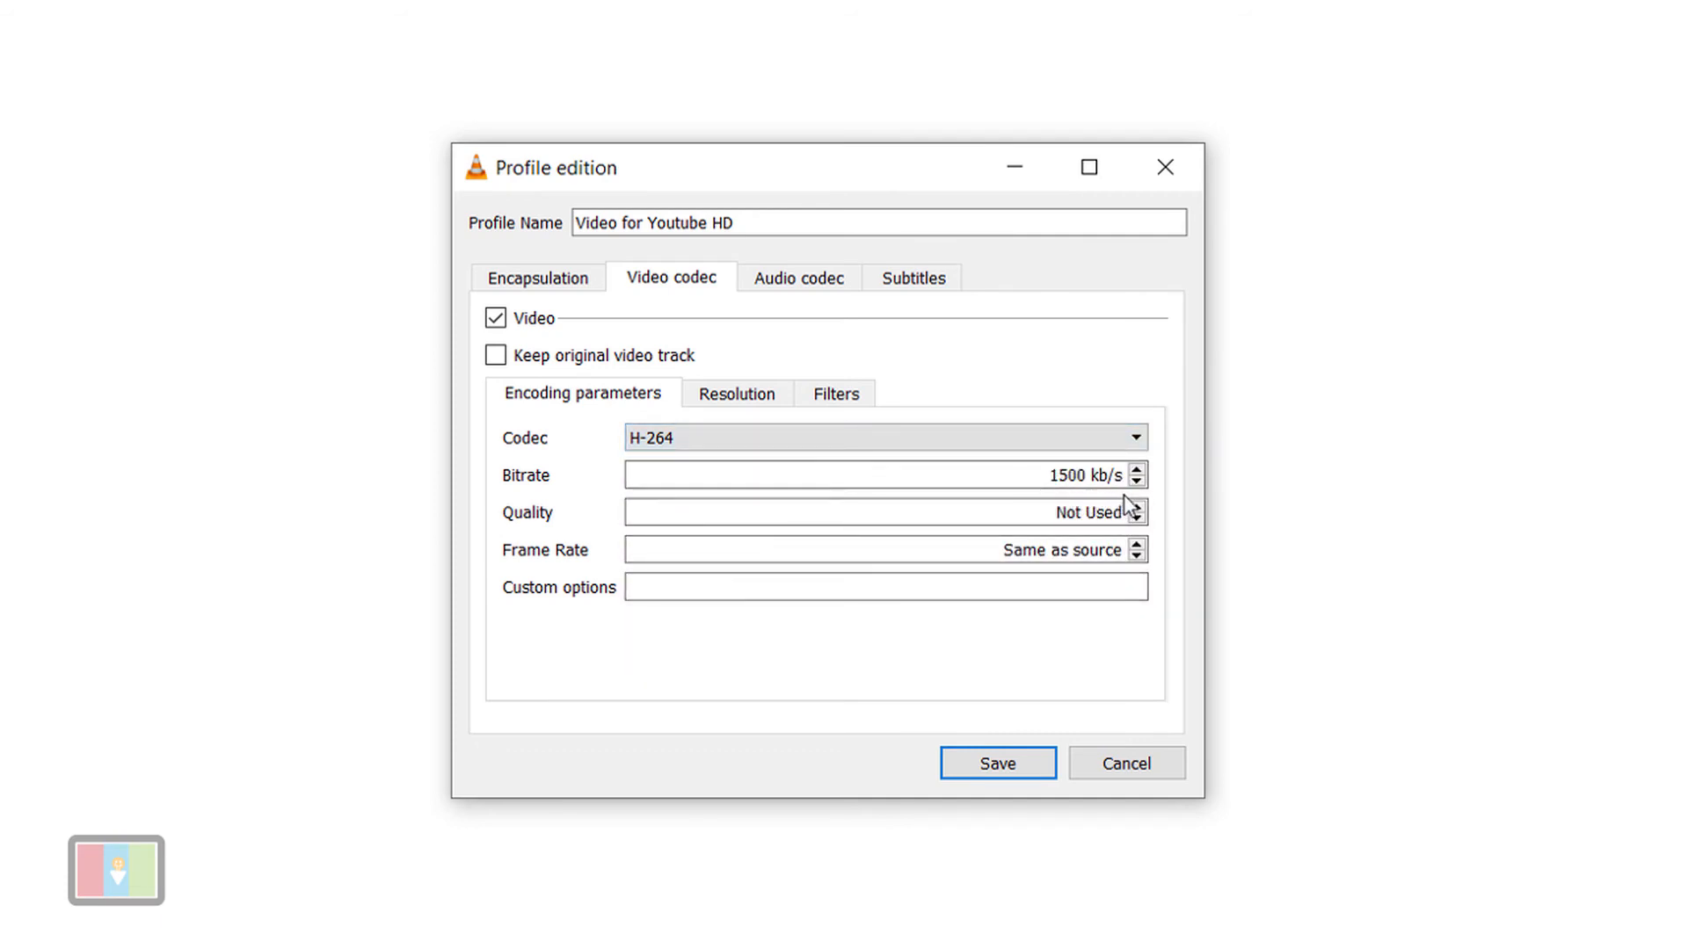
Set the profile's video frame size to a width of 1920 px and a height of 1080 px.
click(742, 402)
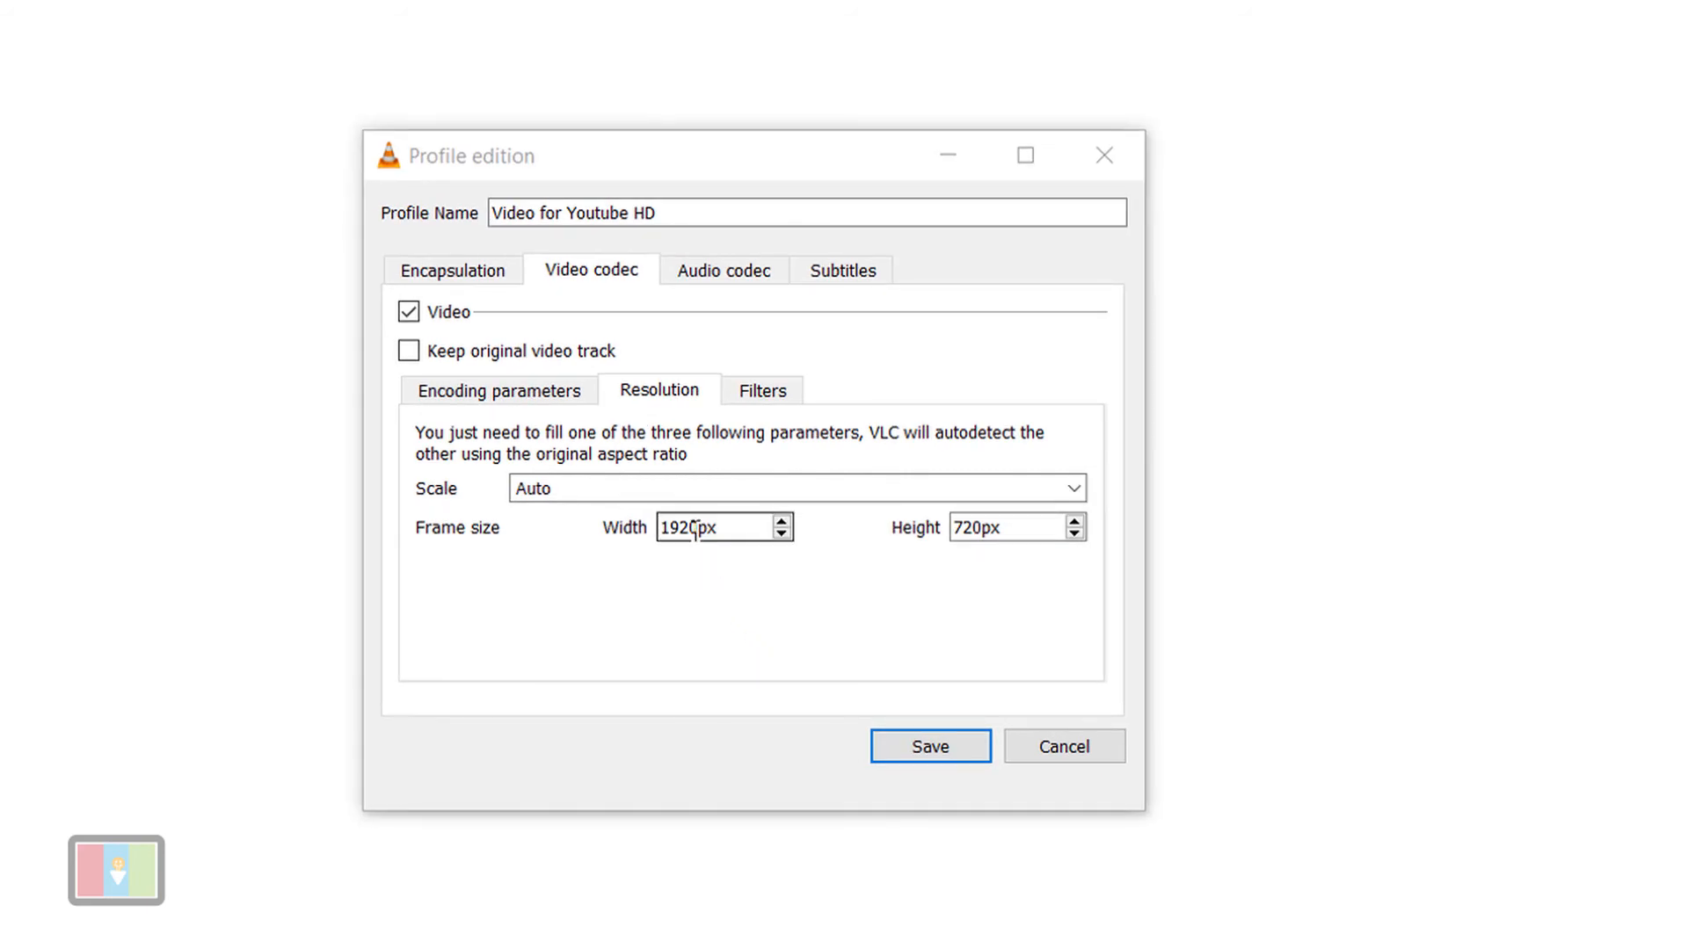
drag(750, 529, 603, 535)
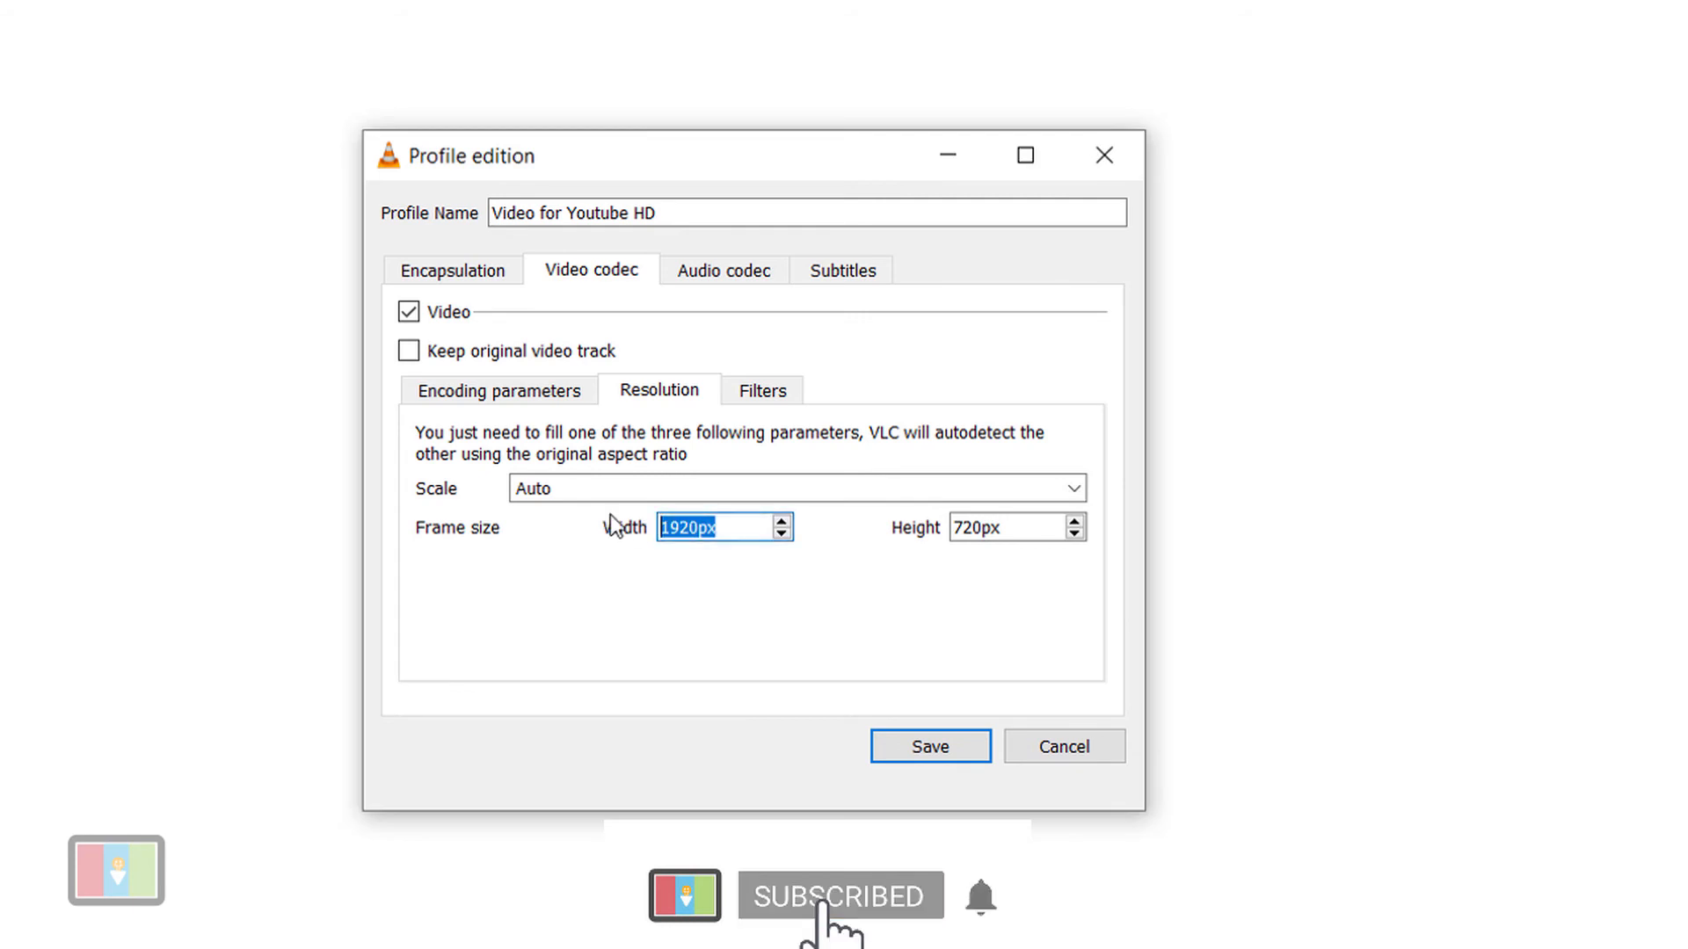
text(1920)
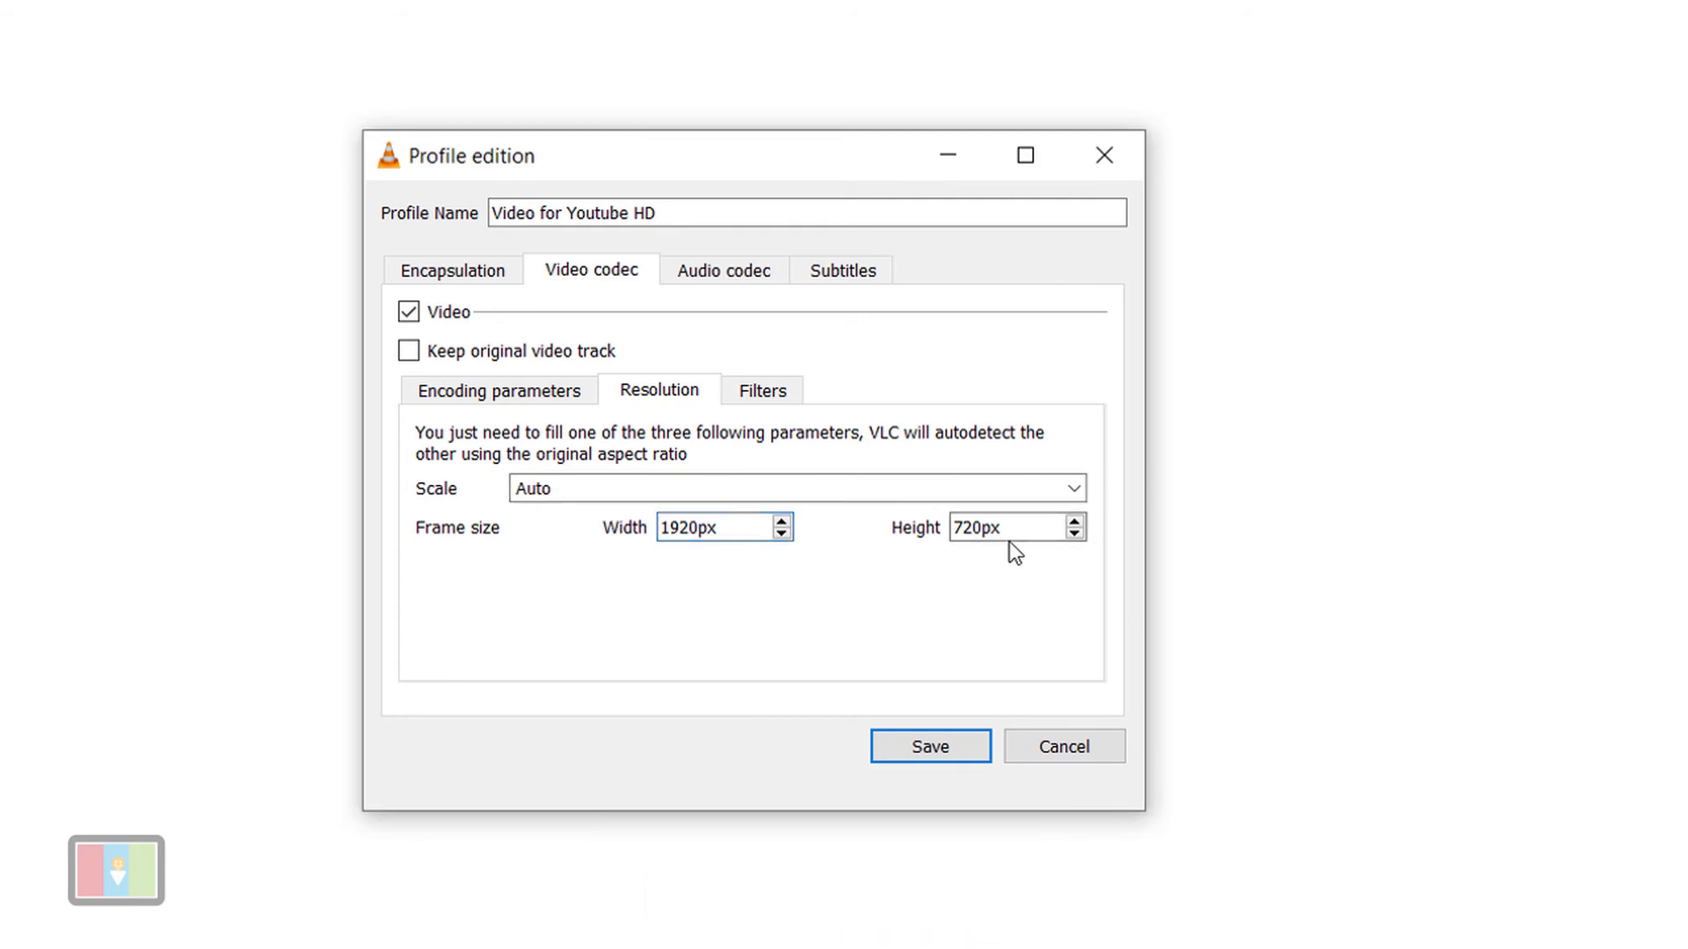
drag(1009, 540, 840, 517)
text(1080)
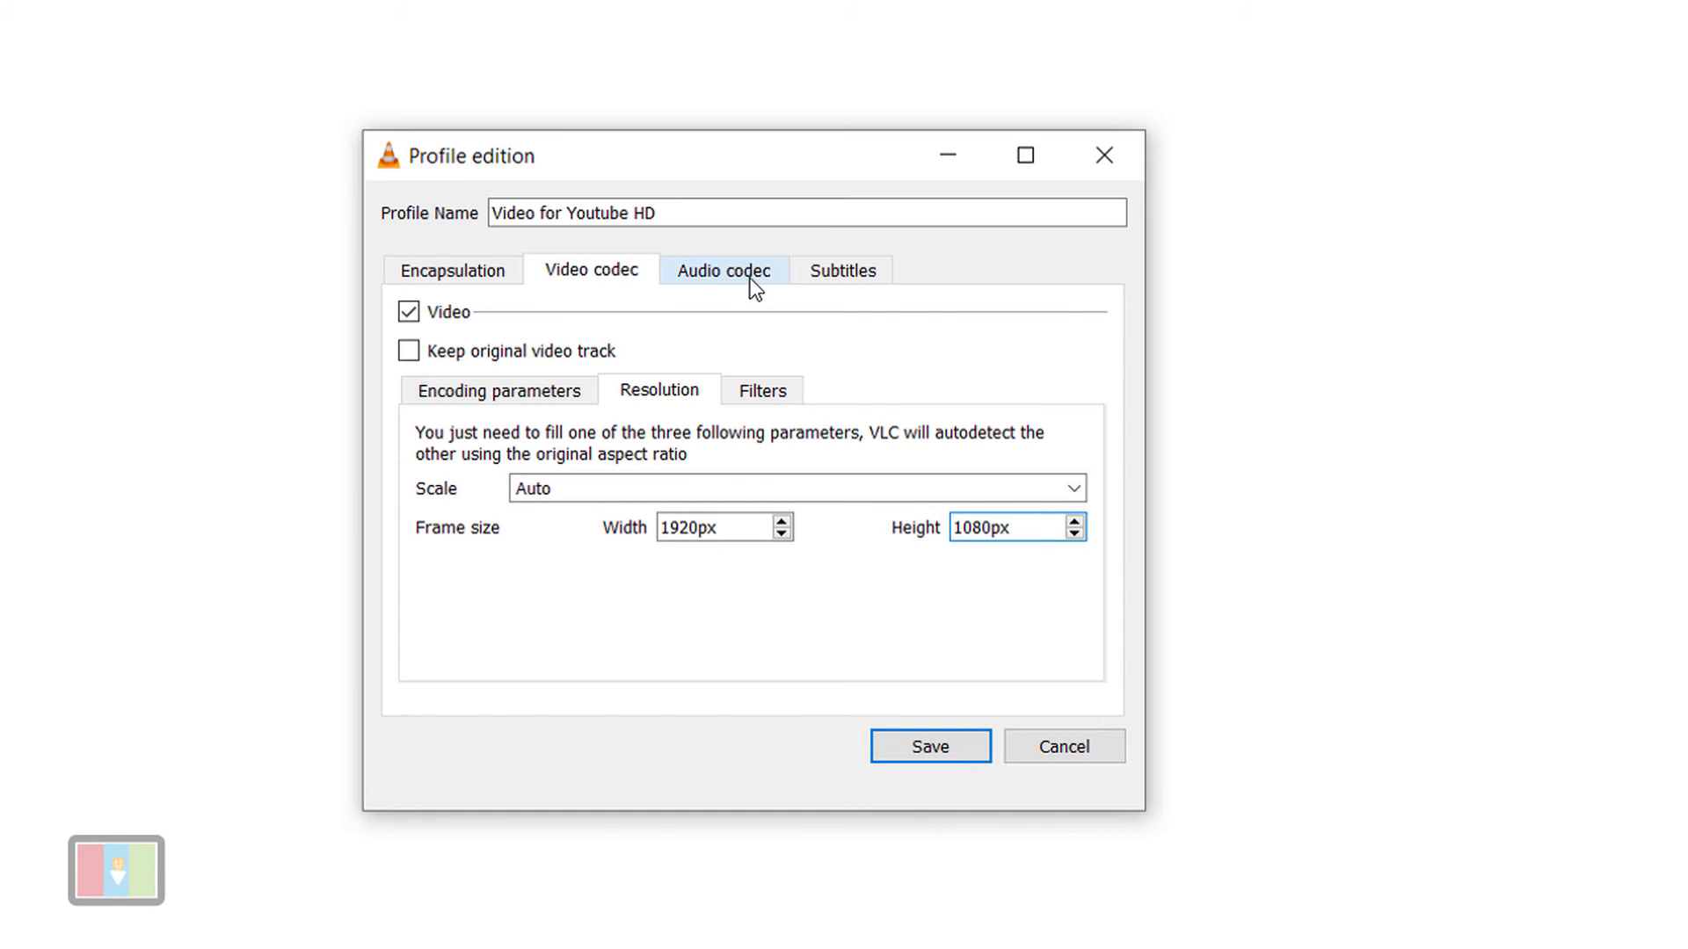
Review the profile's video filters, subtitle and audio codec settings without changing them, and save the profile.
click(755, 391)
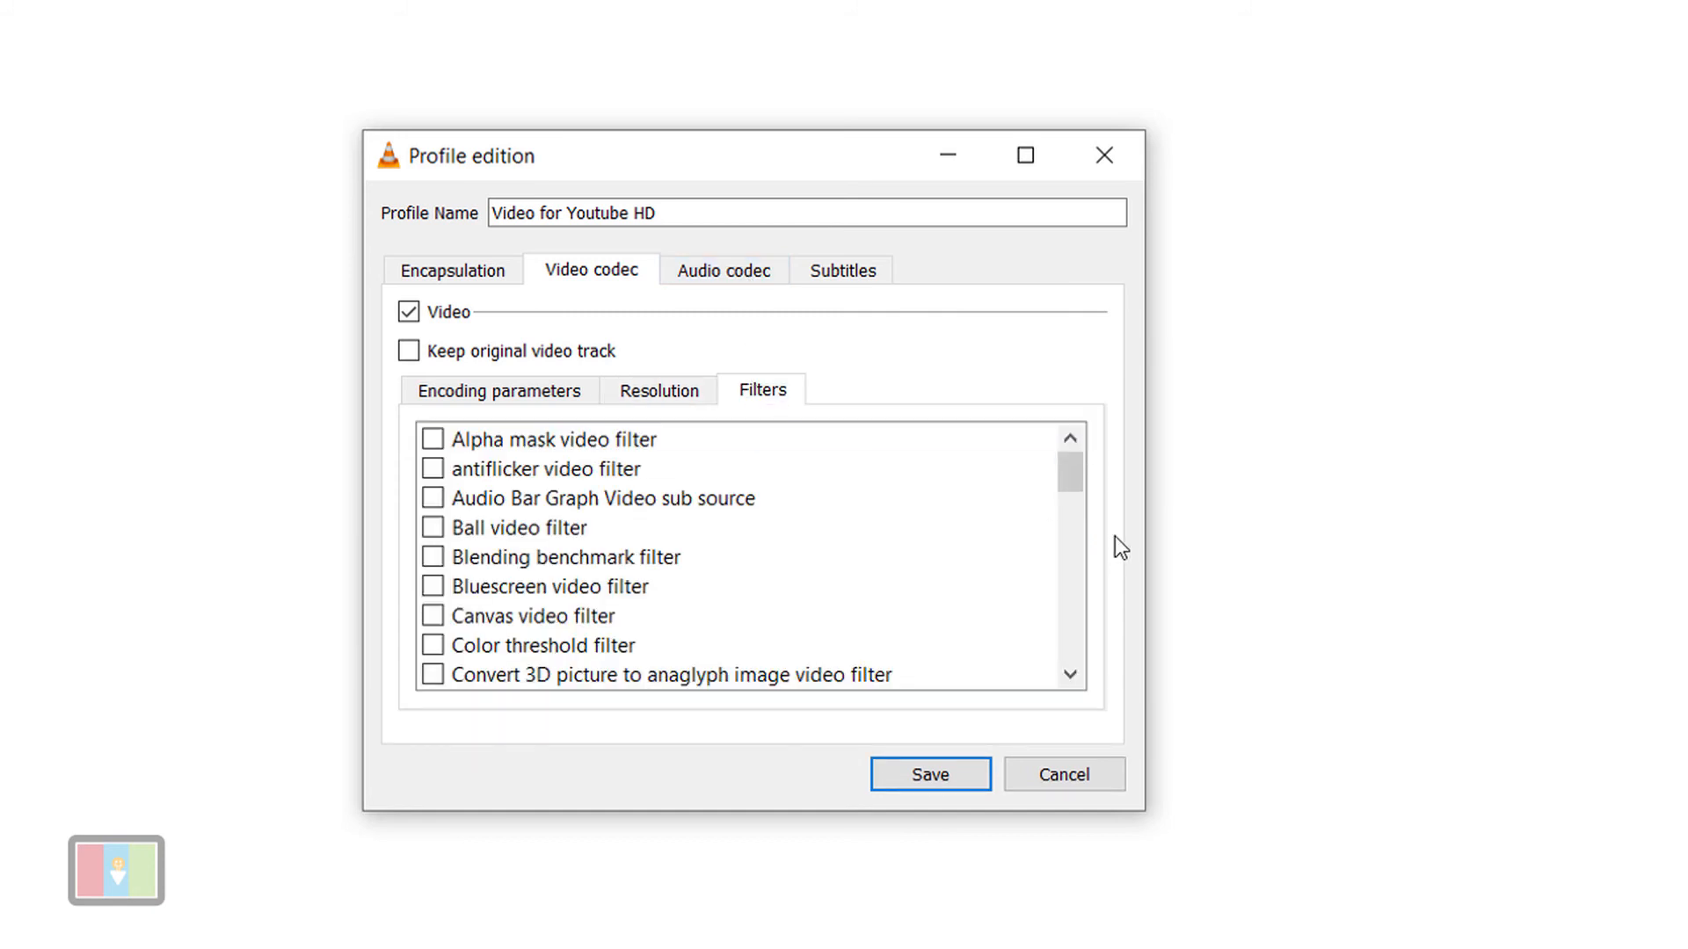
drag(1078, 468, 1122, 420)
click(843, 277)
click(741, 278)
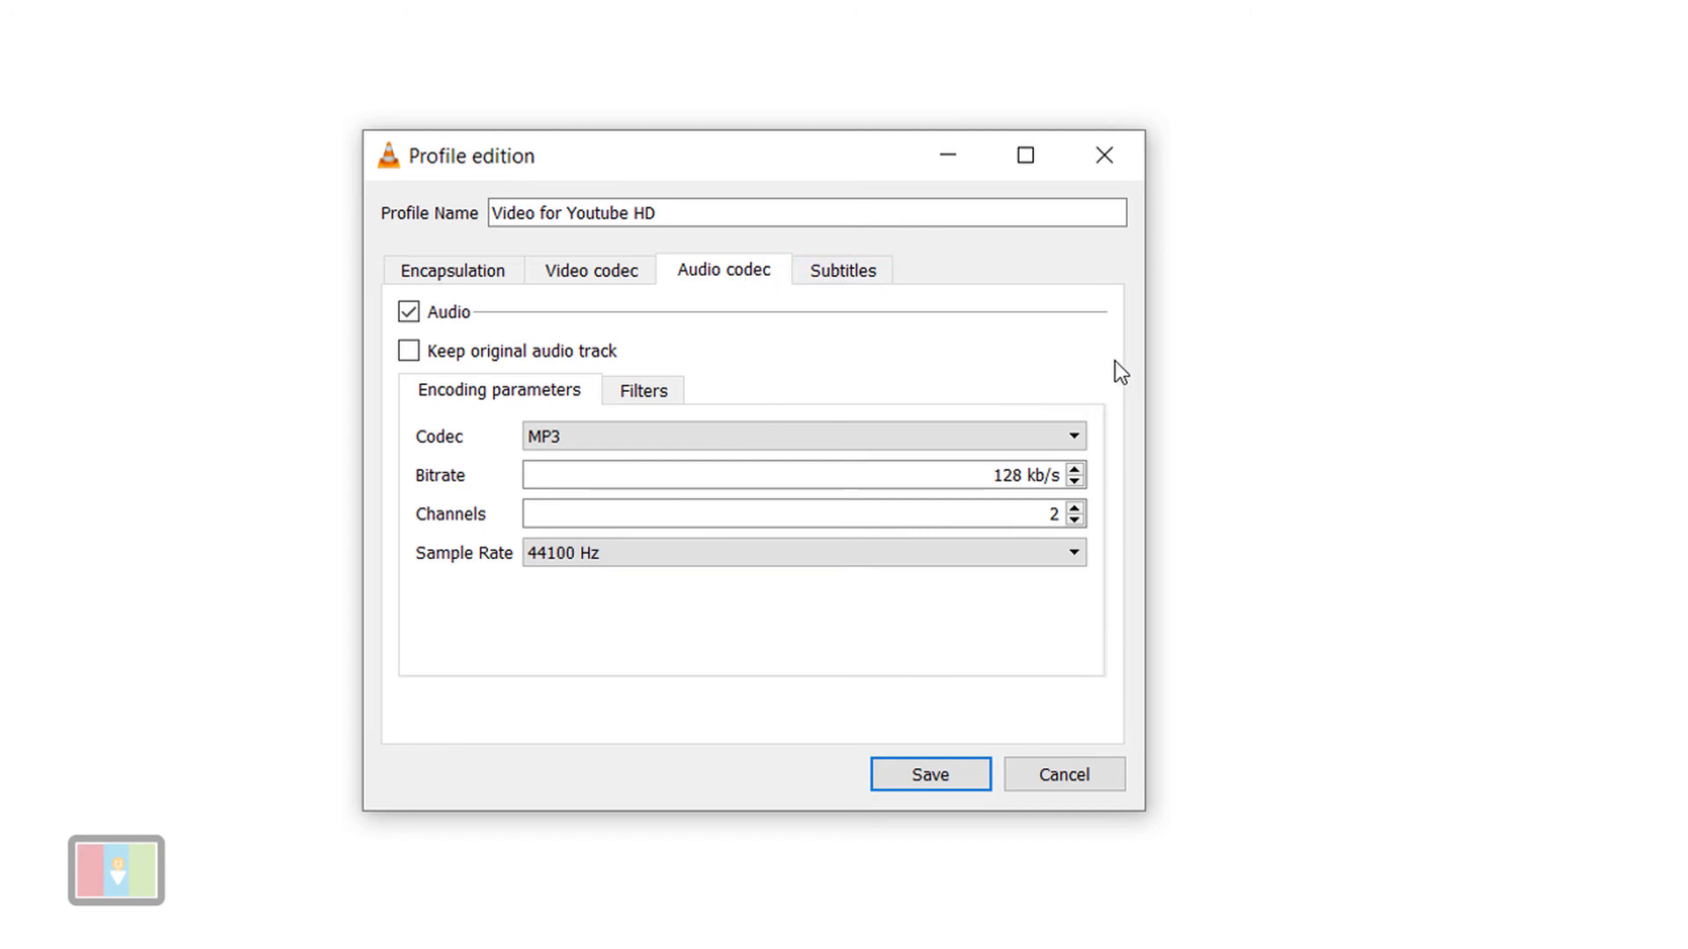
click(591, 266)
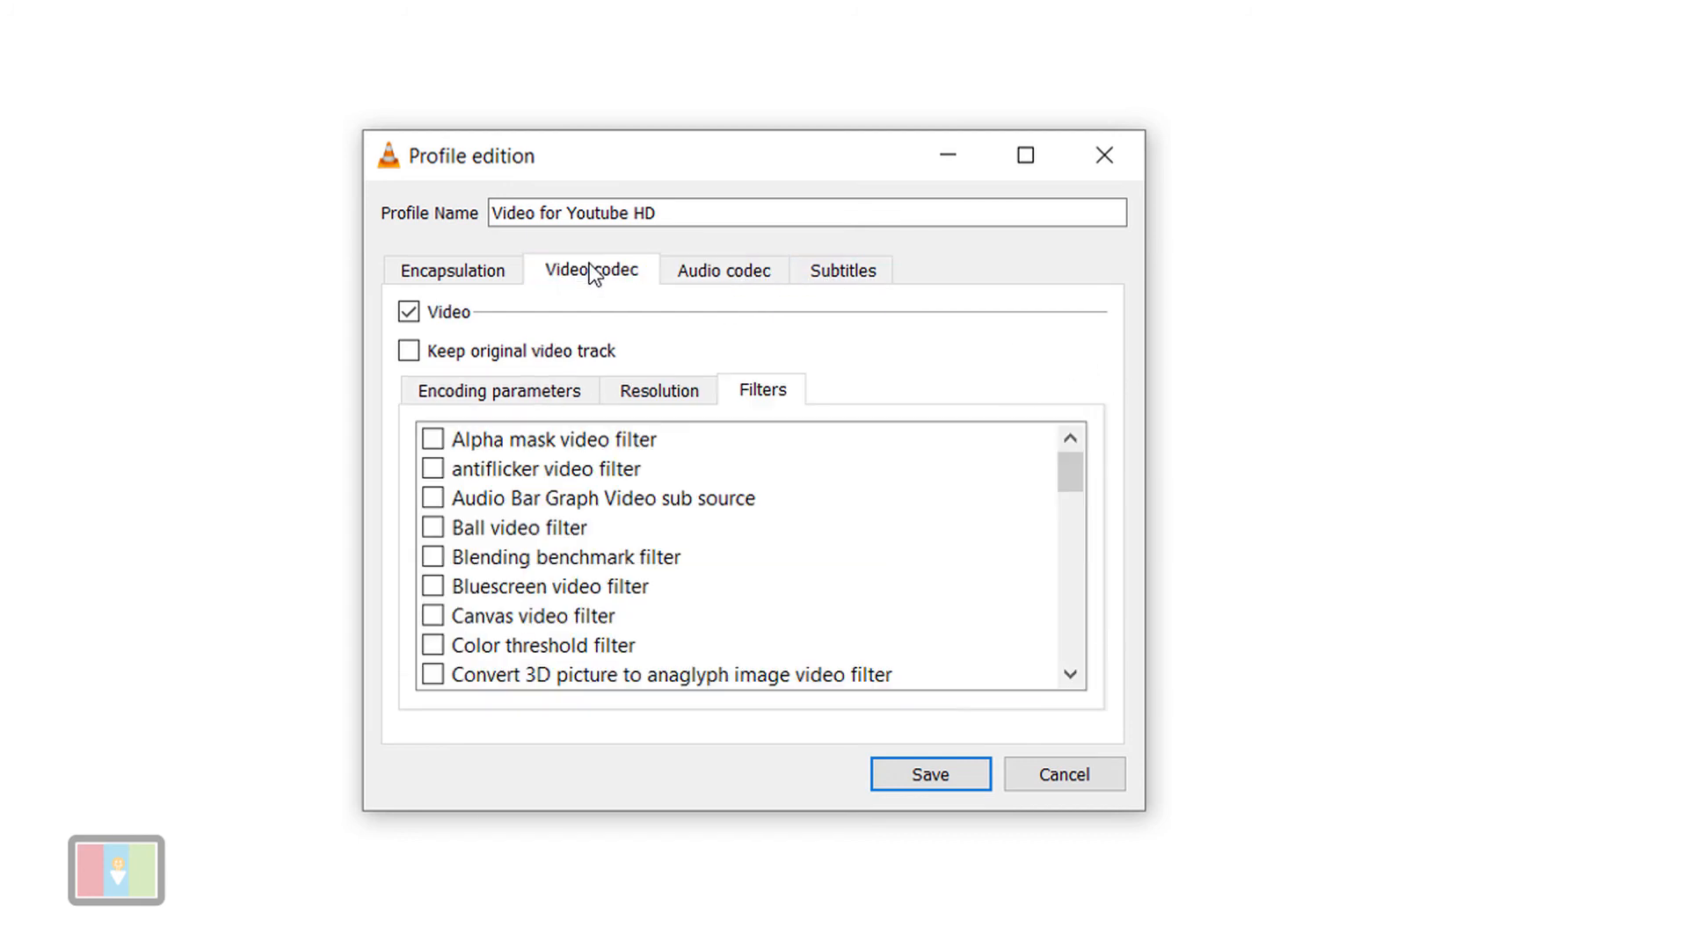
click(935, 771)
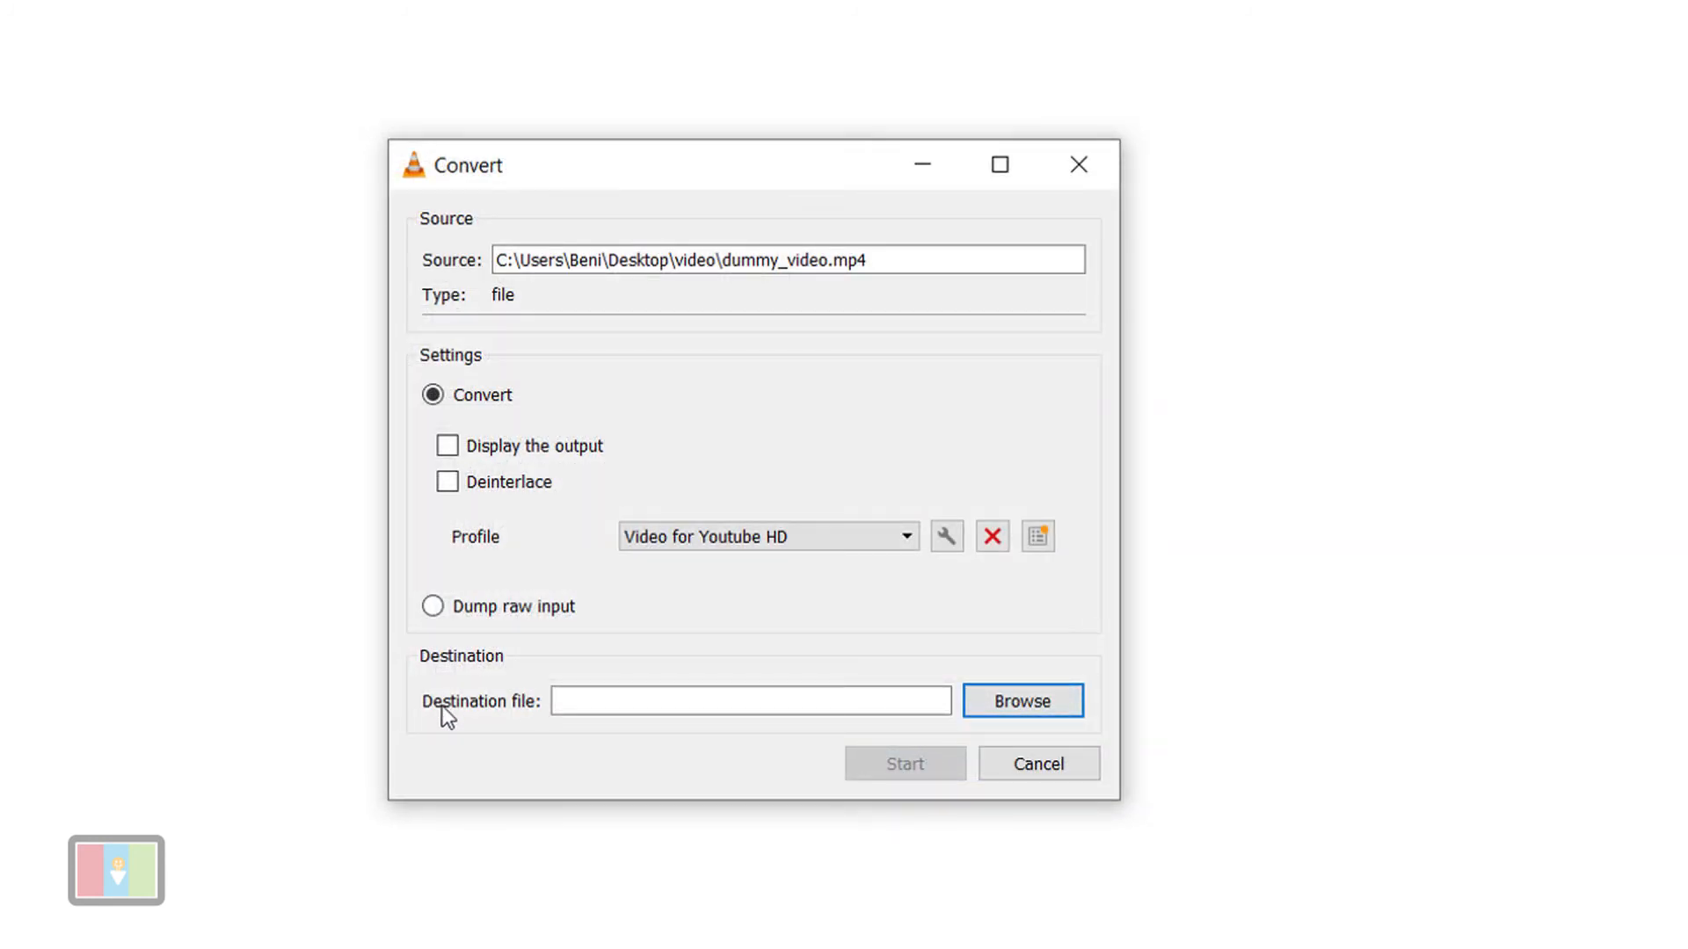
Set the destination file to vlc_compressed.mp4 in the Desktop video folder and start the conversion.
click(1011, 706)
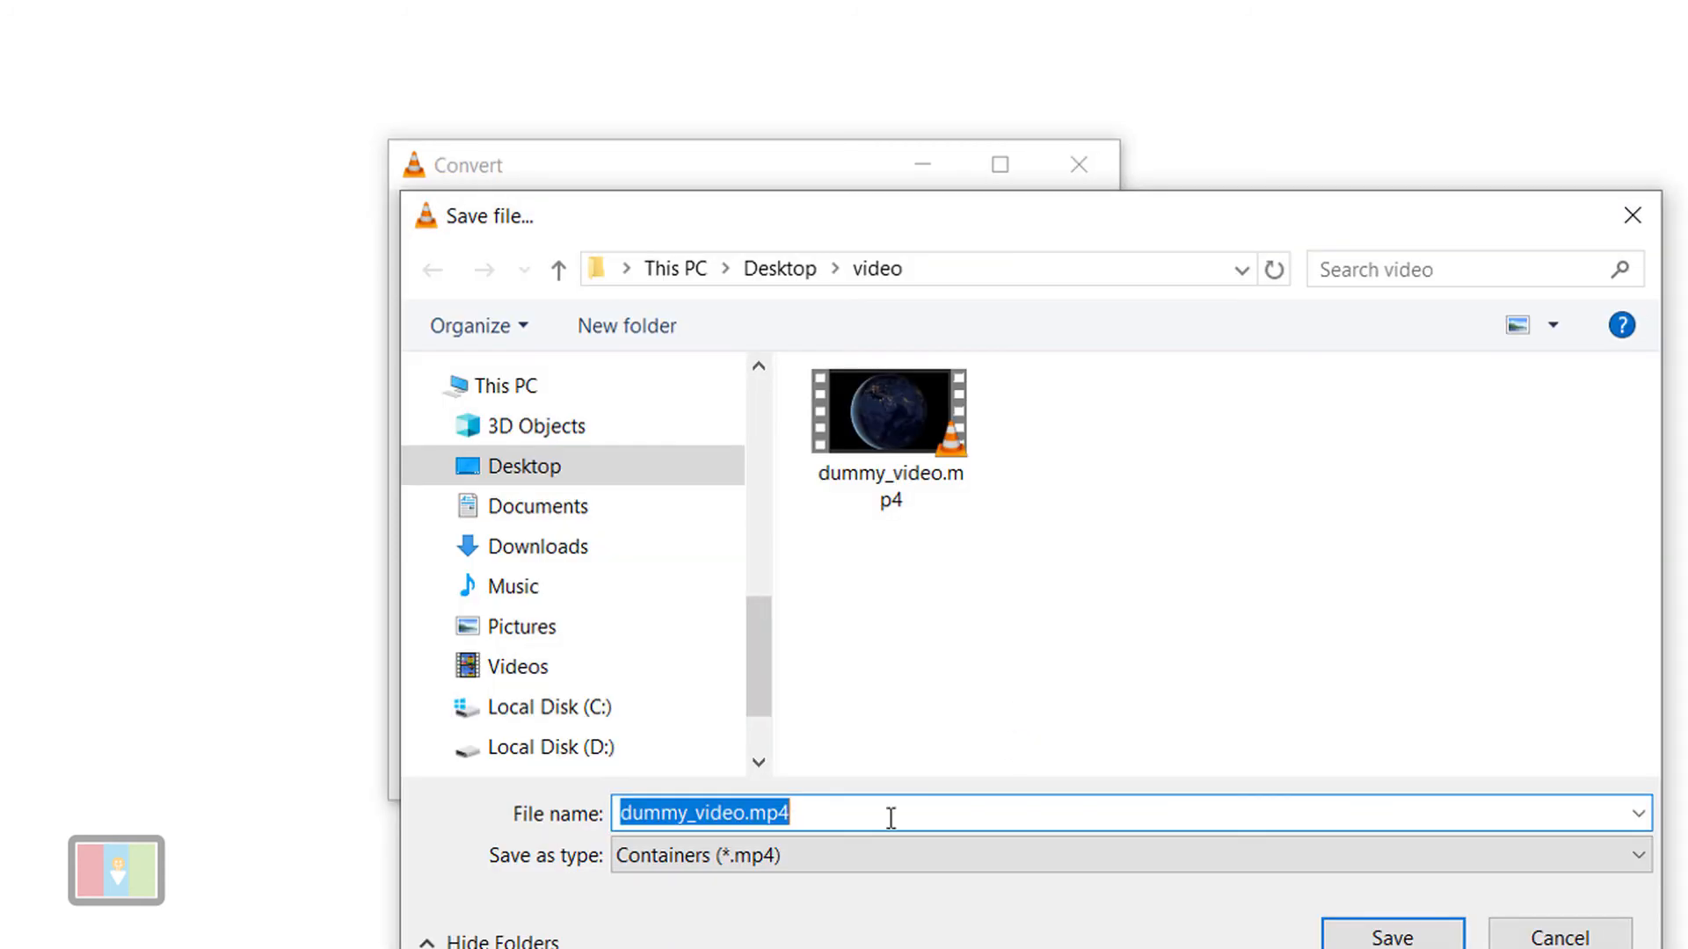
click(709, 812)
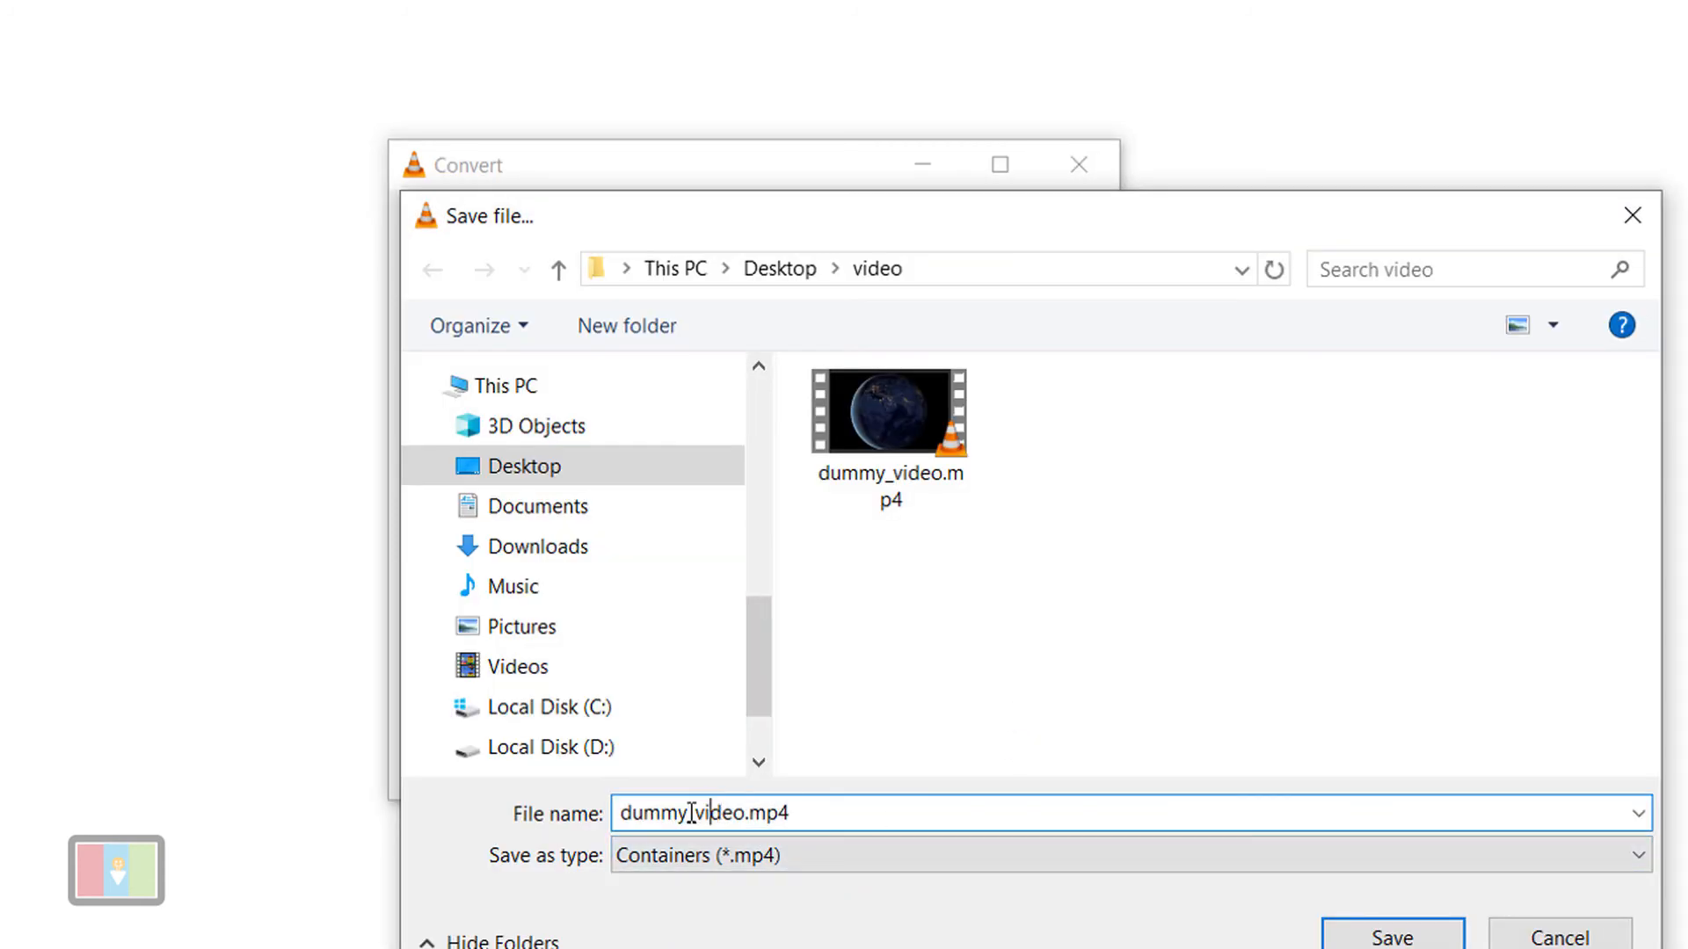
drag(685, 813, 696, 812)
double_click(691, 812)
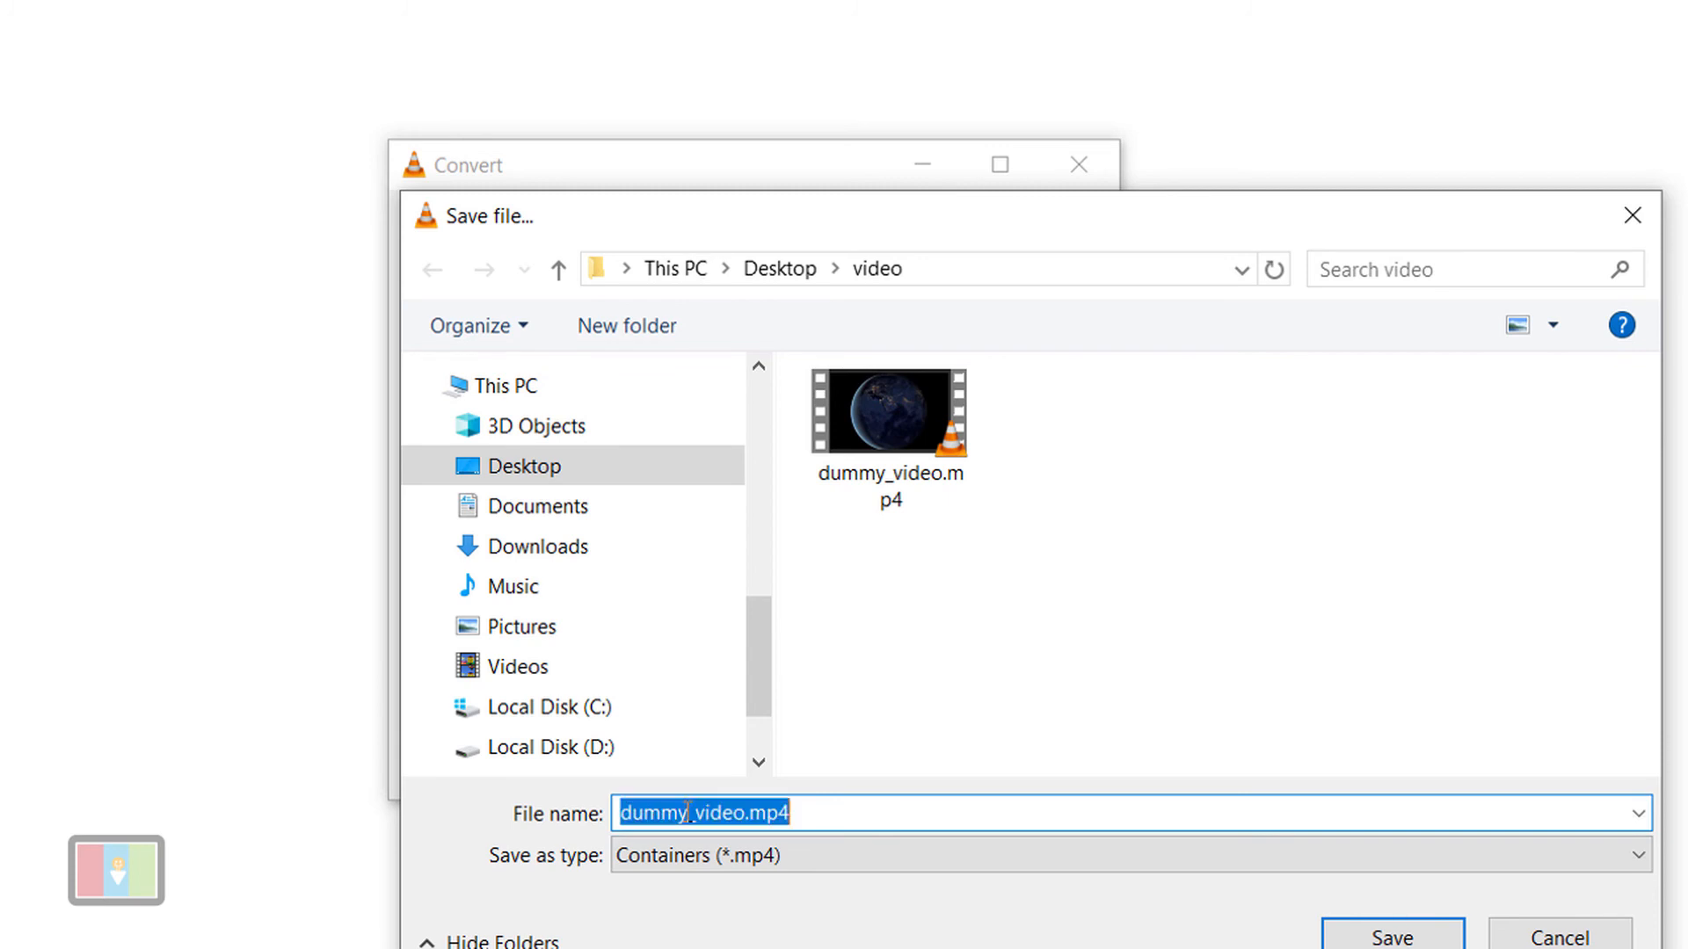
text(vlc)
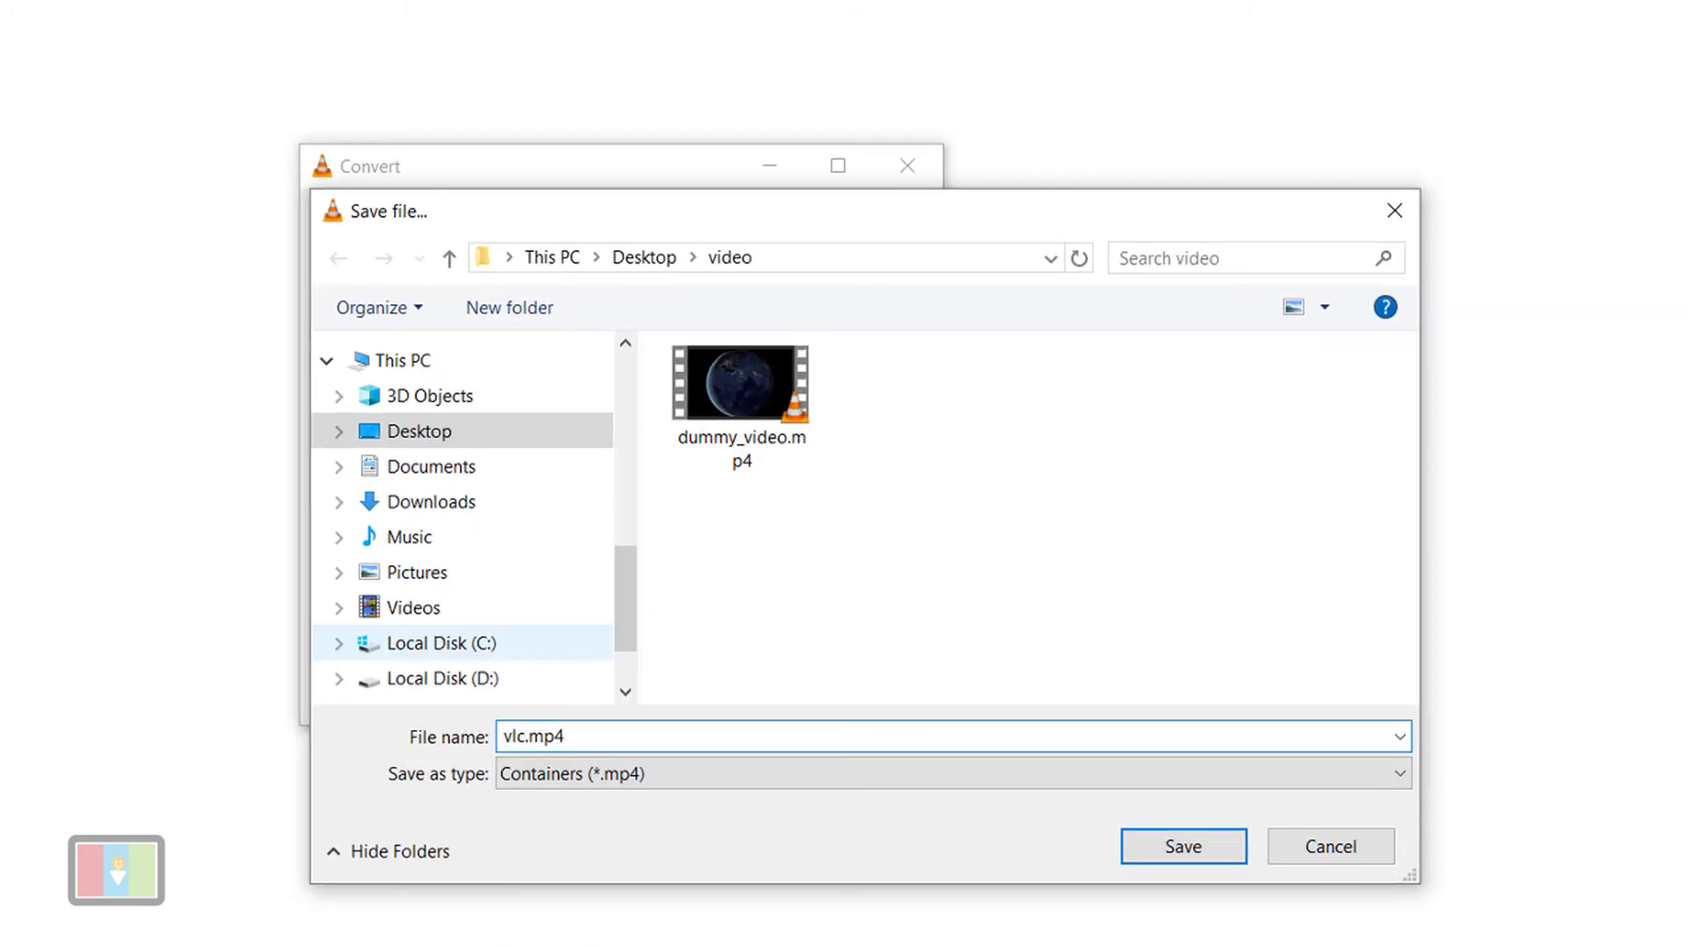
text(_compressed)
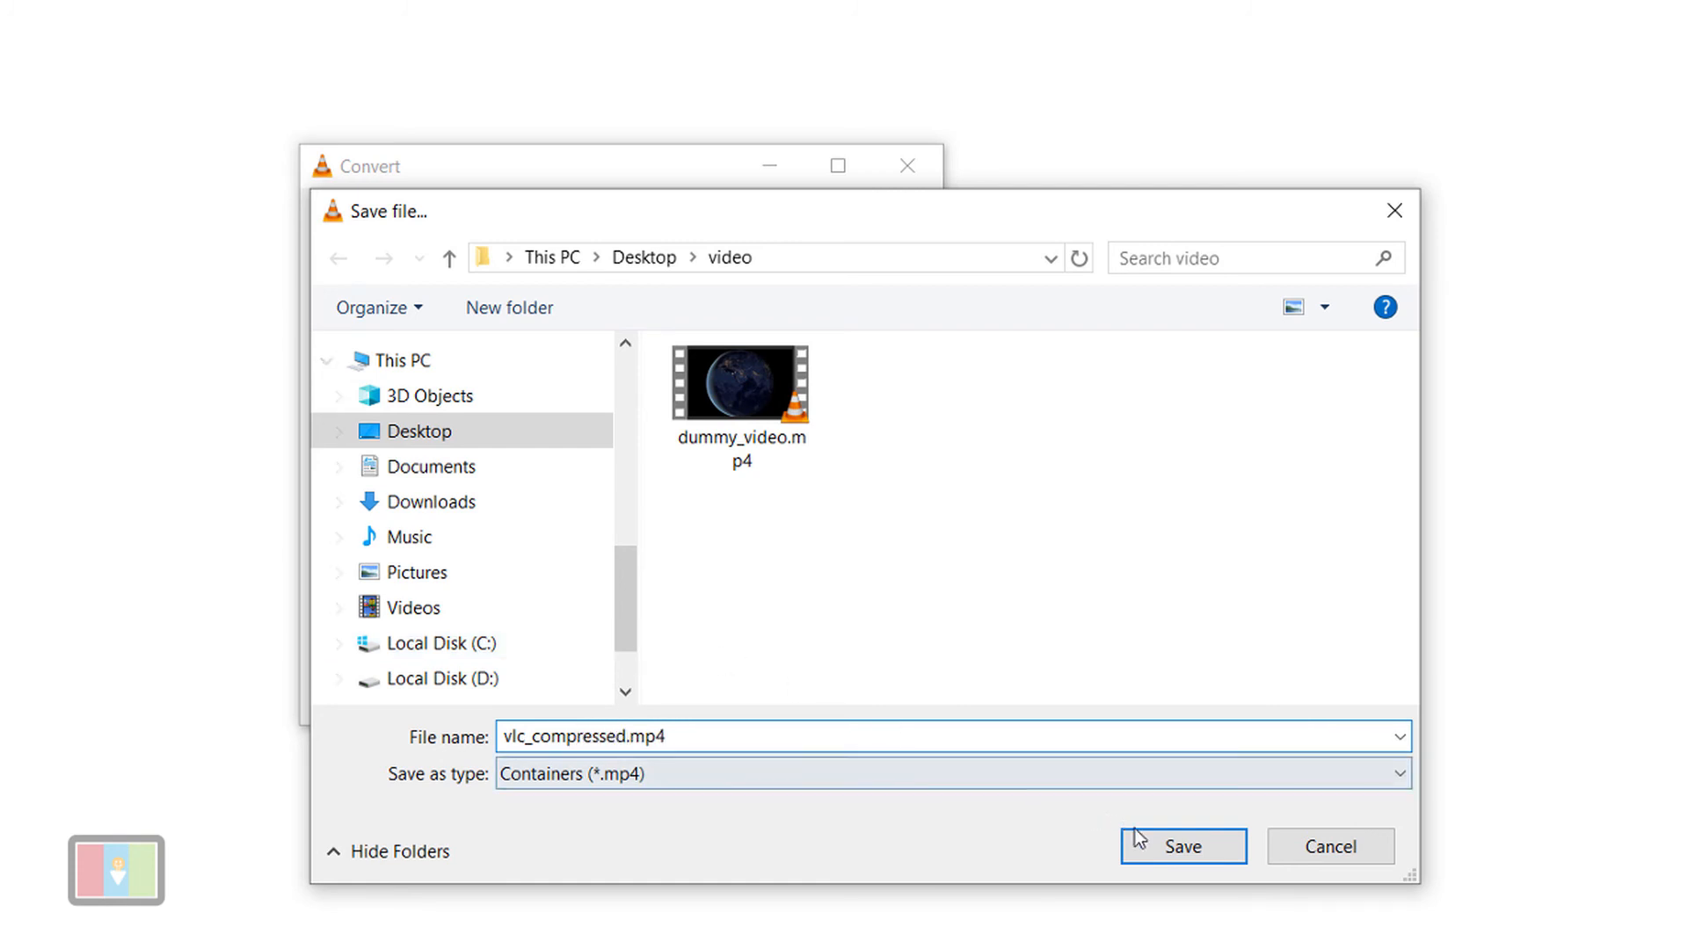
click(1175, 847)
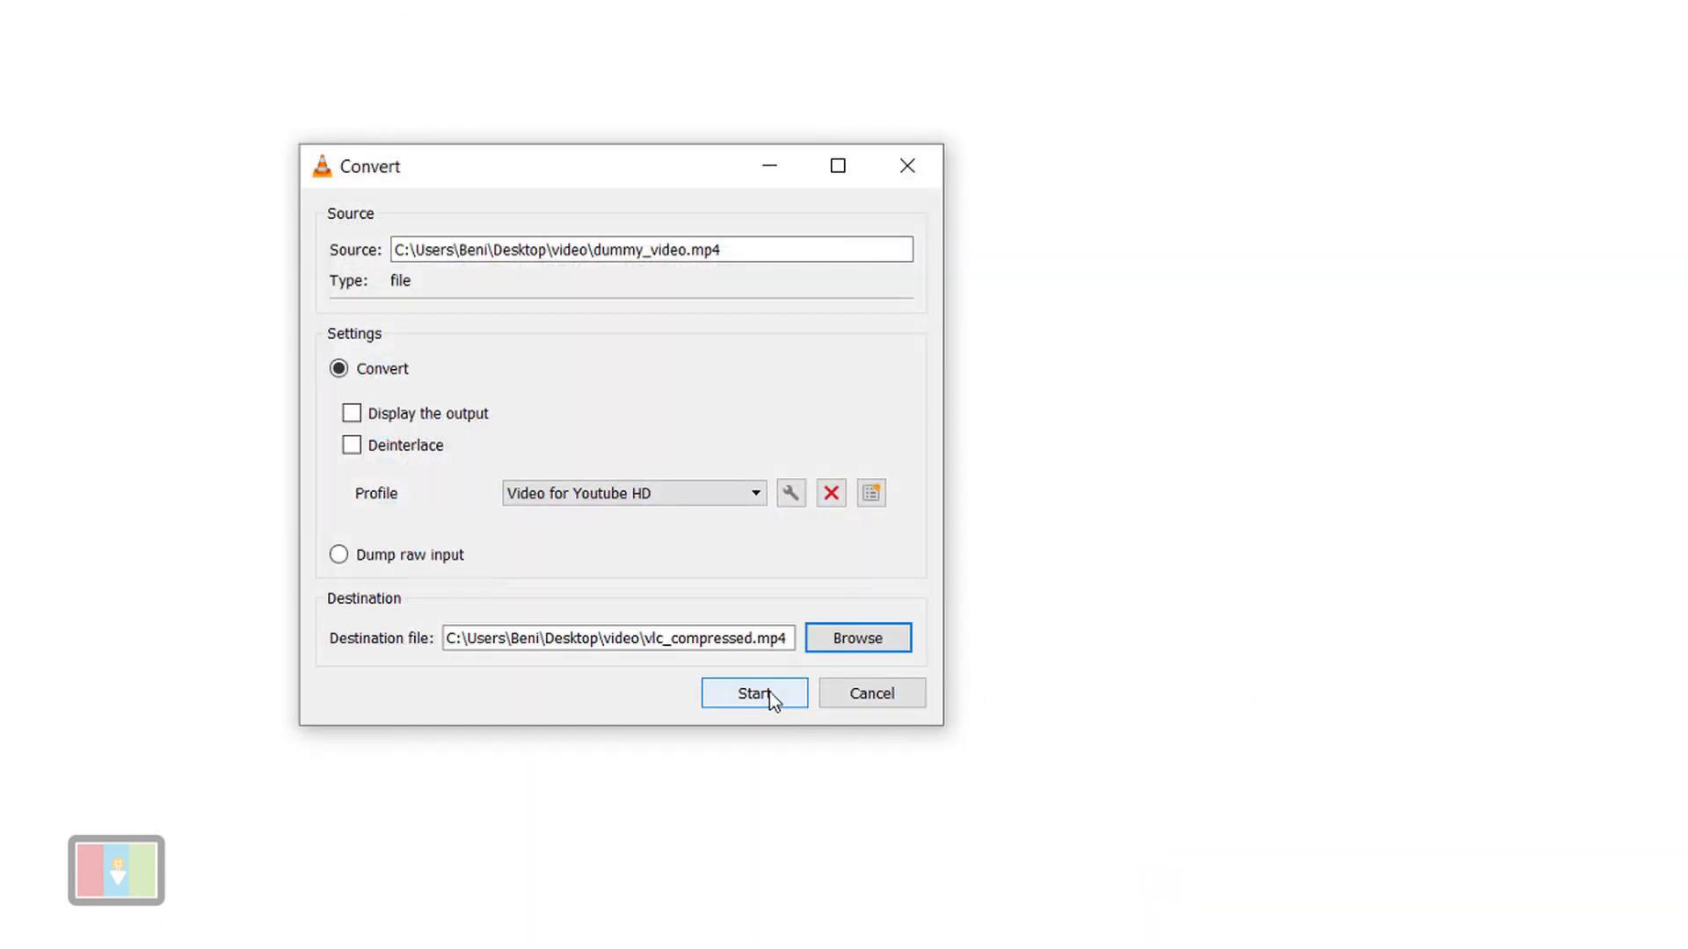
click(754, 693)
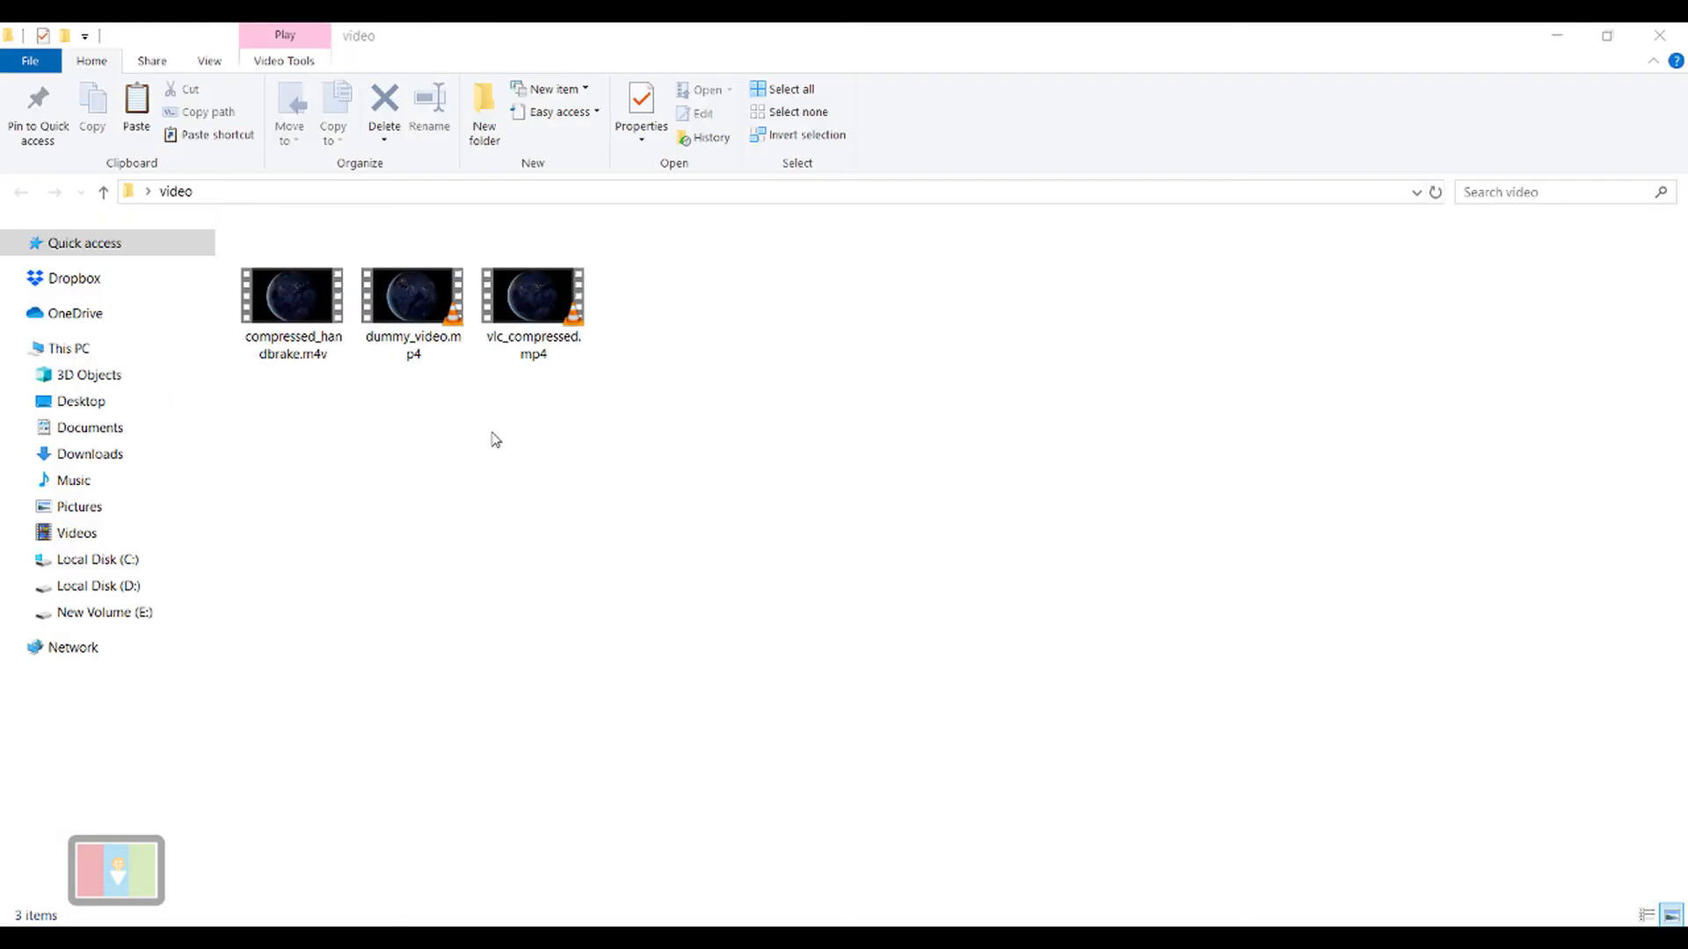
Play vlc_compressed.mp4 from the video folder and skip forward to several points to check its quality.
click(546, 325)
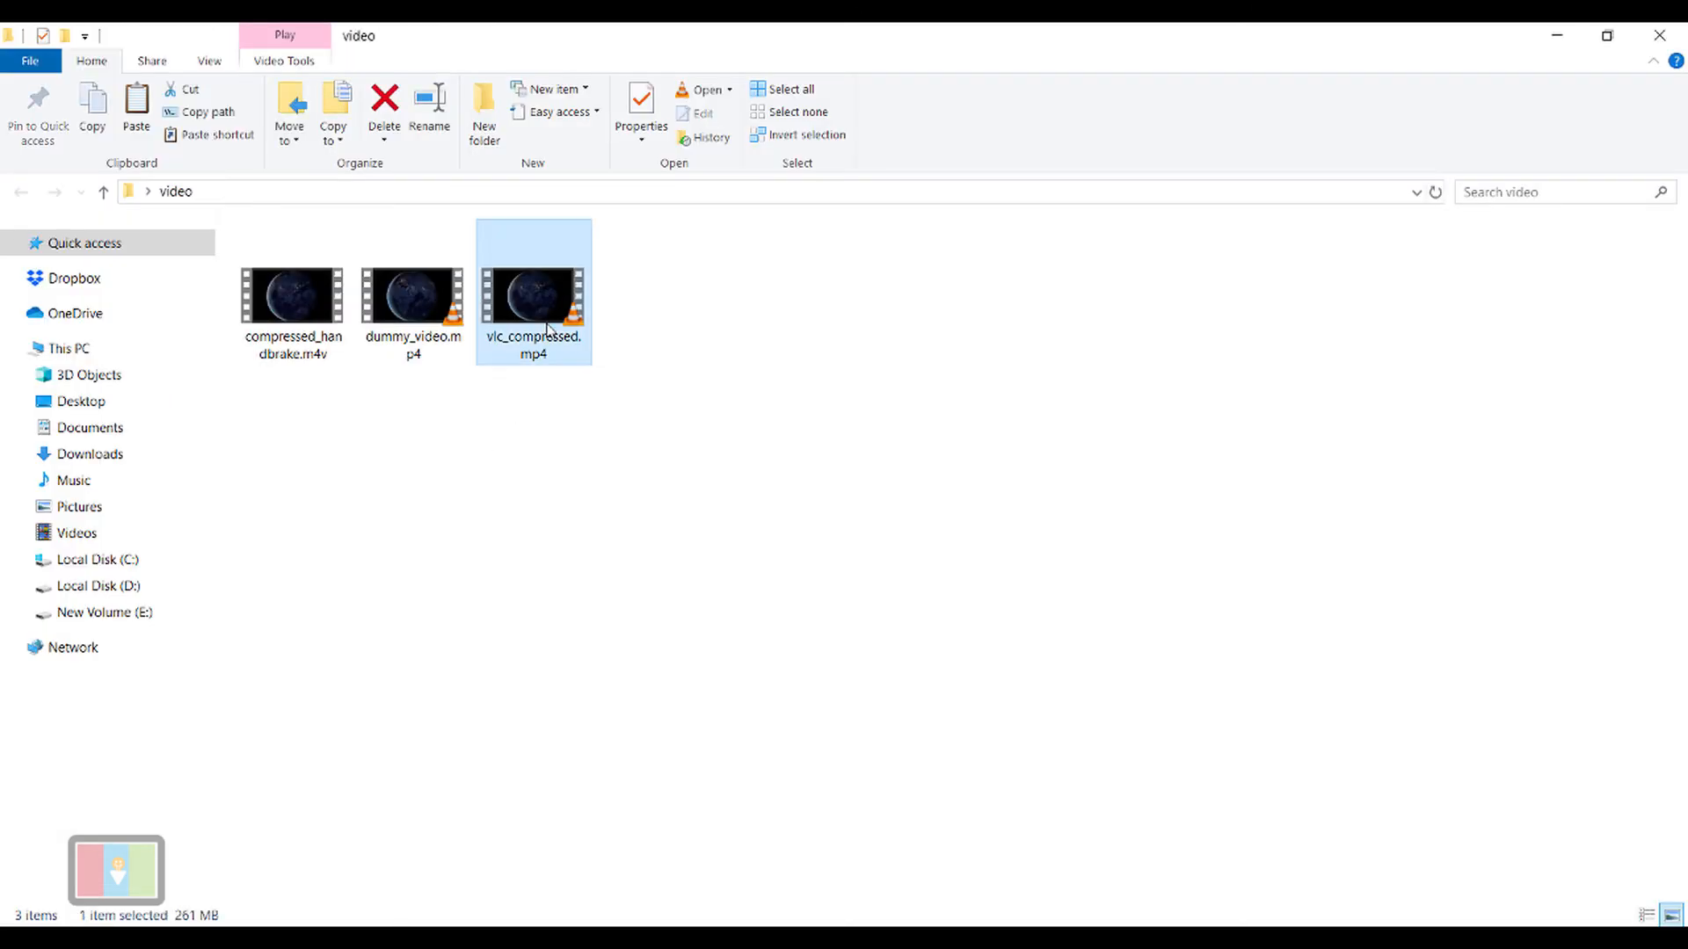
double_click(546, 327)
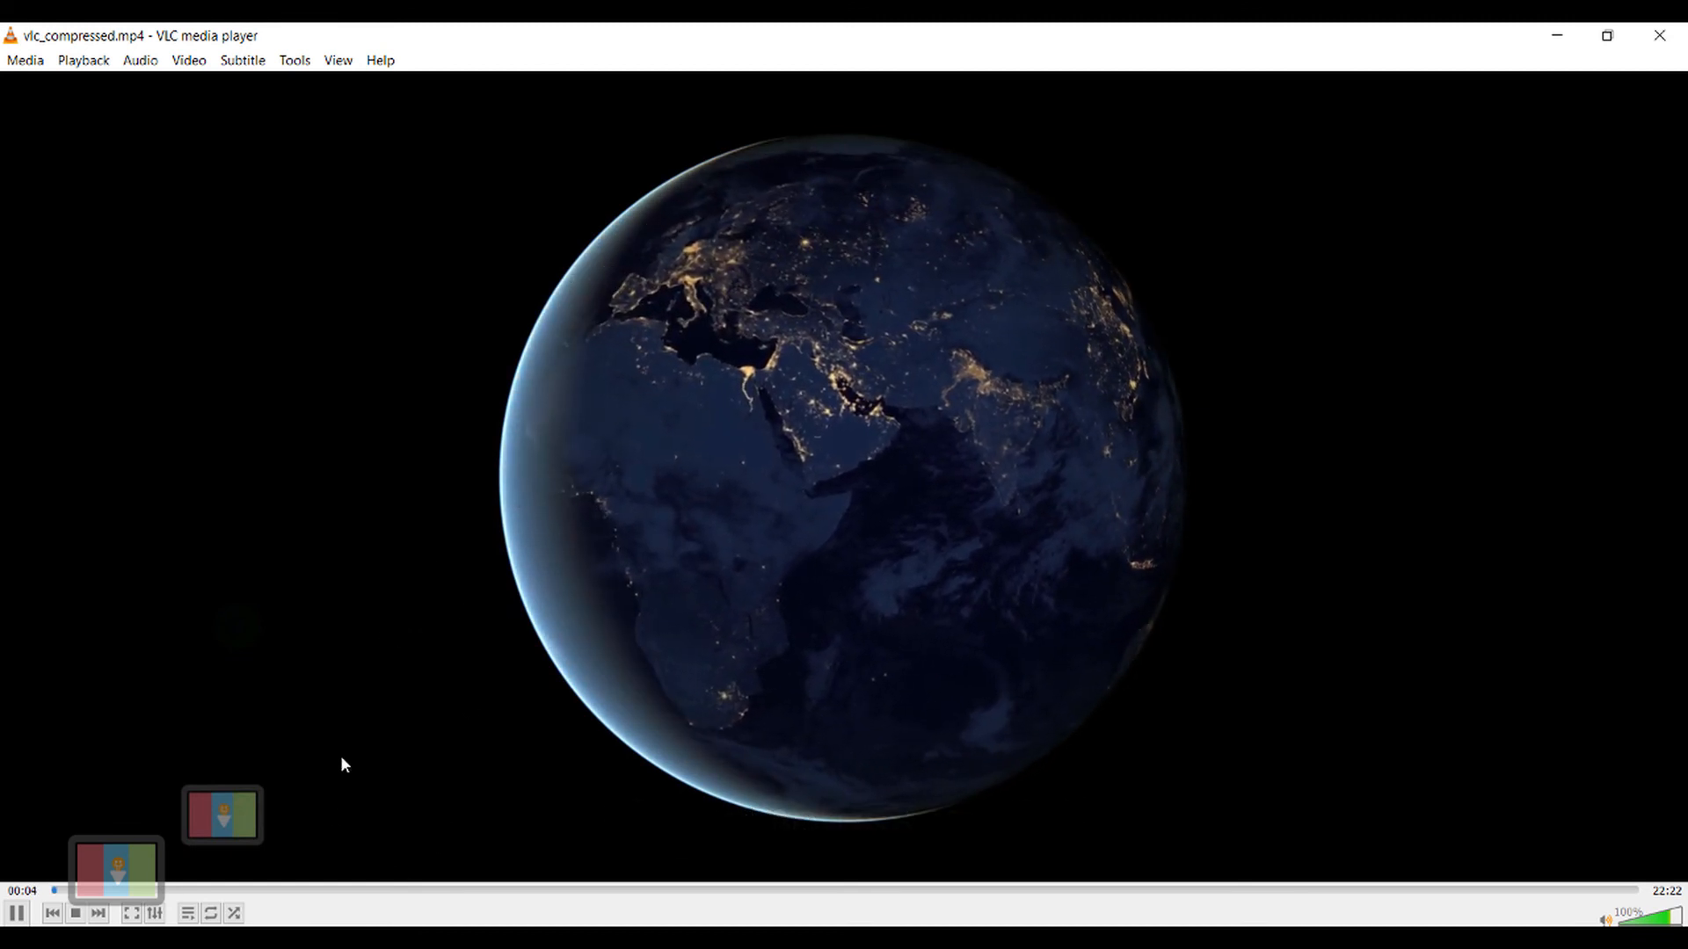
click(345, 890)
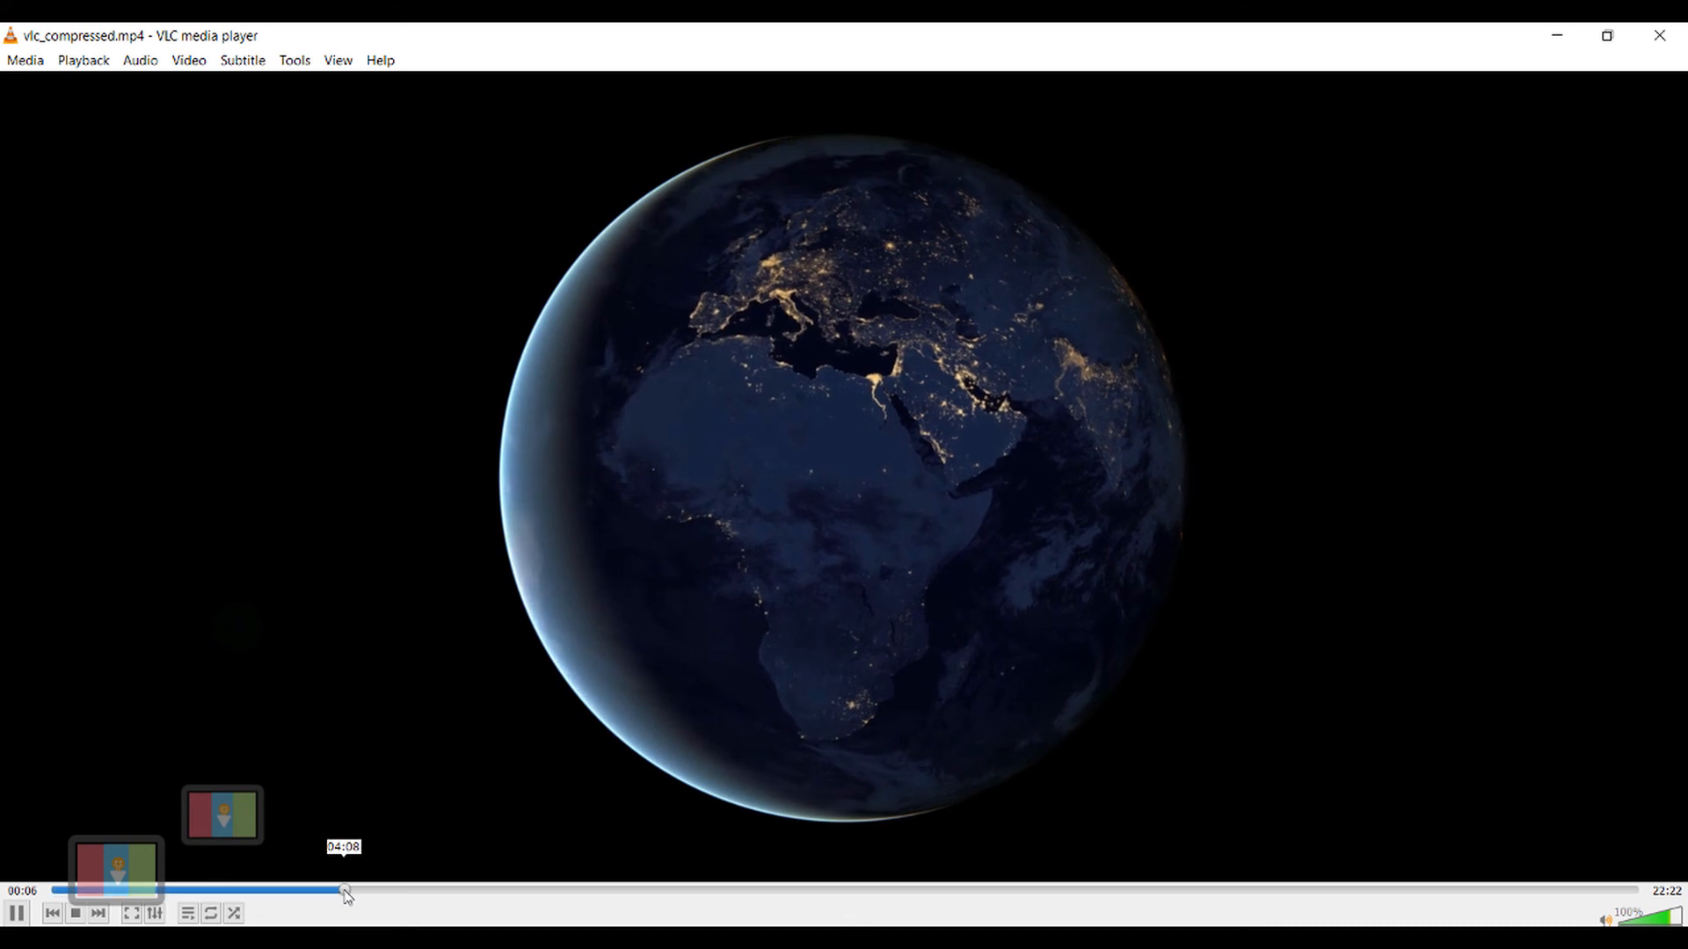
click(622, 891)
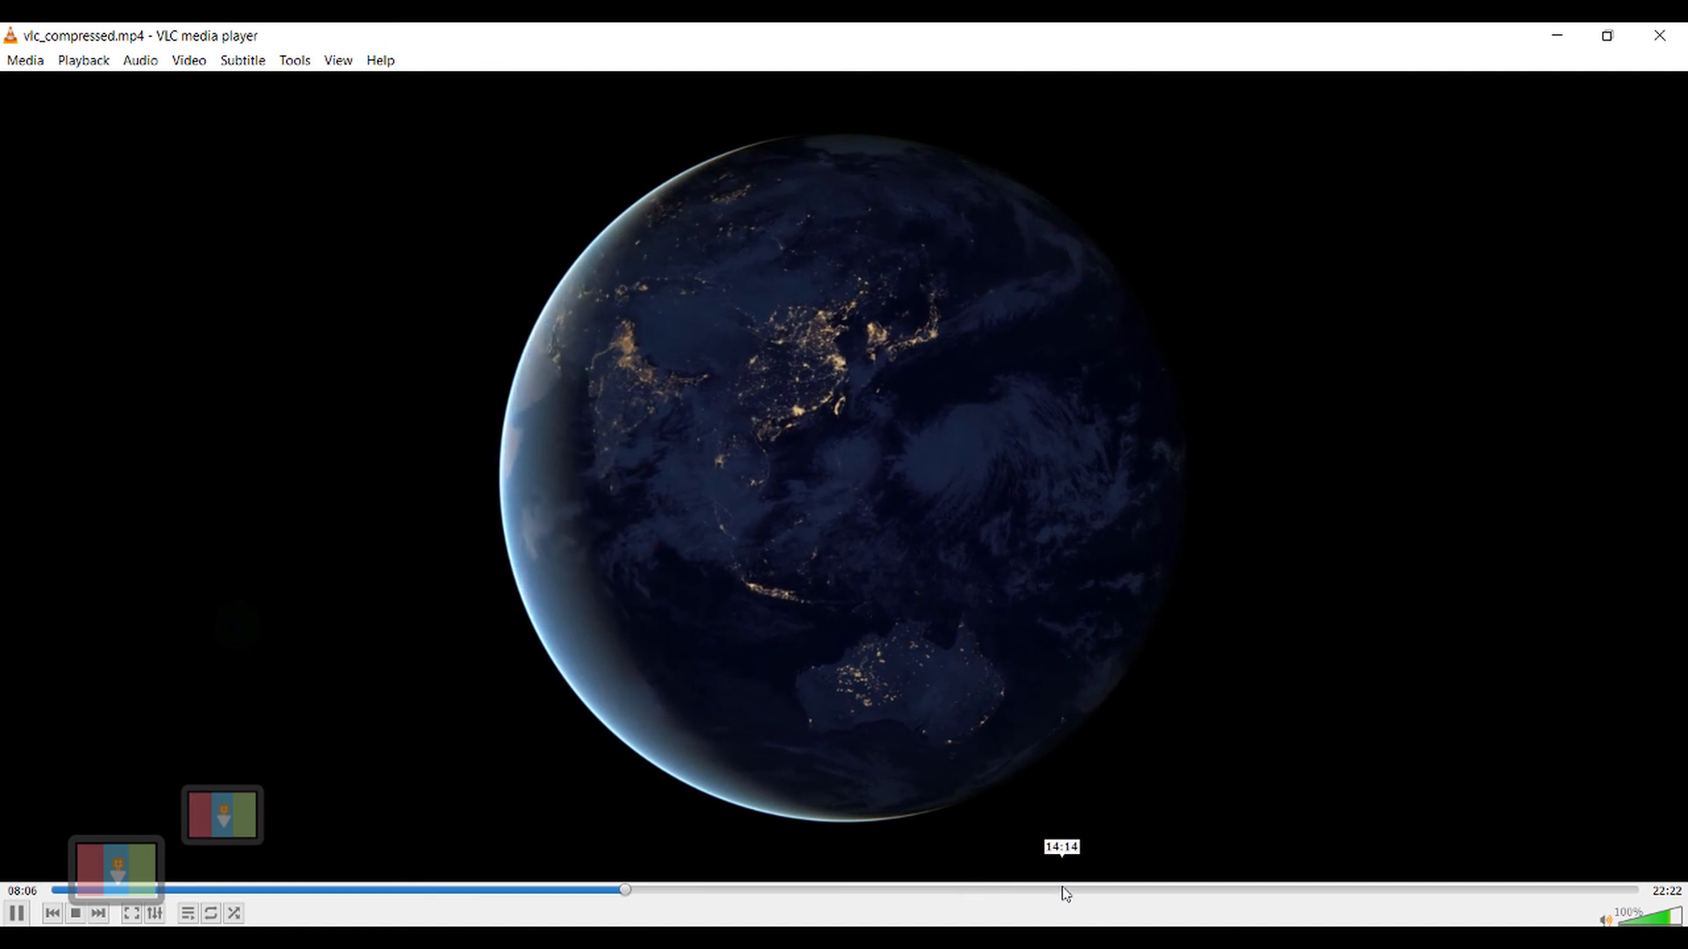
click(1061, 891)
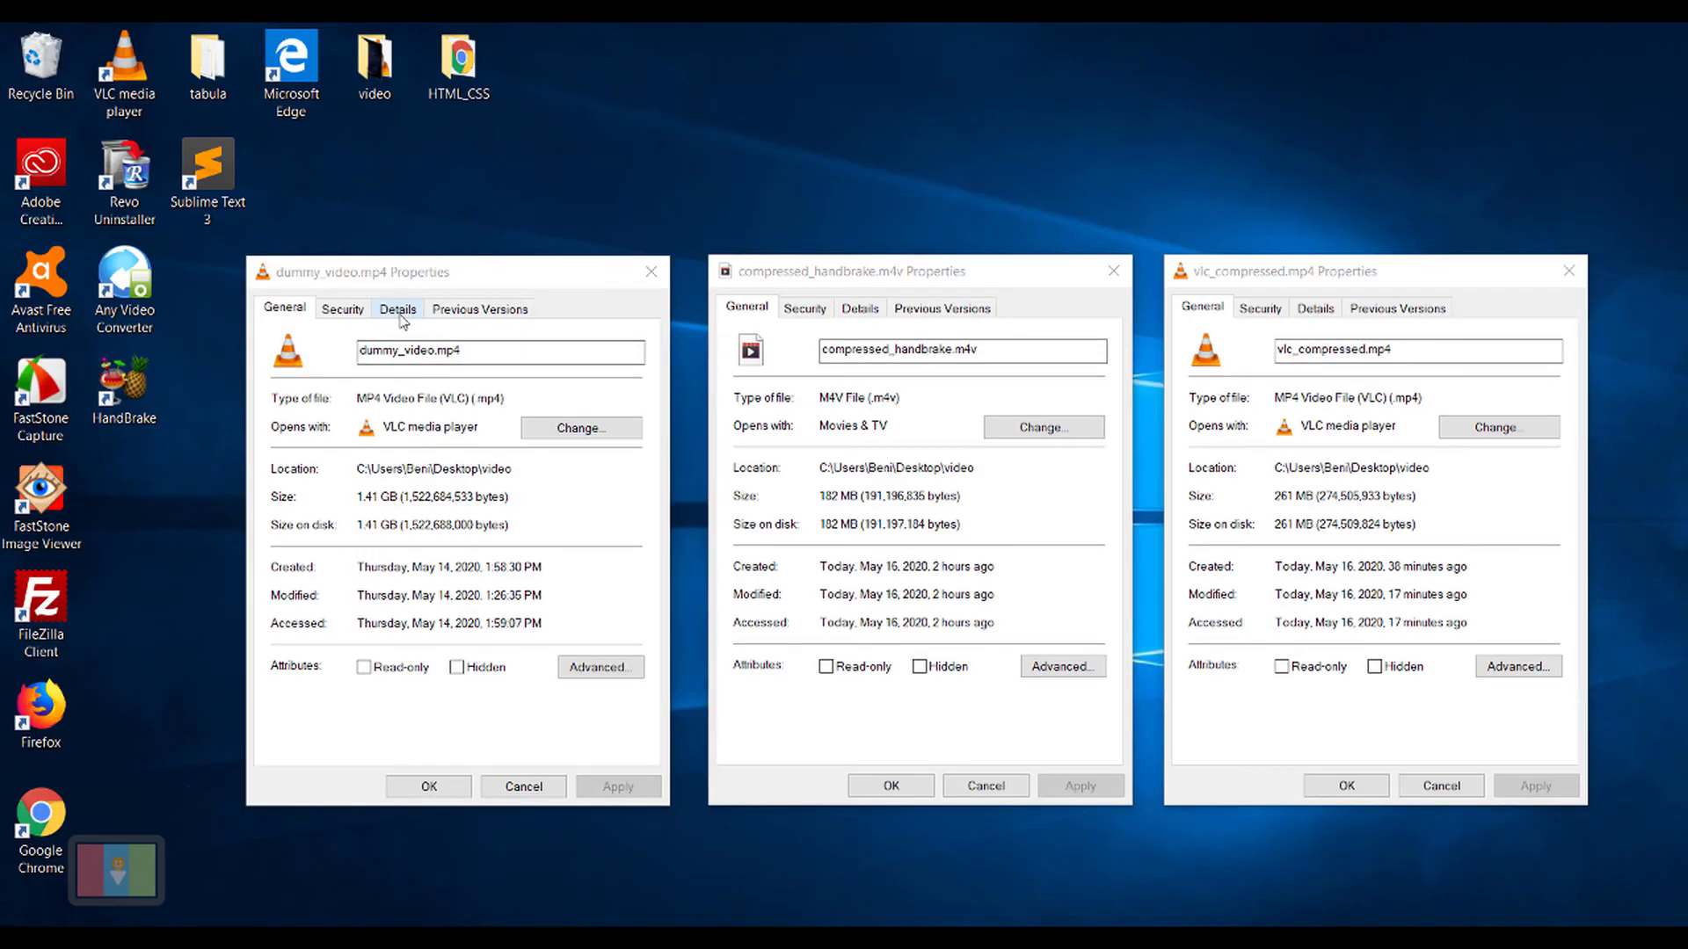
Show the detailed properties of dummy_video.mp4, compressed_handbrake.m4v and vlc_compressed.mp4 side by side for comparison.
click(198, 238)
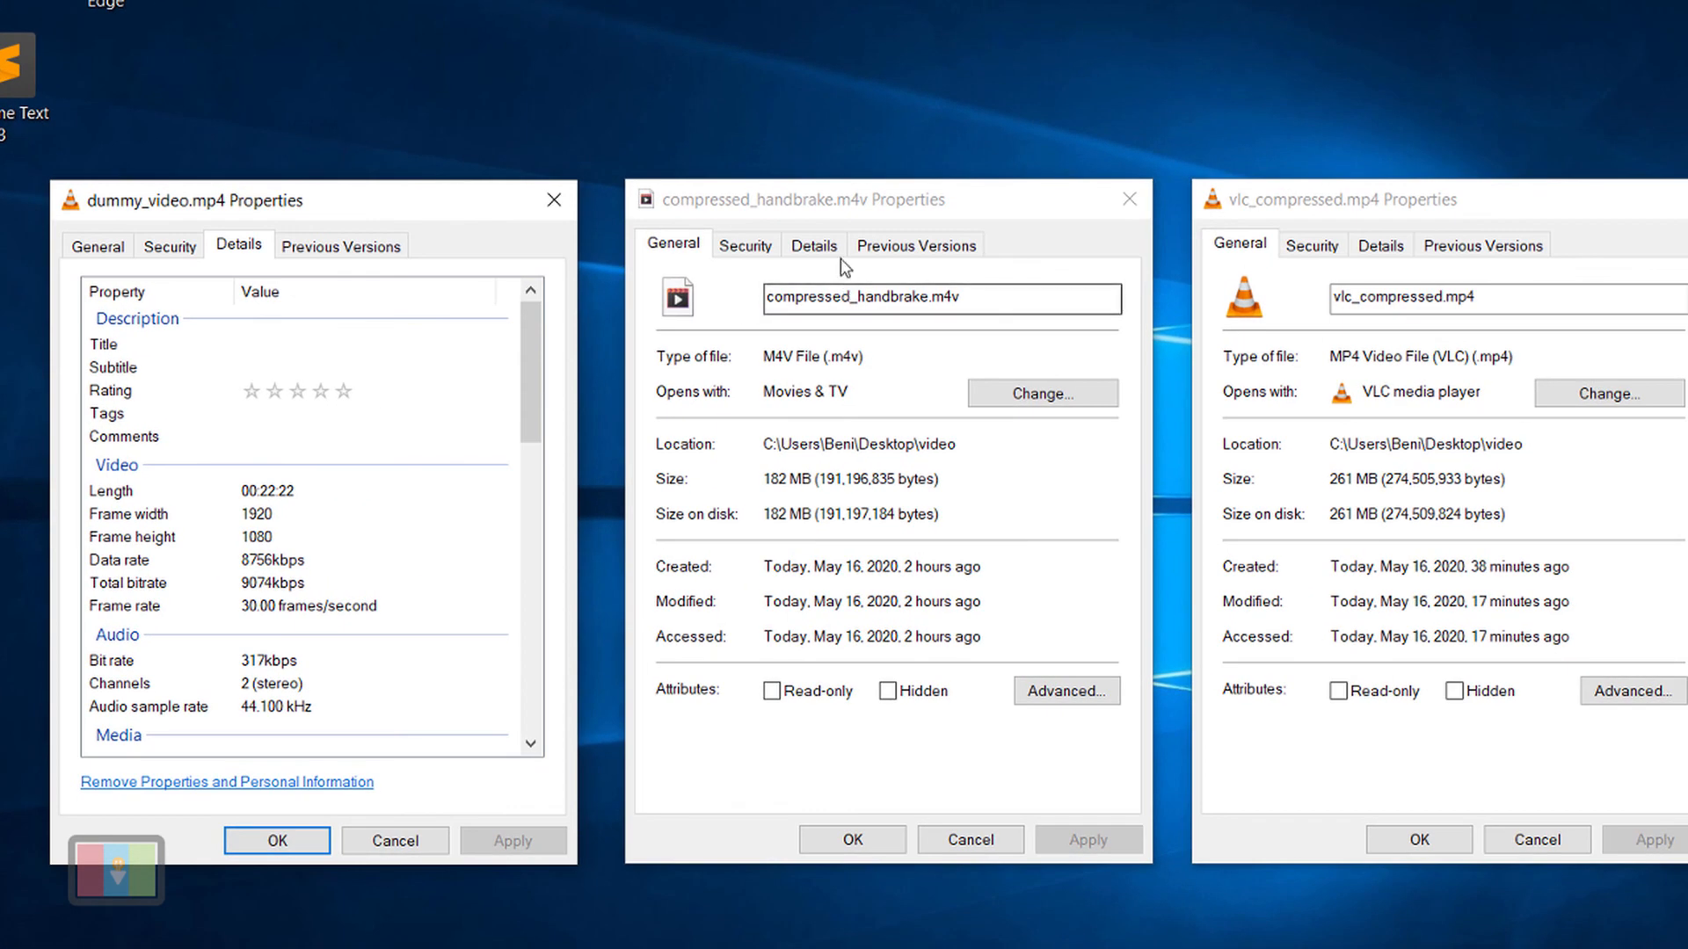
click(827, 246)
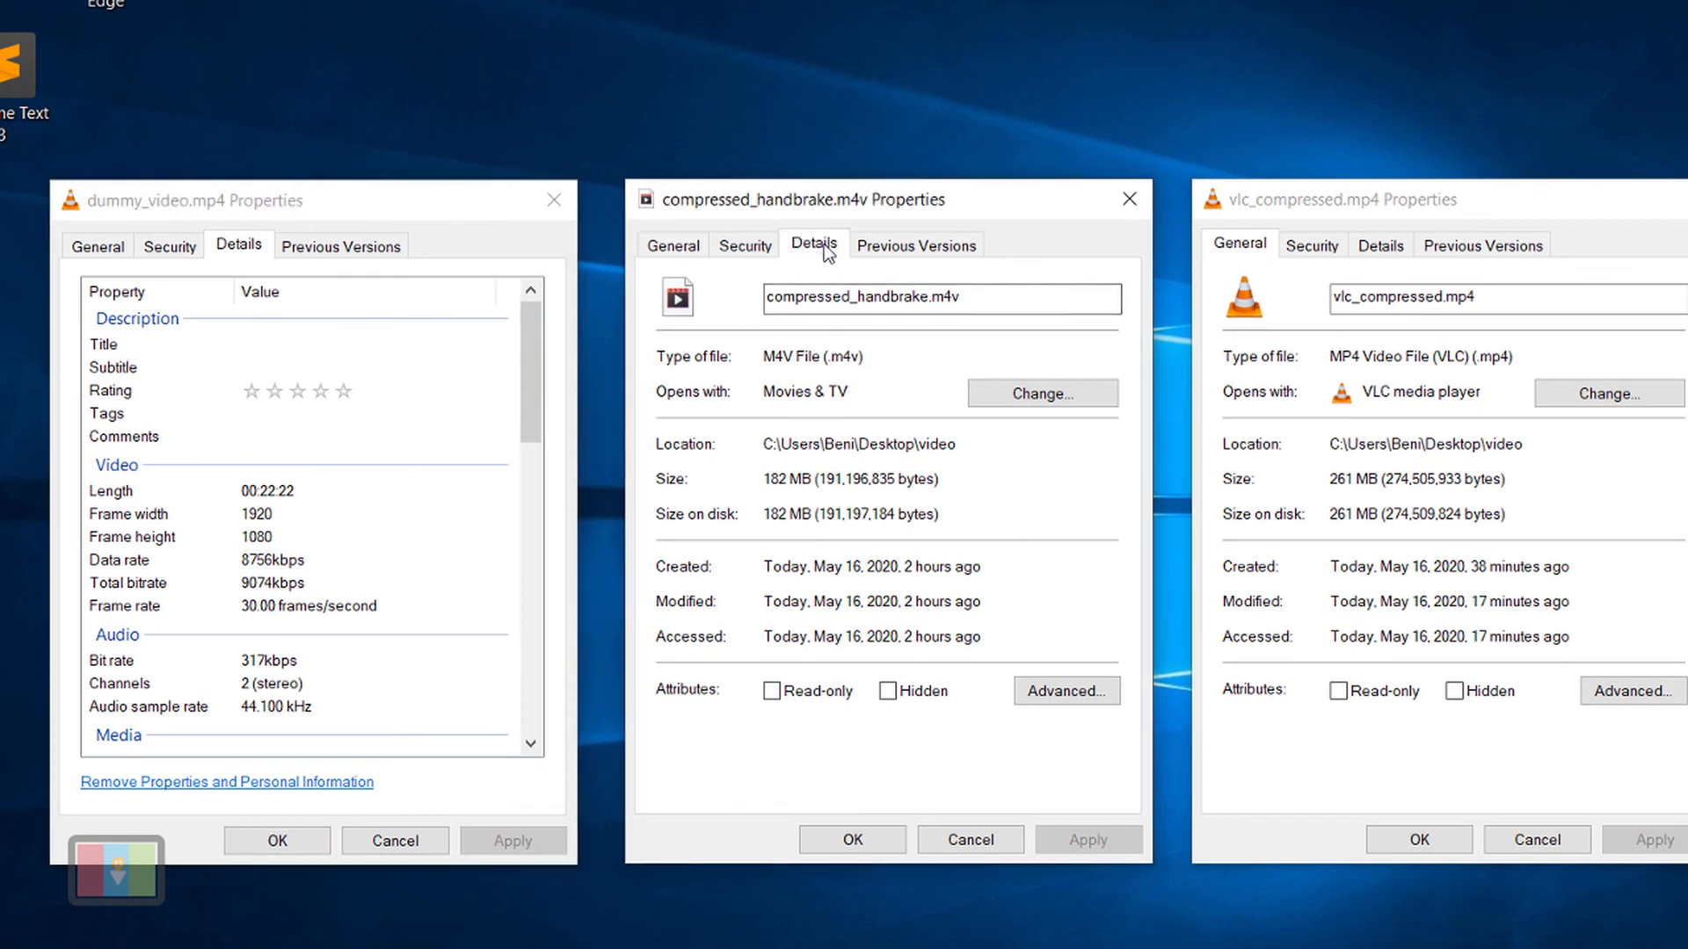
click(1396, 251)
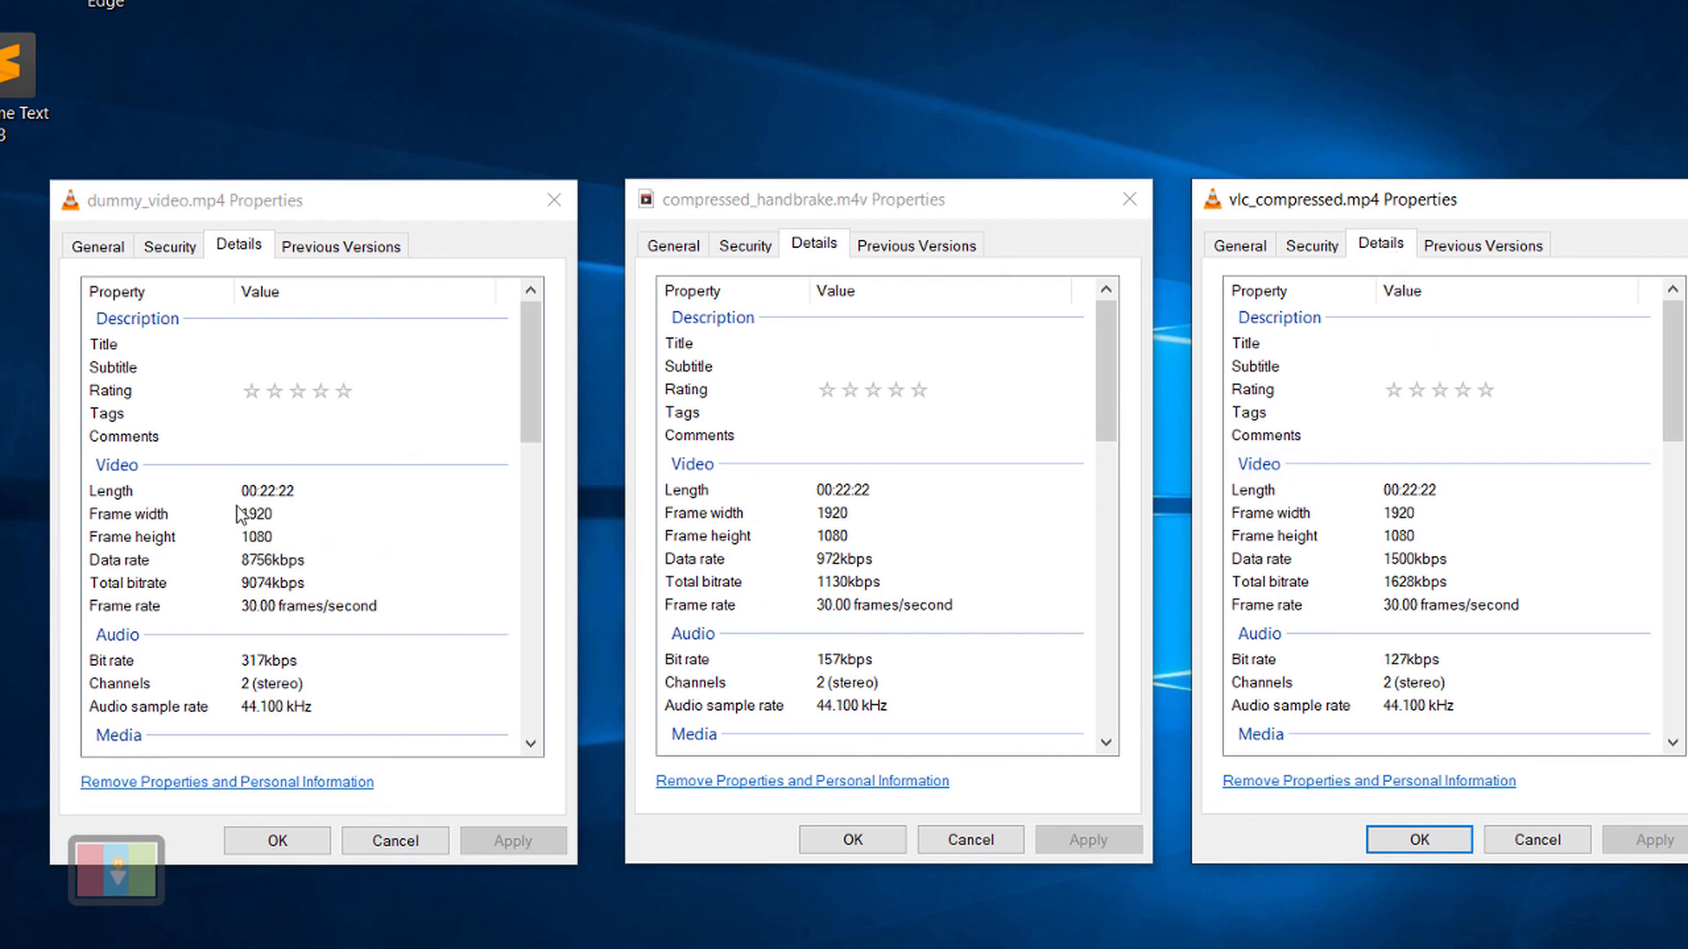